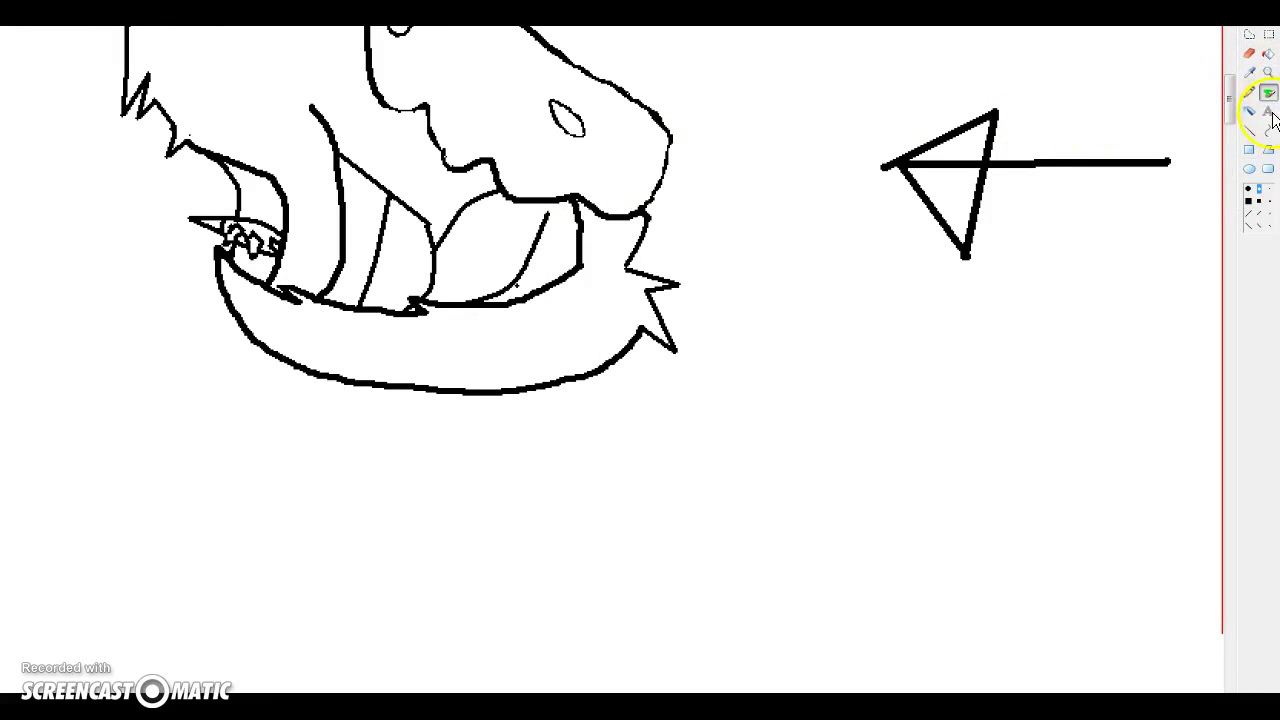
Draw a black zigzag line across the fox's tail to mark off the tail tip
drag(375, 333, 420, 382)
scroll(1240, 225, down, 3)
scroll(1243, 225, up, 3)
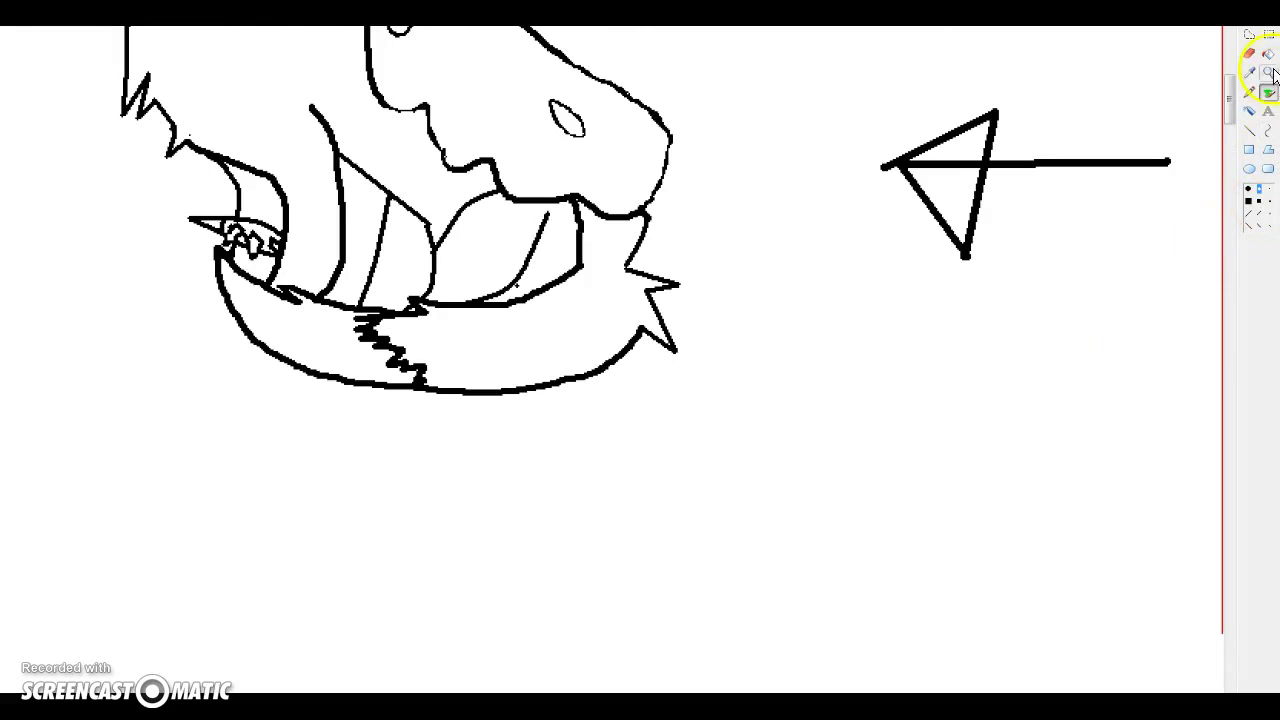
Try to fill the black band nearest the head on the lower horn with the fill tool
click(1265, 212)
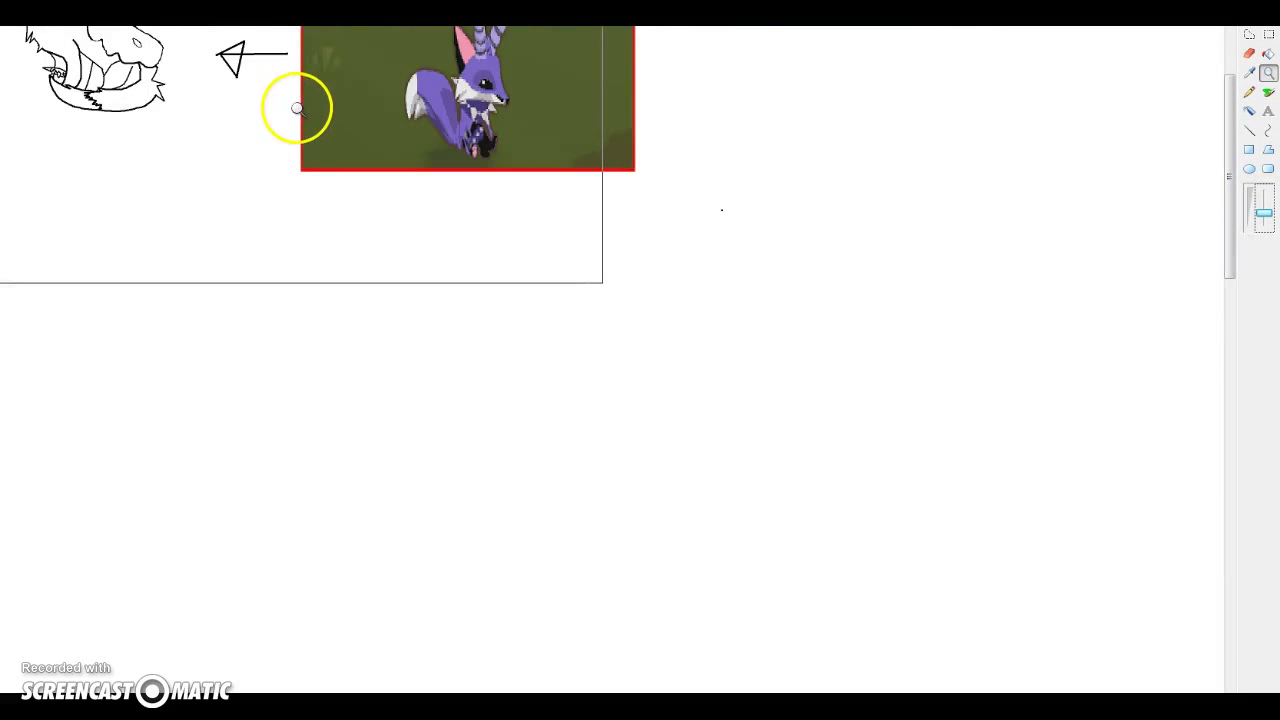
click(297, 107)
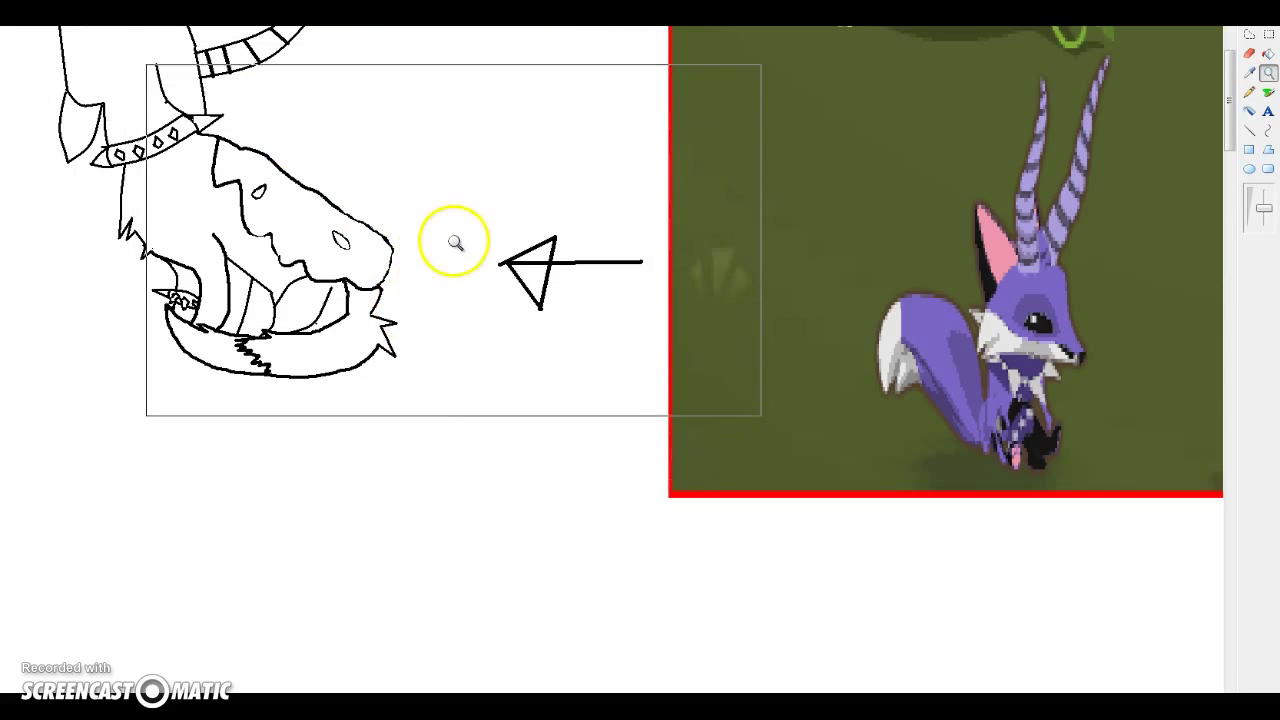
click(366, 286)
click(349, 191)
click(577, 343)
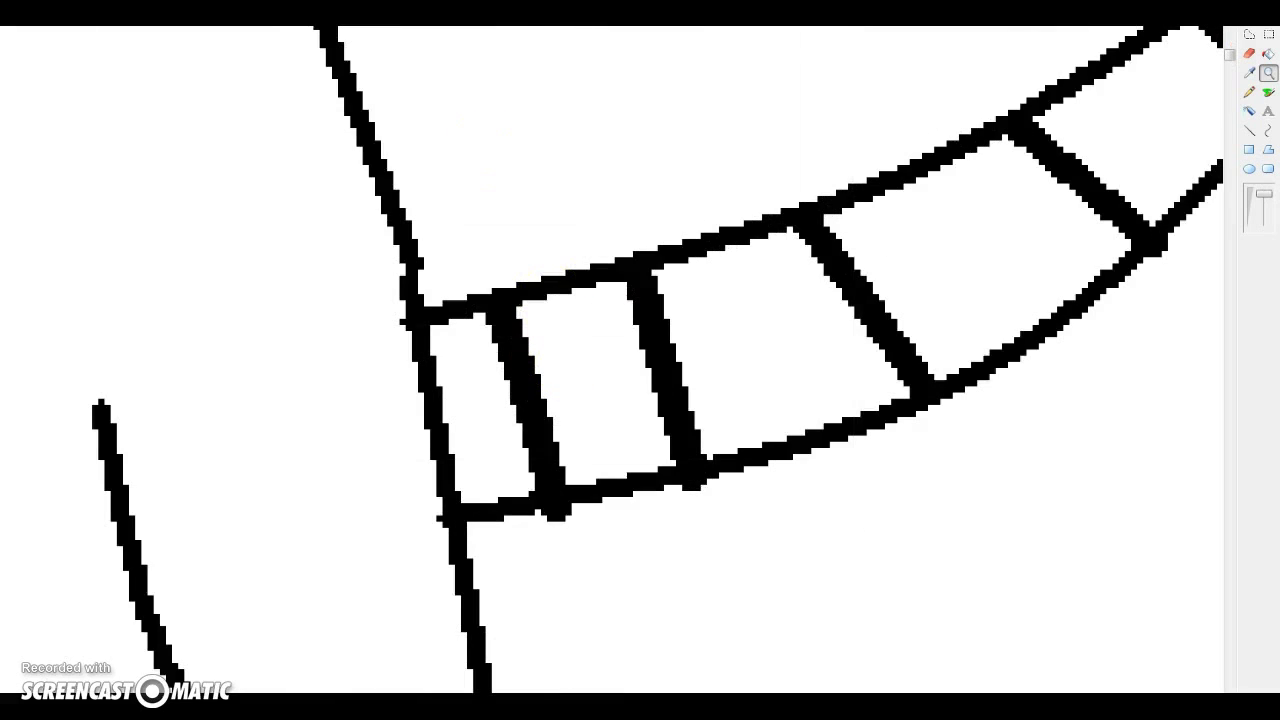
click(1268, 53)
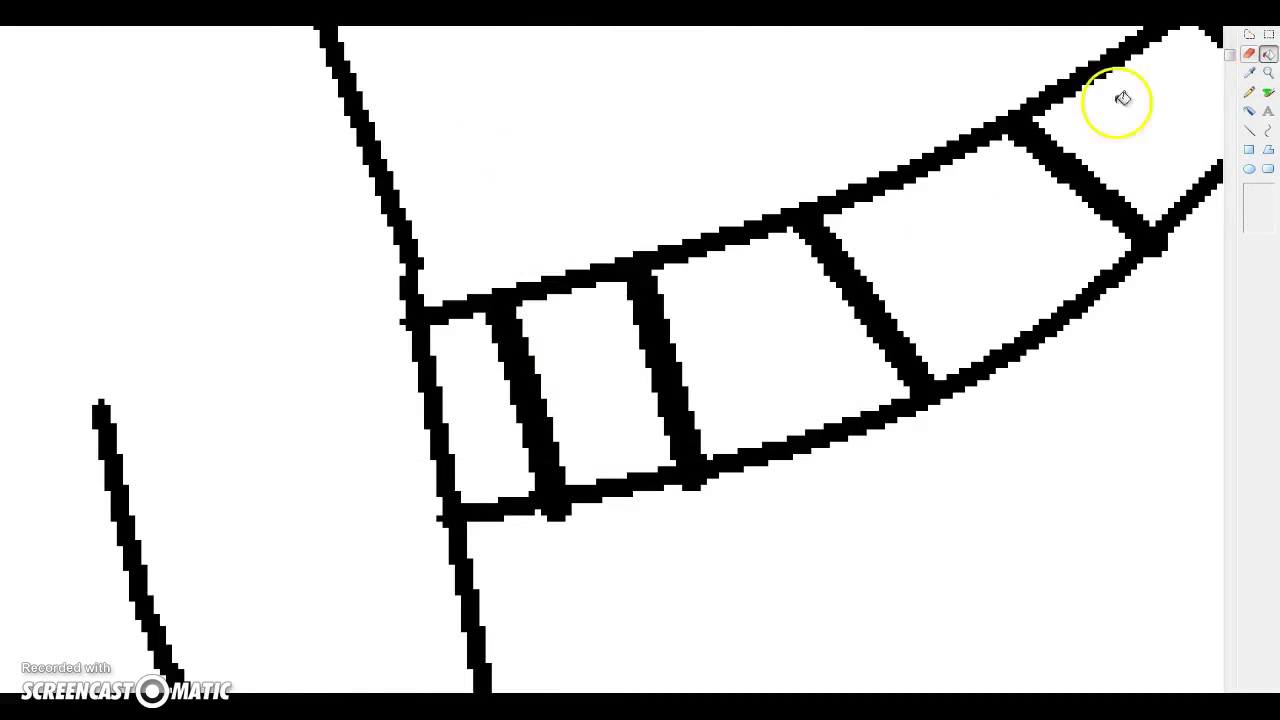
click(540, 380)
key(ctrl+z)
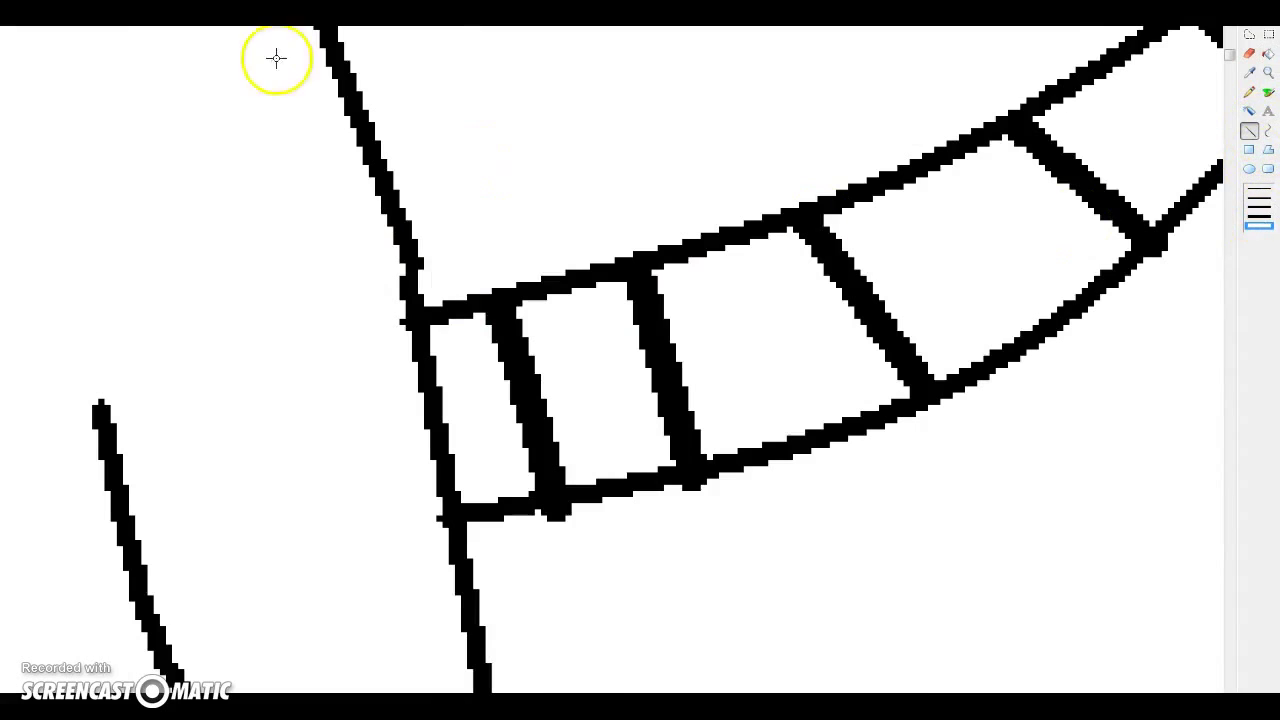
Draw thick purple lines over the four black bands nearest the head on the lower horn
mouse_move(497, 303)
mouse_down()
mouse_move(557, 498)
mouse_move(526, 411)
mouse_move(547, 492)
mouse_up()
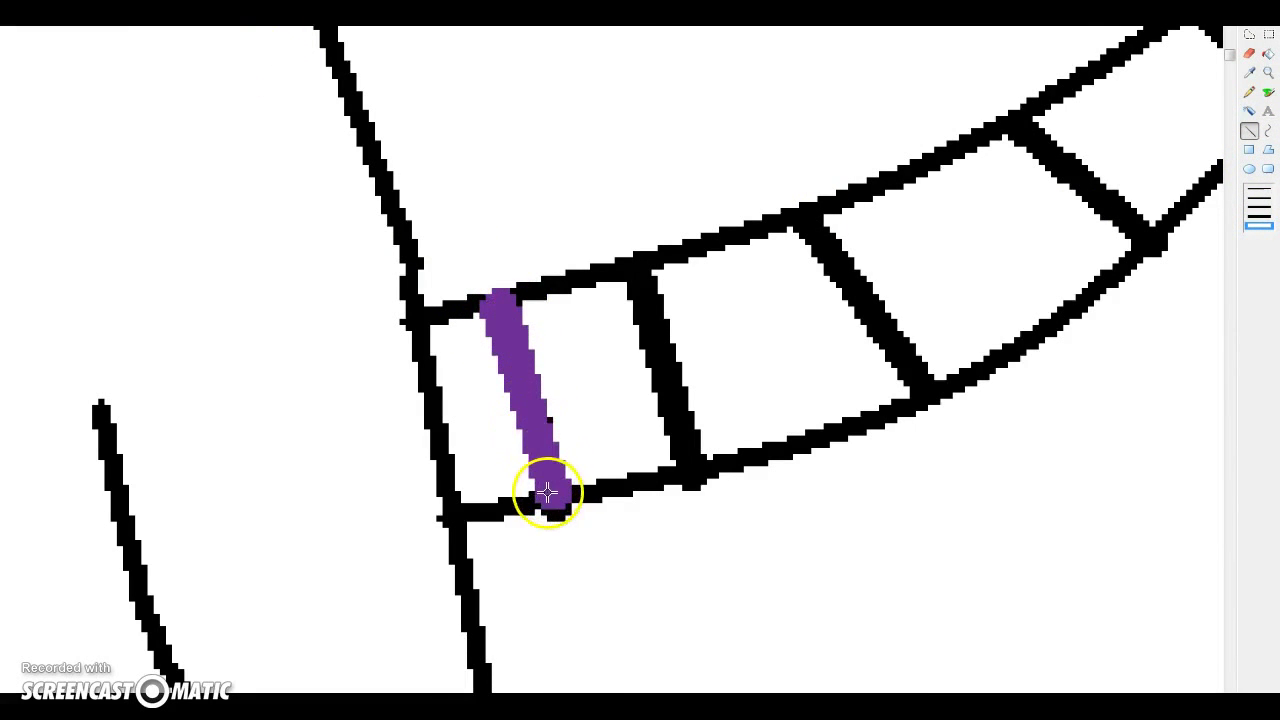
drag(659, 282, 685, 460)
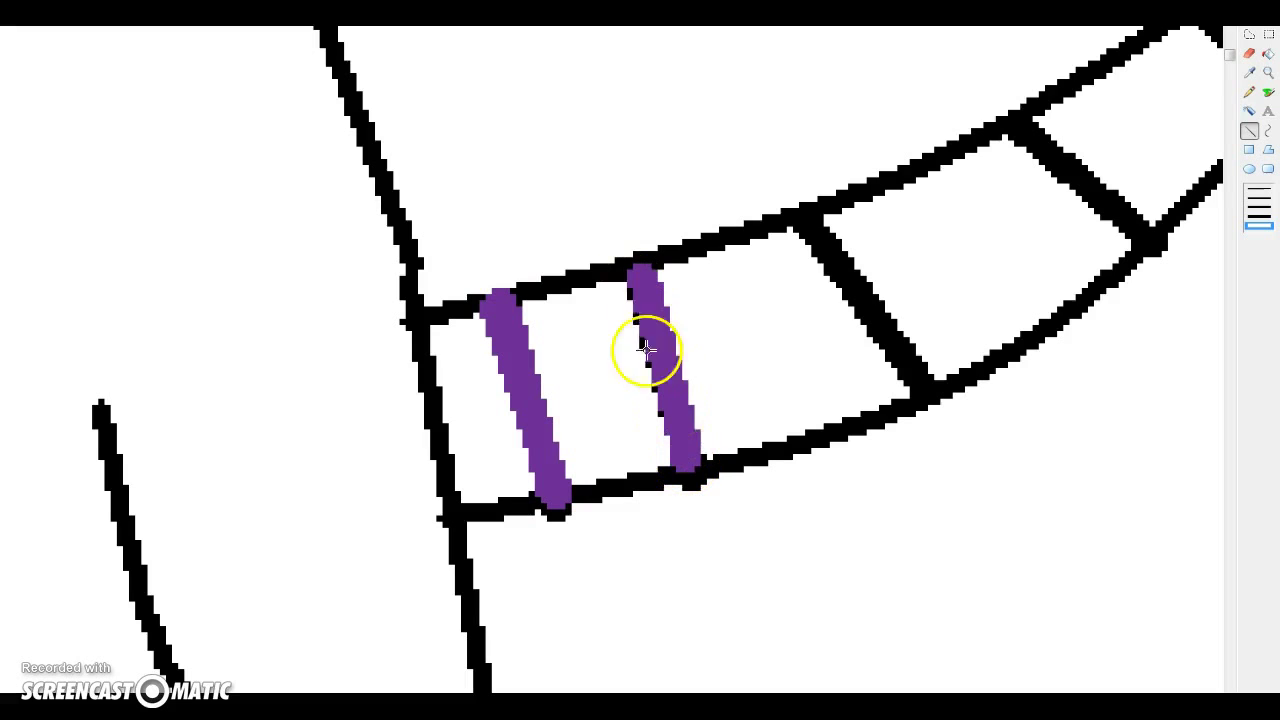
drag(806, 212, 918, 380)
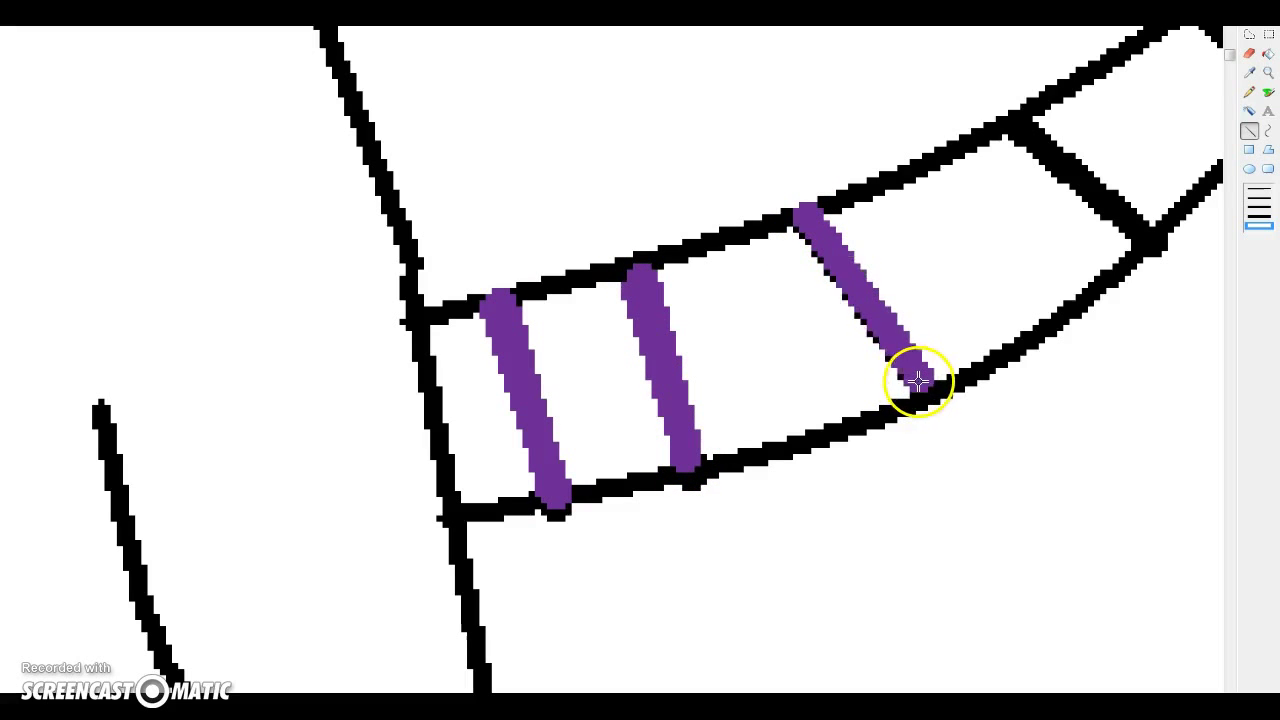
scroll(1063, 163, up, 3)
mouse_move(1022, 296)
mouse_down()
mouse_move(1143, 427)
mouse_move(1150, 413)
mouse_up()
drag(1020, 305, 1146, 410)
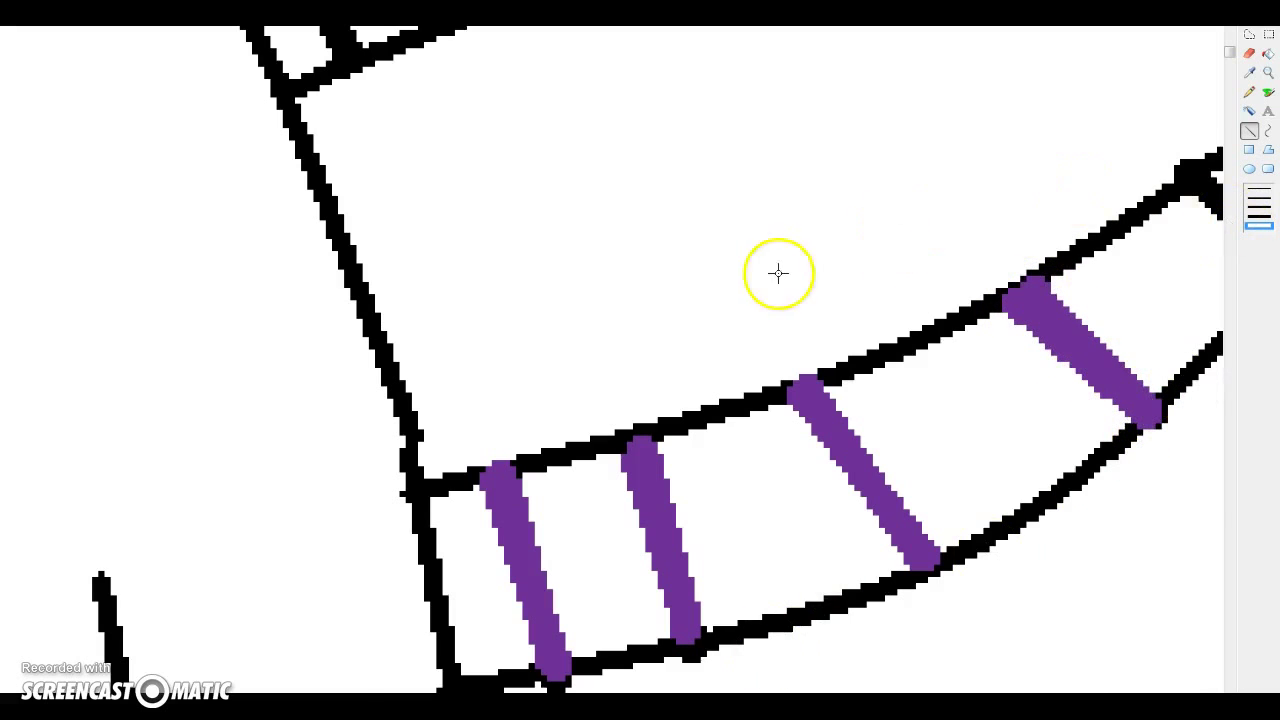
Cover the six black bands nearest the head on the upper horn with thick purple lines
scroll(778, 272, up, 6)
drag(257, 229, 345, 398)
drag(280, 255, 268, 210)
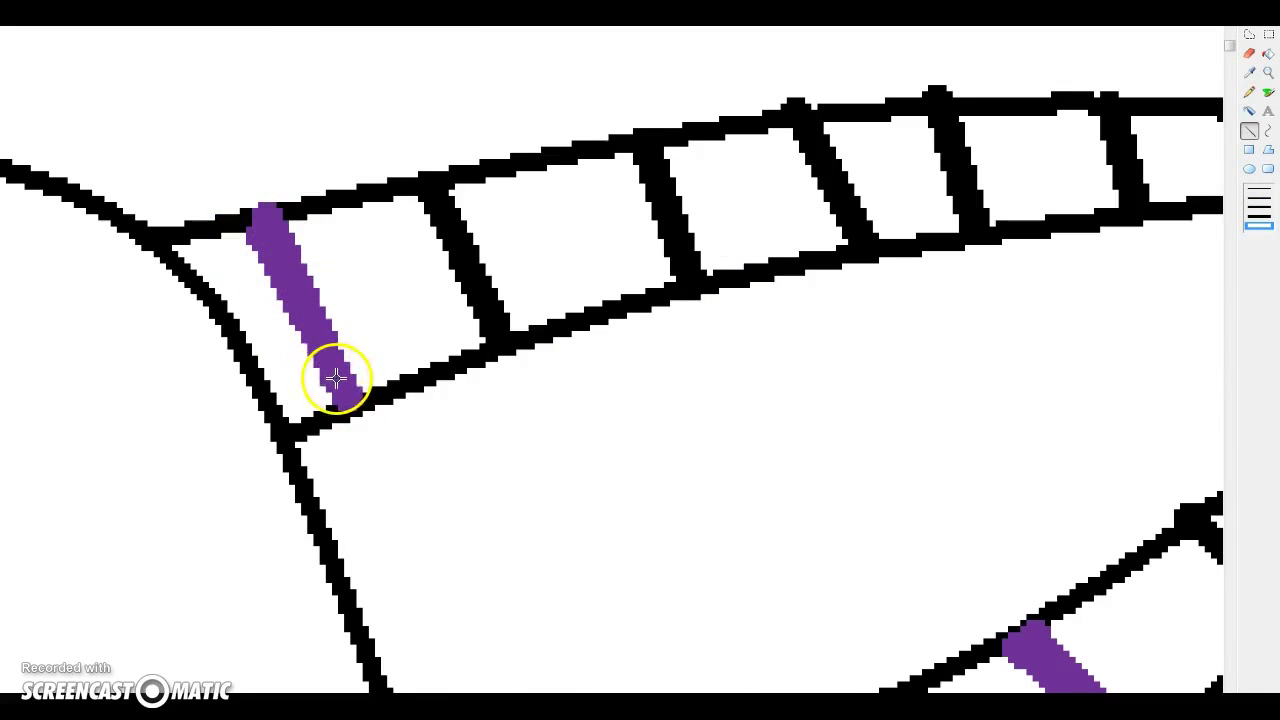
drag(434, 191, 491, 331)
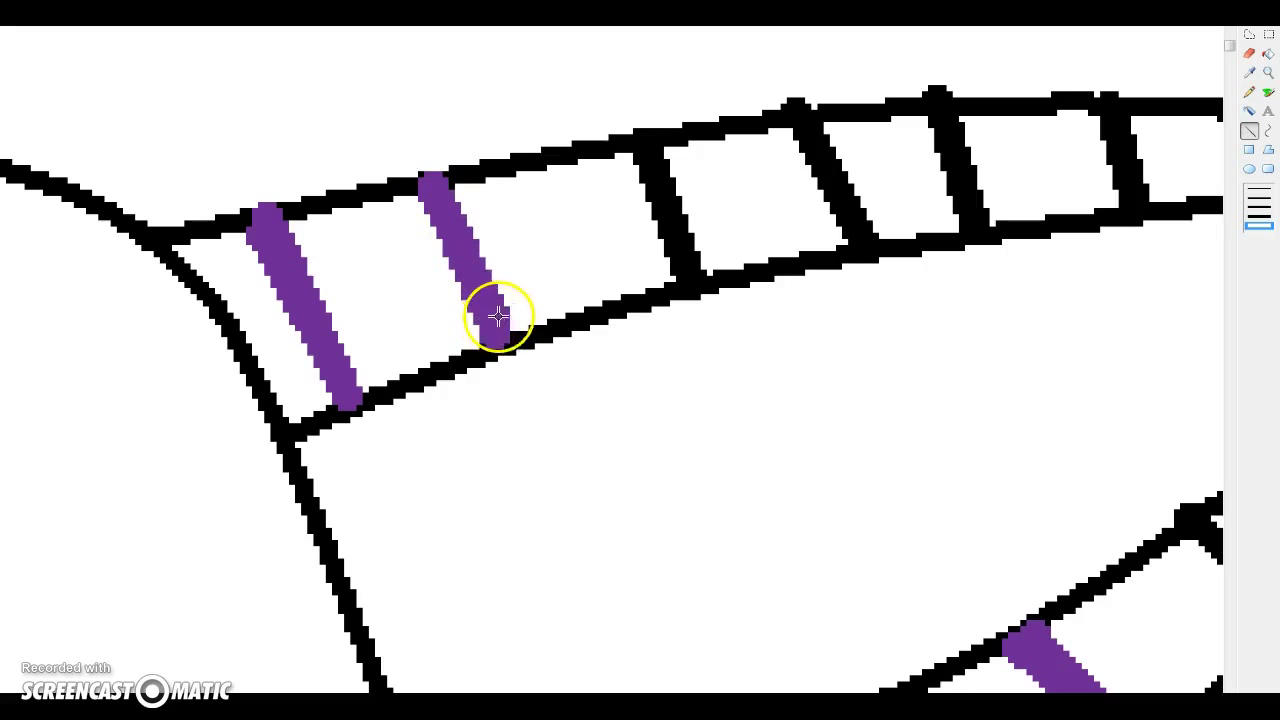
drag(648, 153, 688, 268)
mouse_move(800, 125)
mouse_down()
mouse_move(843, 229)
mouse_move(814, 129)
mouse_move(857, 237)
mouse_up()
drag(941, 120, 969, 220)
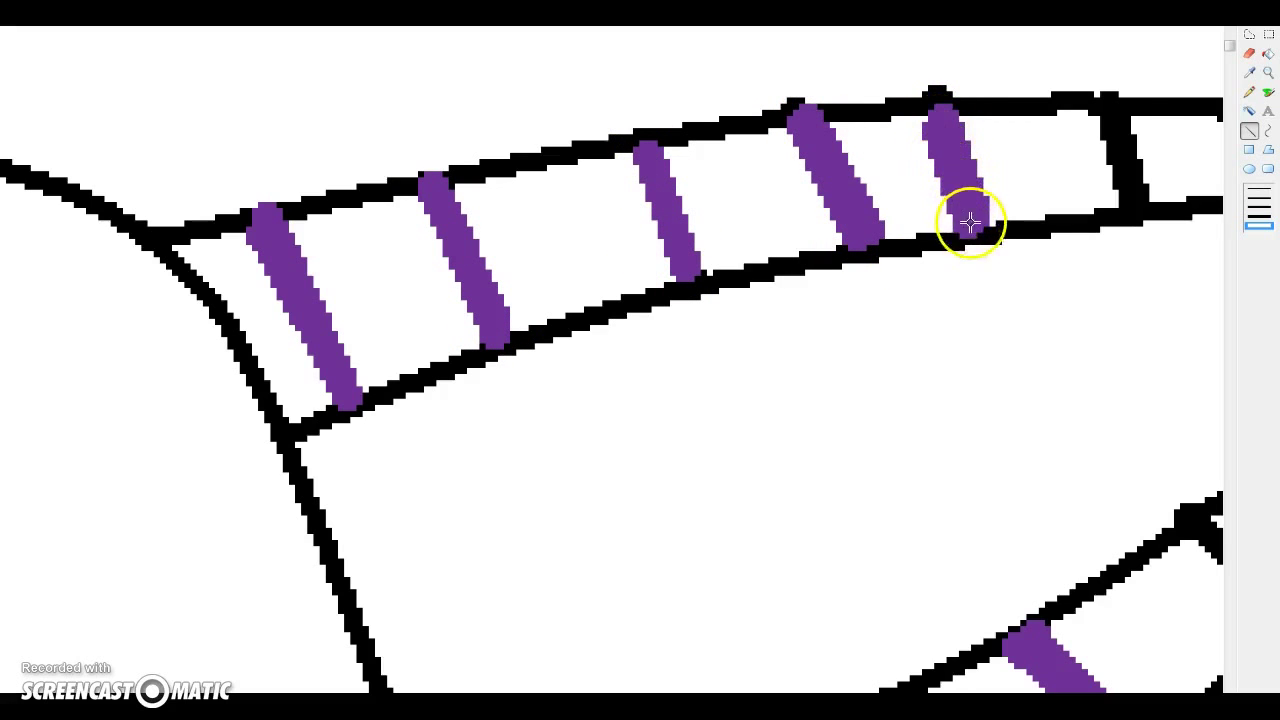
mouse_move(1111, 137)
mouse_down()
mouse_move(1107, 120)
mouse_move(1127, 200)
mouse_up()
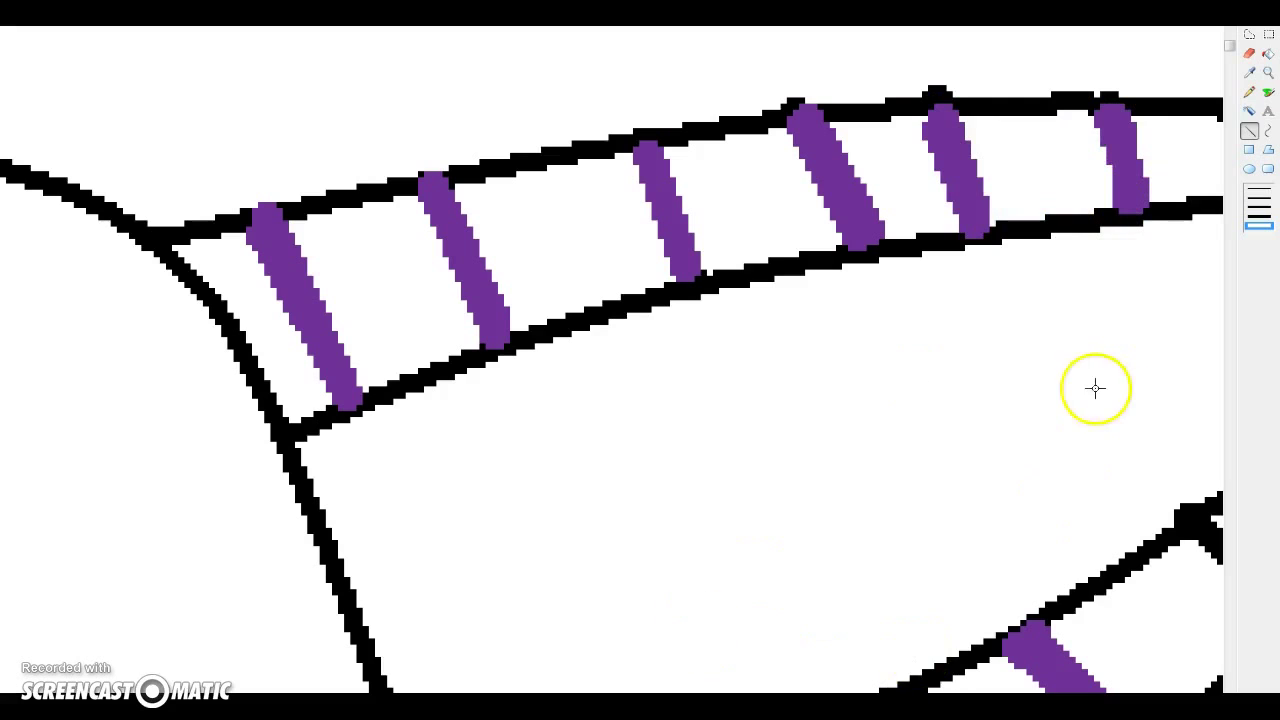
Draw thick purple lines over the three remaining black bands towards the lower horn's tip
click(1268, 73)
click(1262, 194)
click(634, 277)
click(1268, 93)
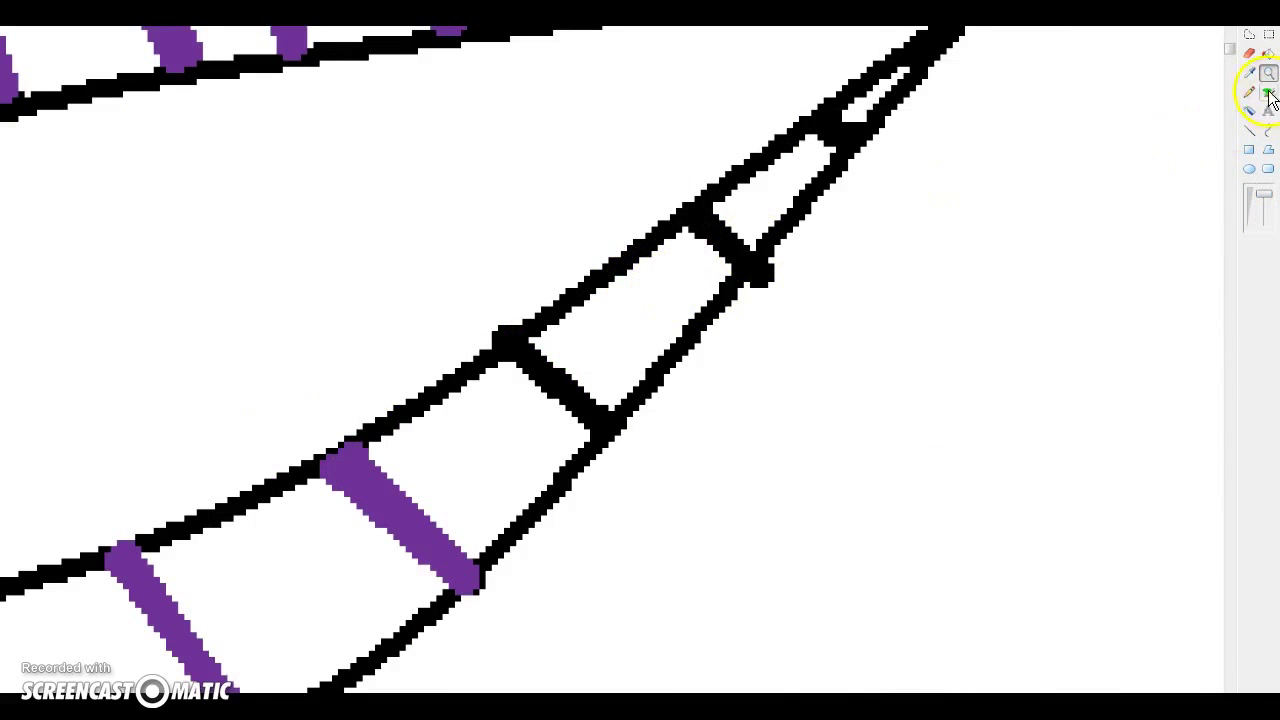
click(1249, 130)
drag(506, 343, 595, 428)
drag(700, 212, 757, 270)
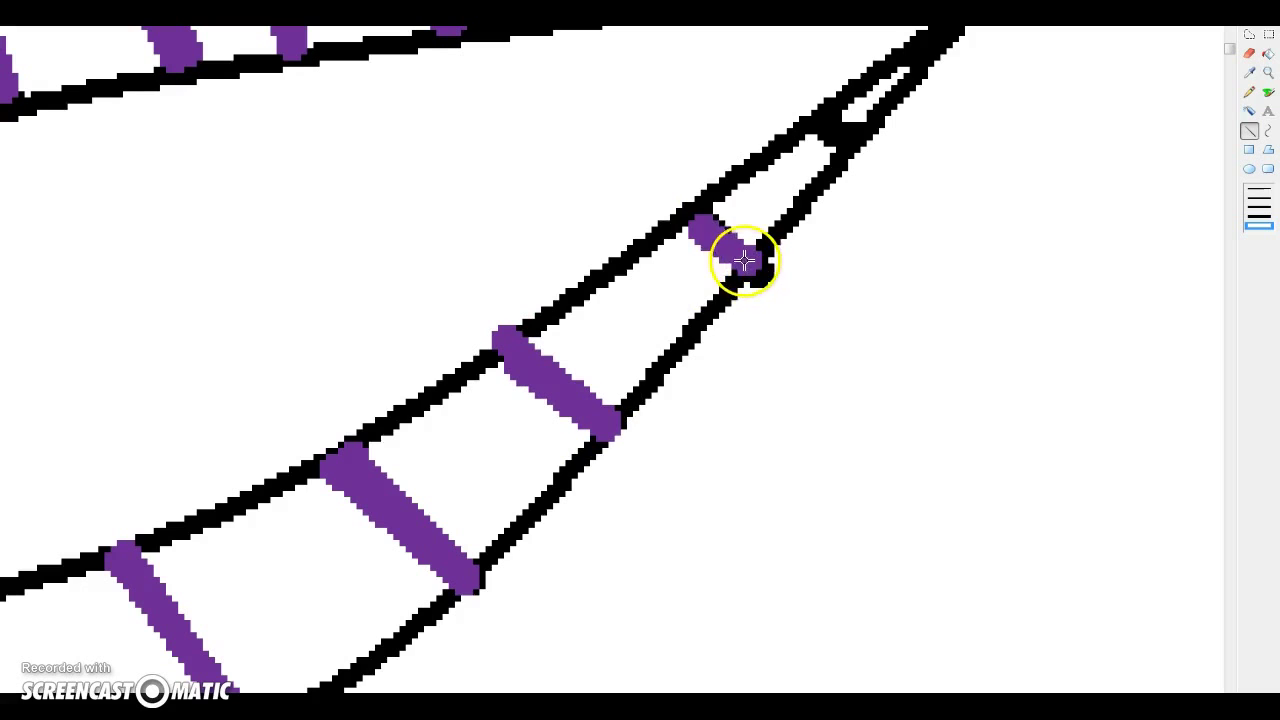
drag(820, 118, 847, 139)
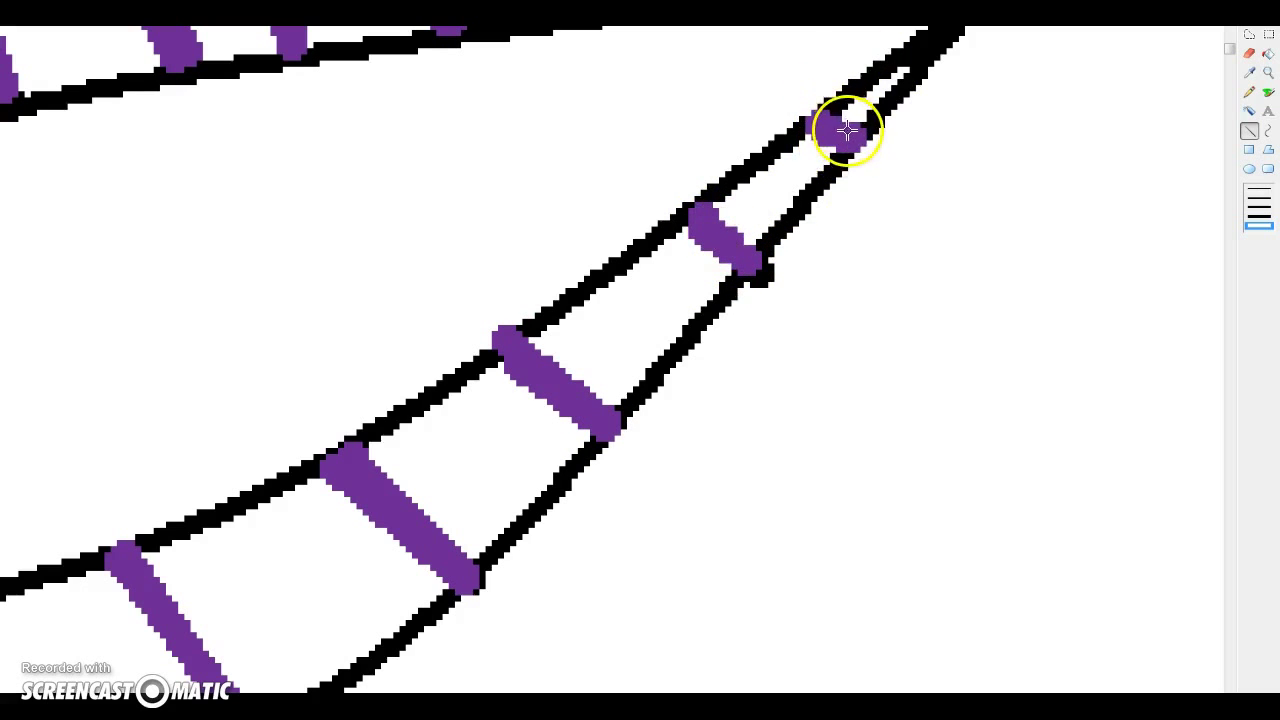
Cover the last black band near the upper horn's tip with a thick purple line
scroll(830, 170, up, 3)
drag(660, 116, 655, 182)
scroll(1210, 163, up, 3)
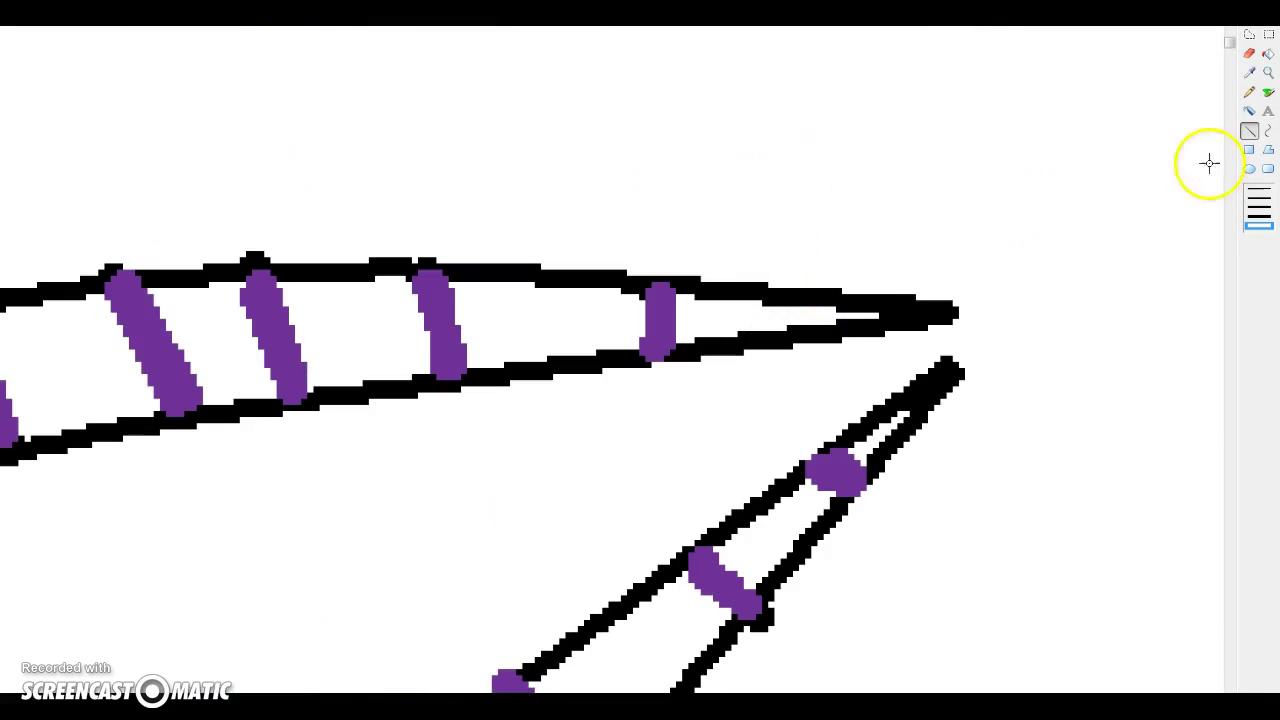
Fill the upper horn's white sections between the purple bands with light purple
drag(1265, 195, 1267, 214)
click(212, 182)
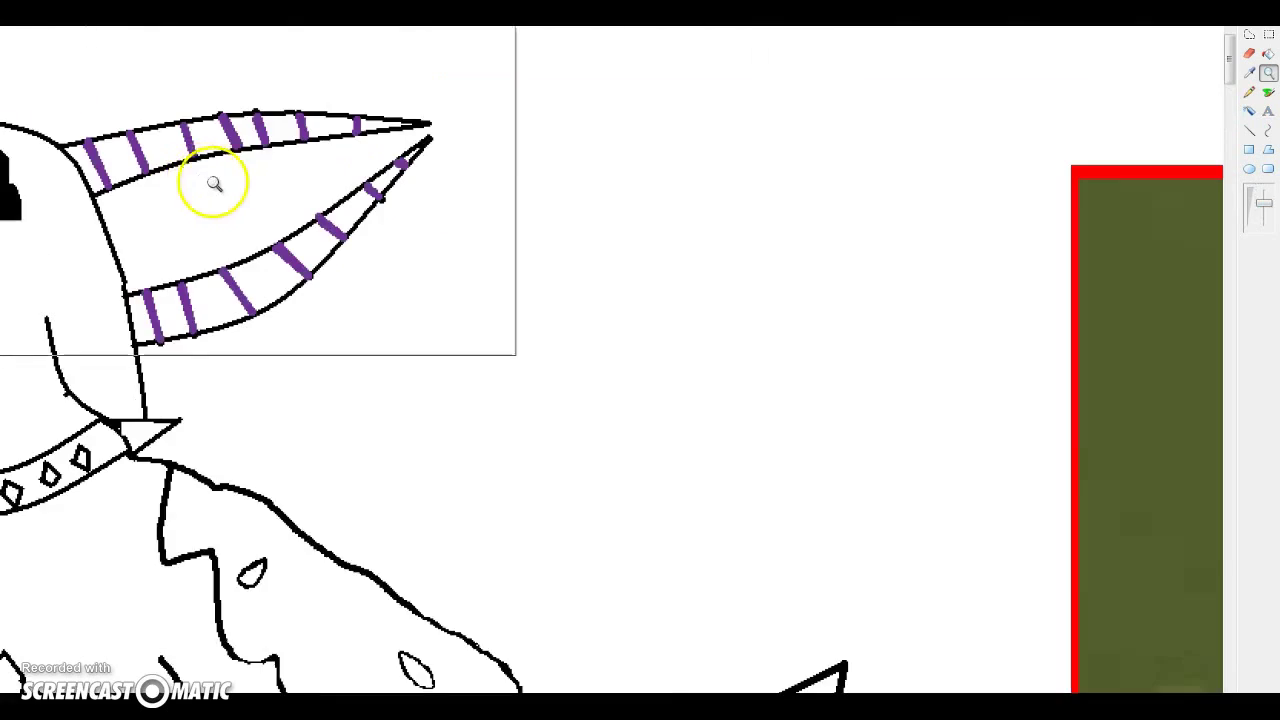
click(288, 226)
click(1268, 53)
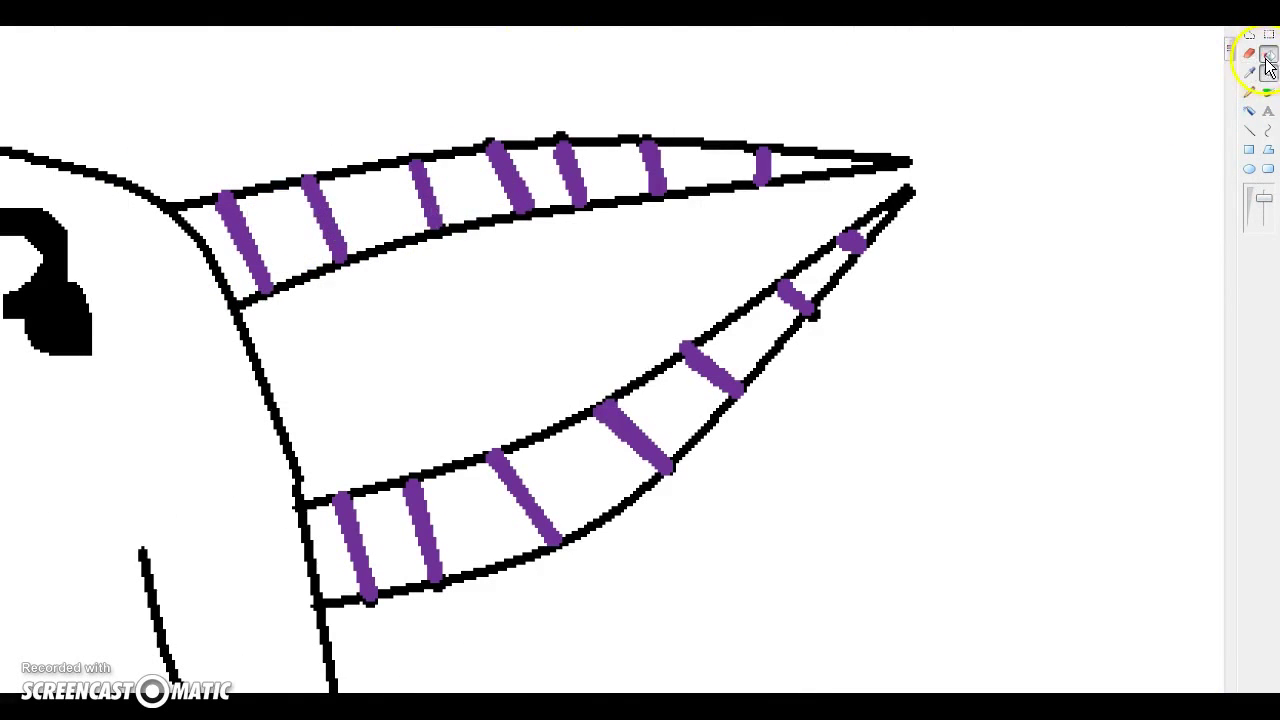
click(808, 164)
click(717, 163)
click(596, 176)
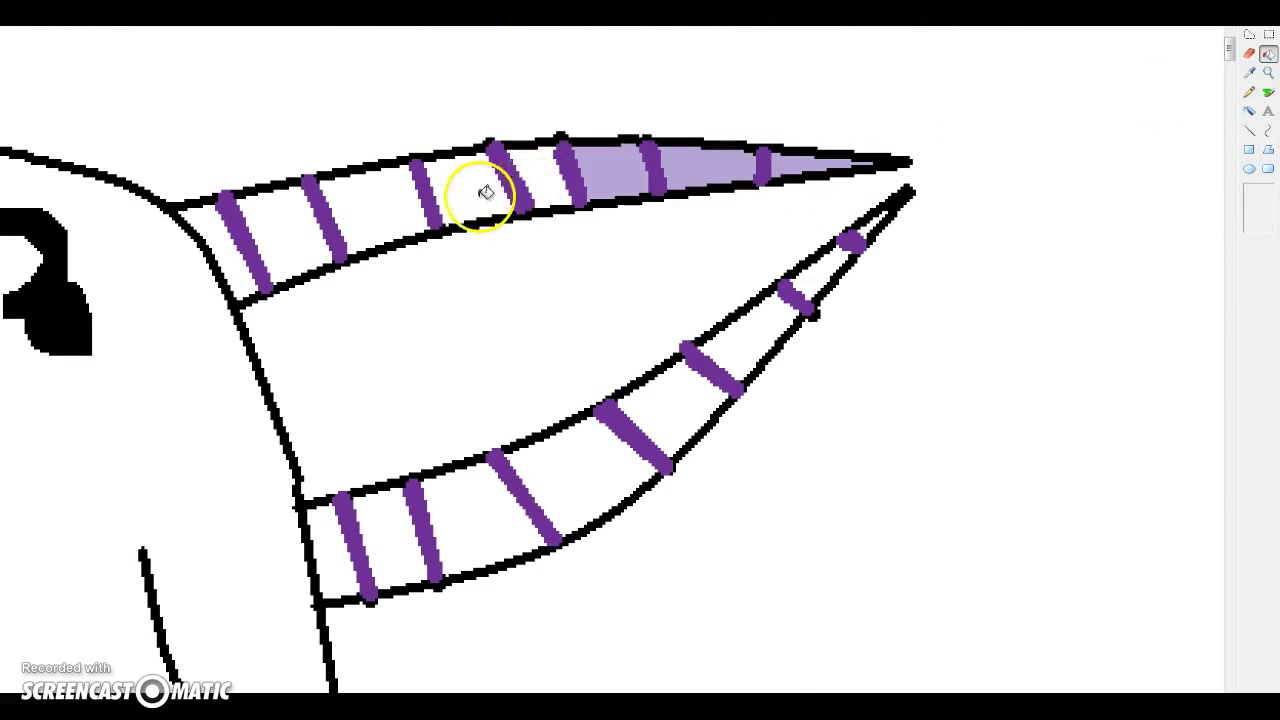
click(378, 204)
click(295, 225)
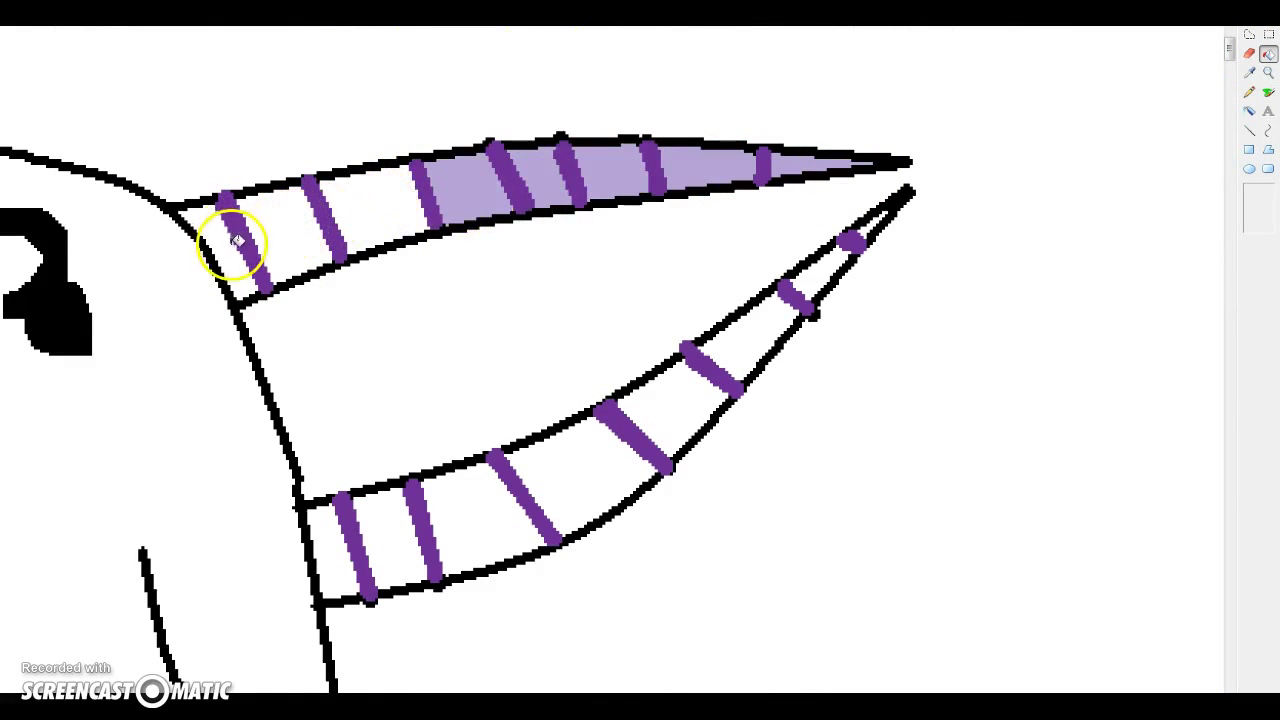
Fill the lower horn's white sections between the purple bands with light purple
click(395, 530)
click(334, 528)
click(494, 500)
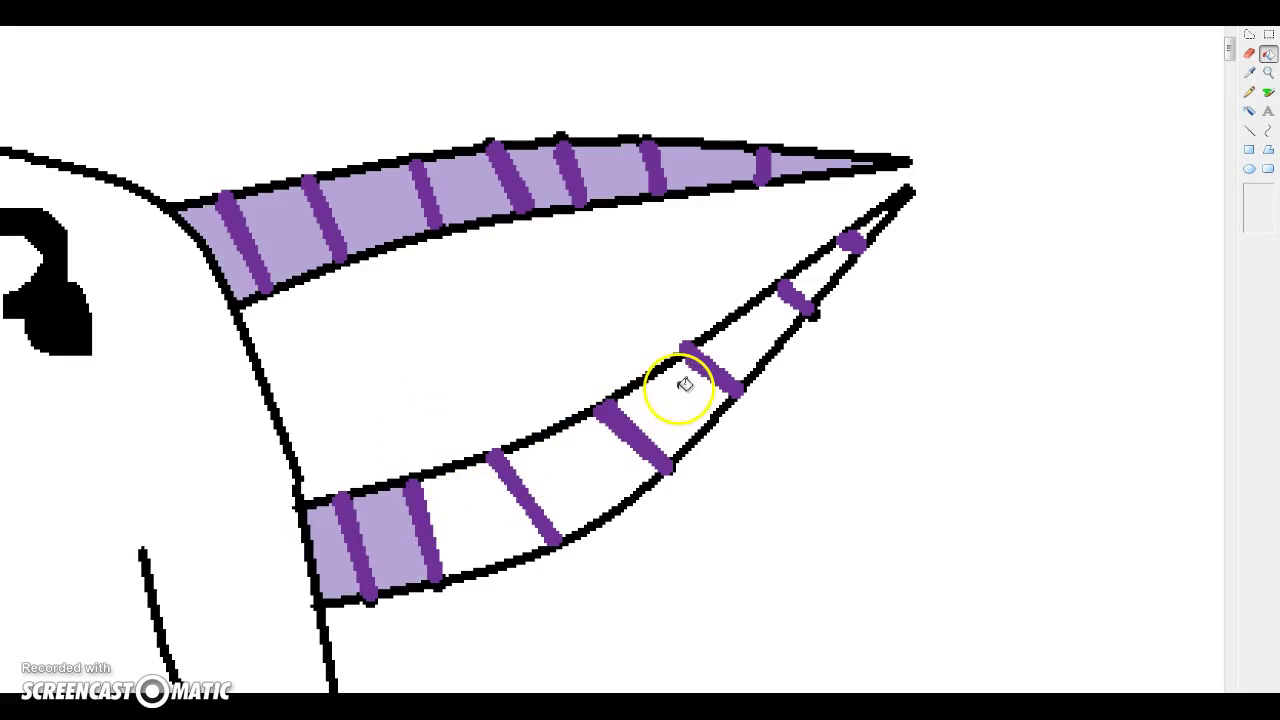
click(768, 310)
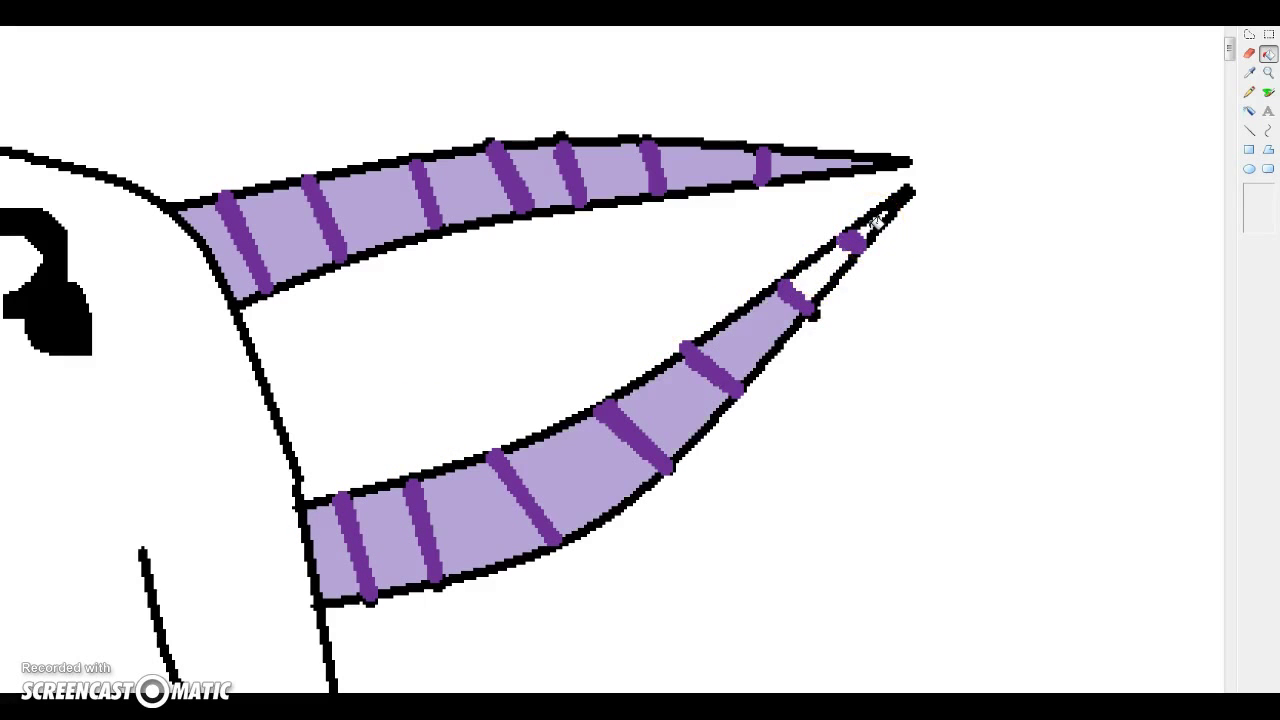
Fill the collar band around the diamond studs with dark purple
scroll(660, 371, down, 5)
scroll(459, 353, down, 5)
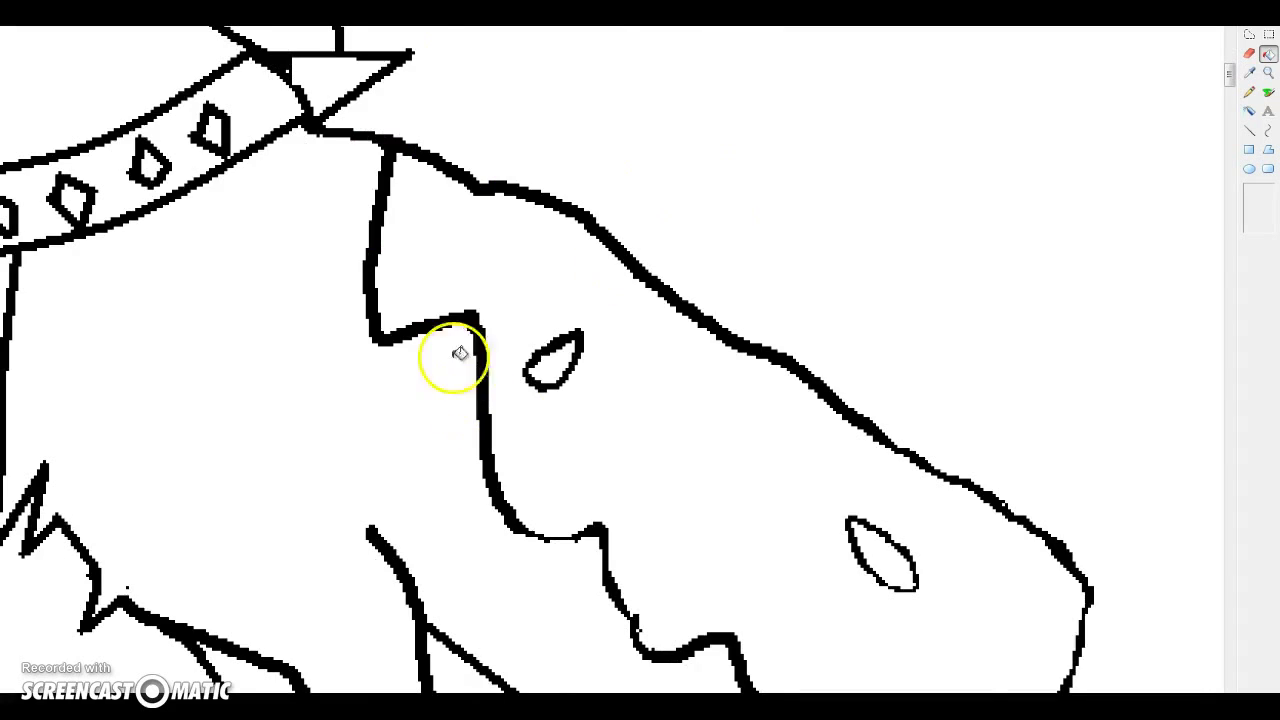
click(282, 92)
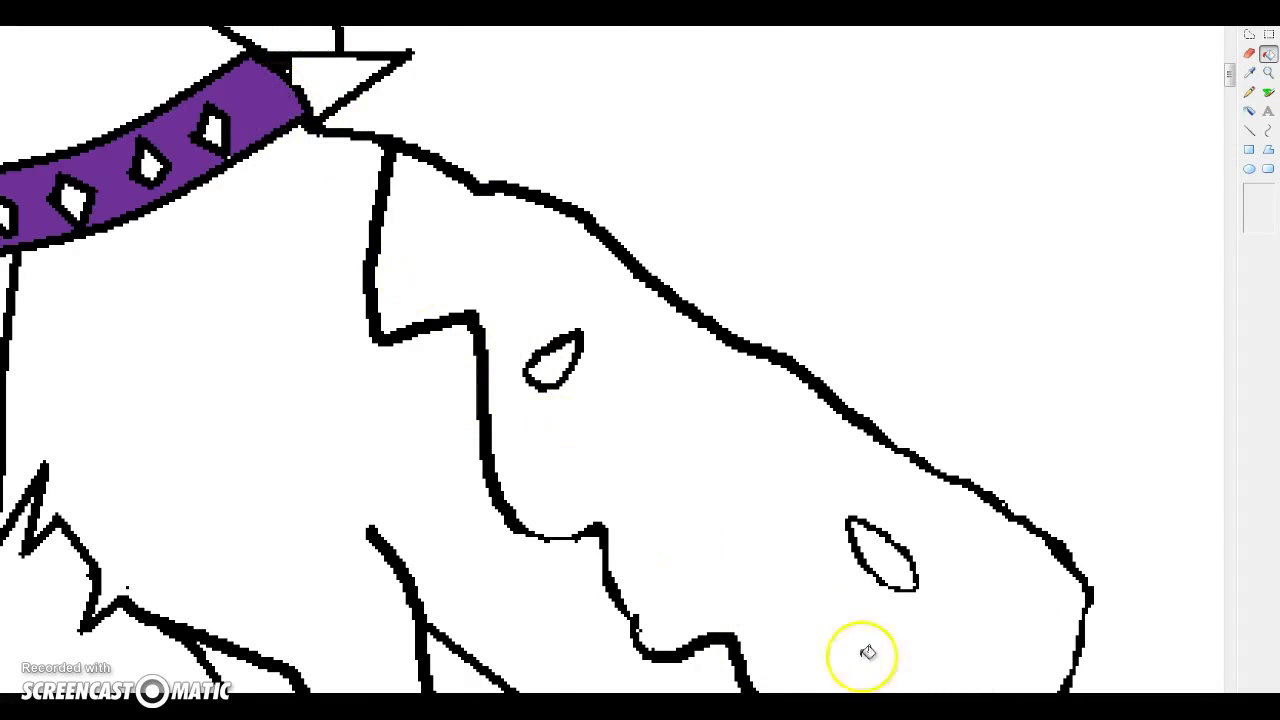
Draw a thinner dark grey centre line through the collar's left spike, removing the overly thick first stroke
click(1264, 208)
click(218, 117)
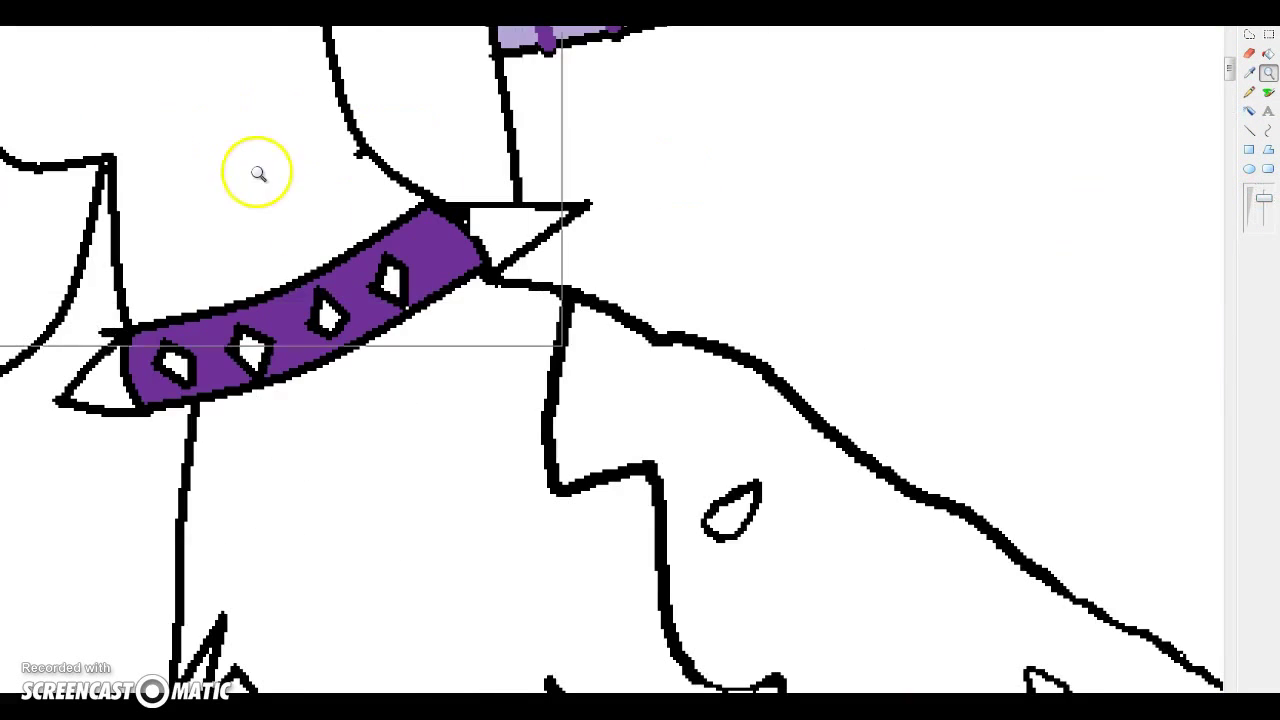
click(231, 387)
click(1251, 131)
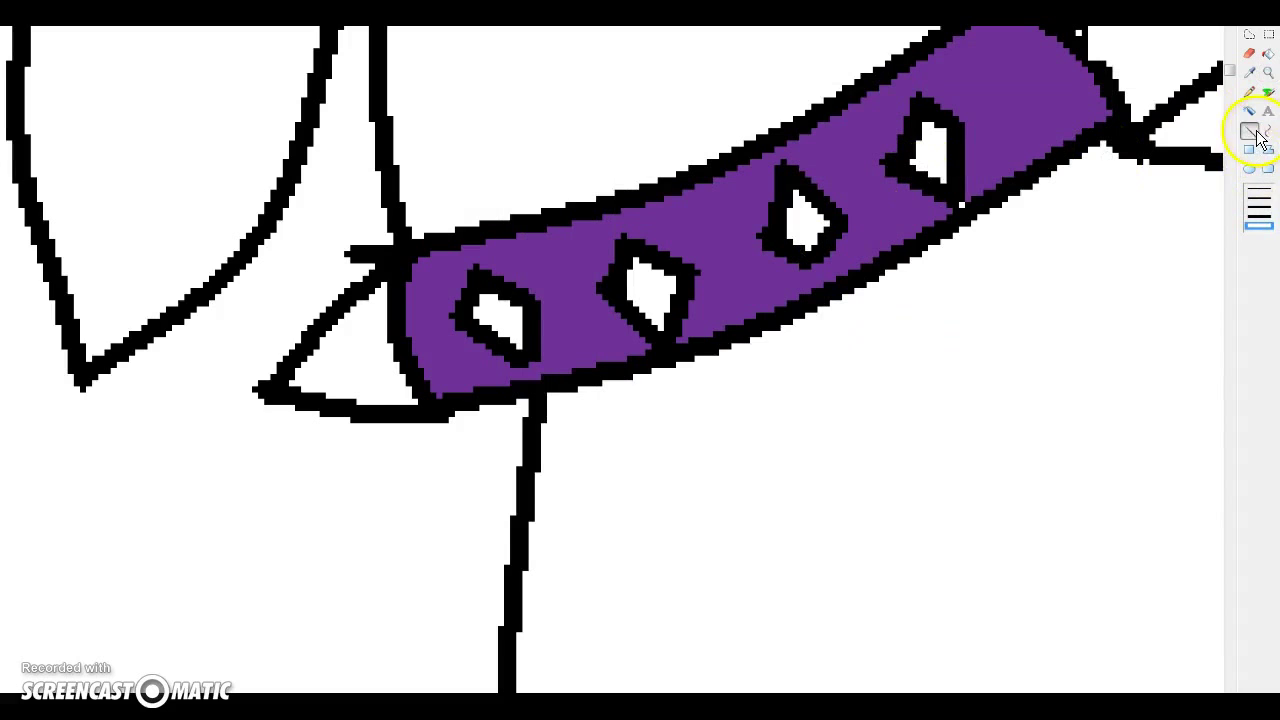
mouse_move(280, 385)
mouse_down()
mouse_move(313, 377)
mouse_move(292, 379)
mouse_up()
click(28, 12)
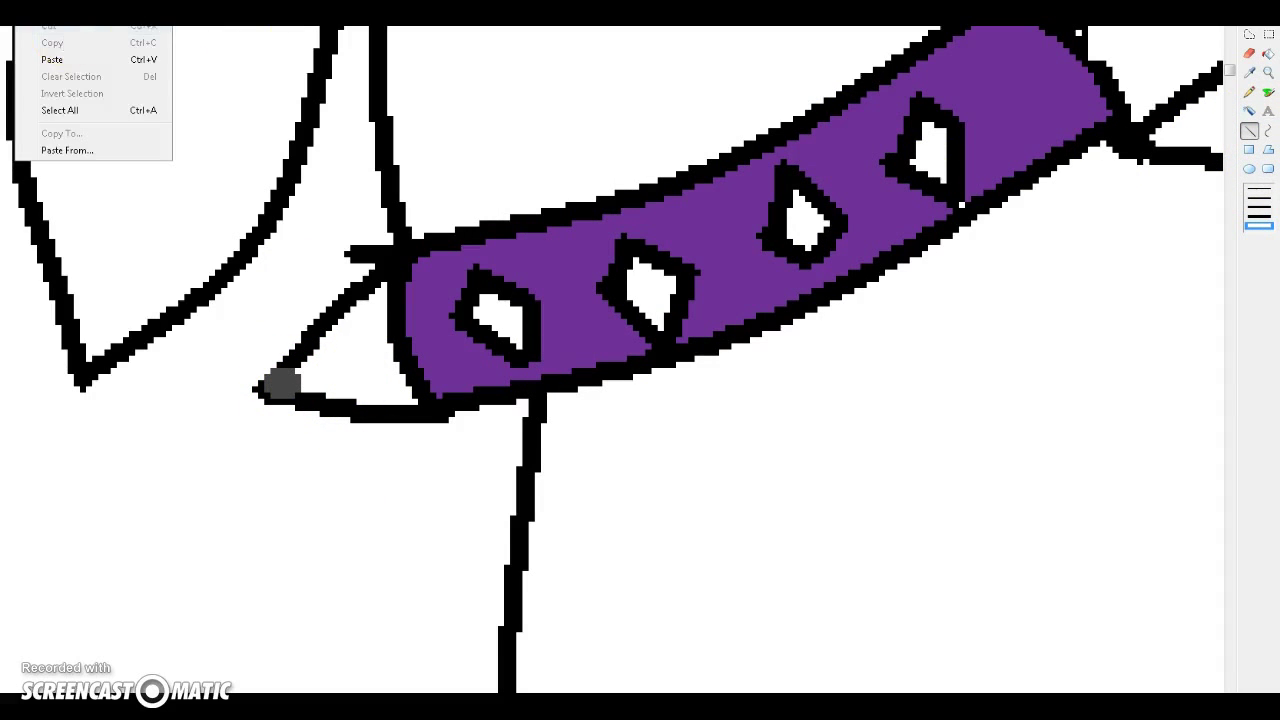
click(45, 22)
drag(285, 381, 397, 356)
Draw a dark grey shading line through each of the collar's four diamond studs
drag(478, 294, 508, 336)
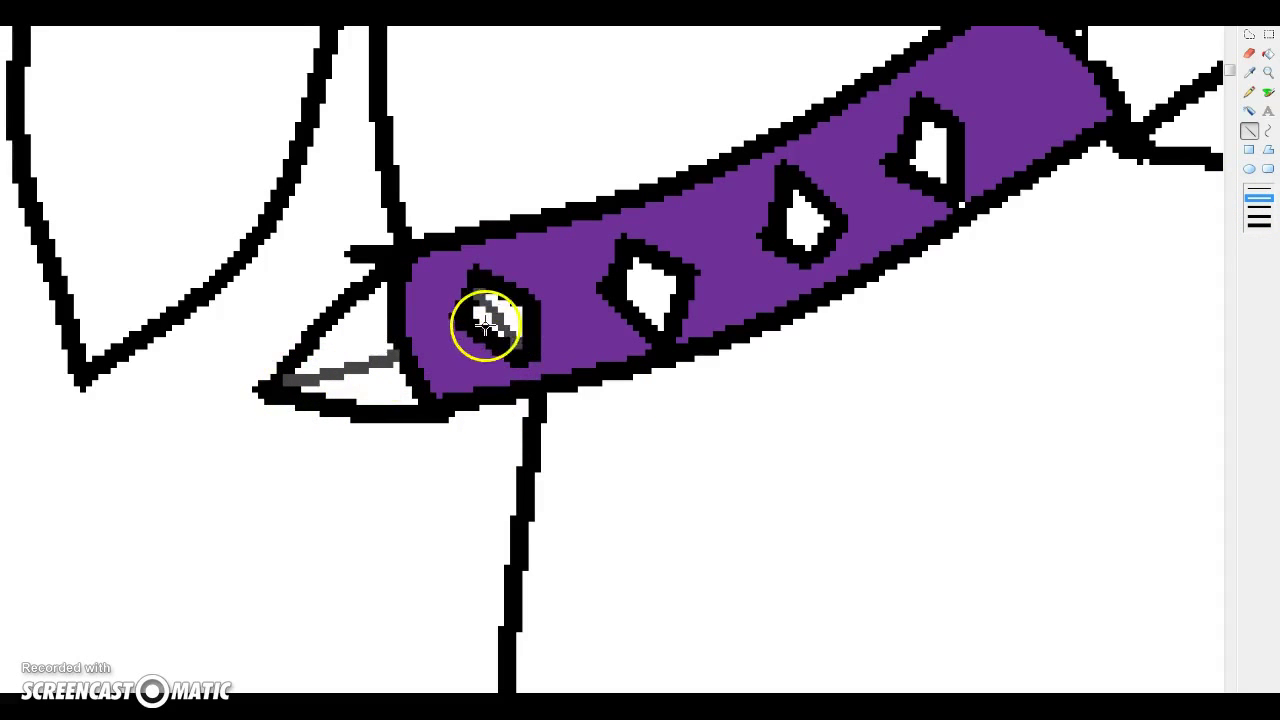
drag(637, 260, 660, 330)
drag(790, 187, 808, 243)
drag(929, 115, 936, 186)
Draw a dark grey centre line through the collar's right spike
scroll(940, 436, up, 2)
scroll(930, 540, down, 2)
scroll(950, 440, up, 1)
drag(1109, 251, 1233, 195)
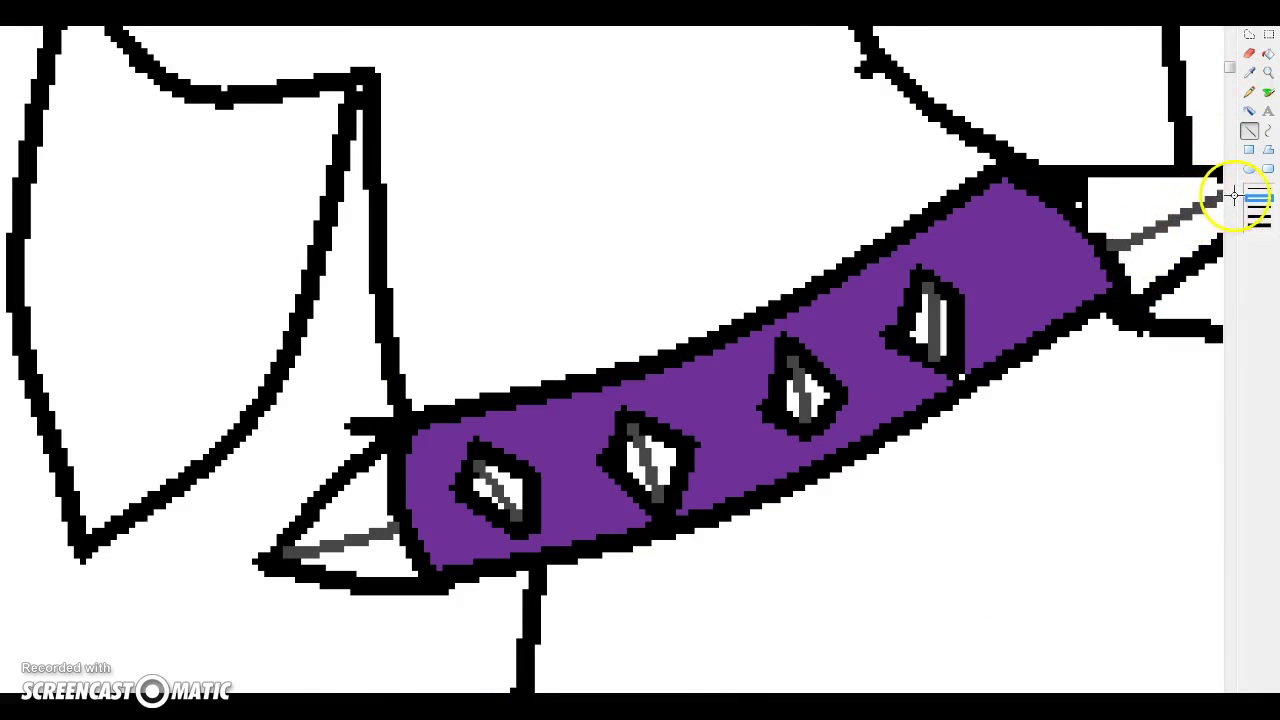
click(1260, 194)
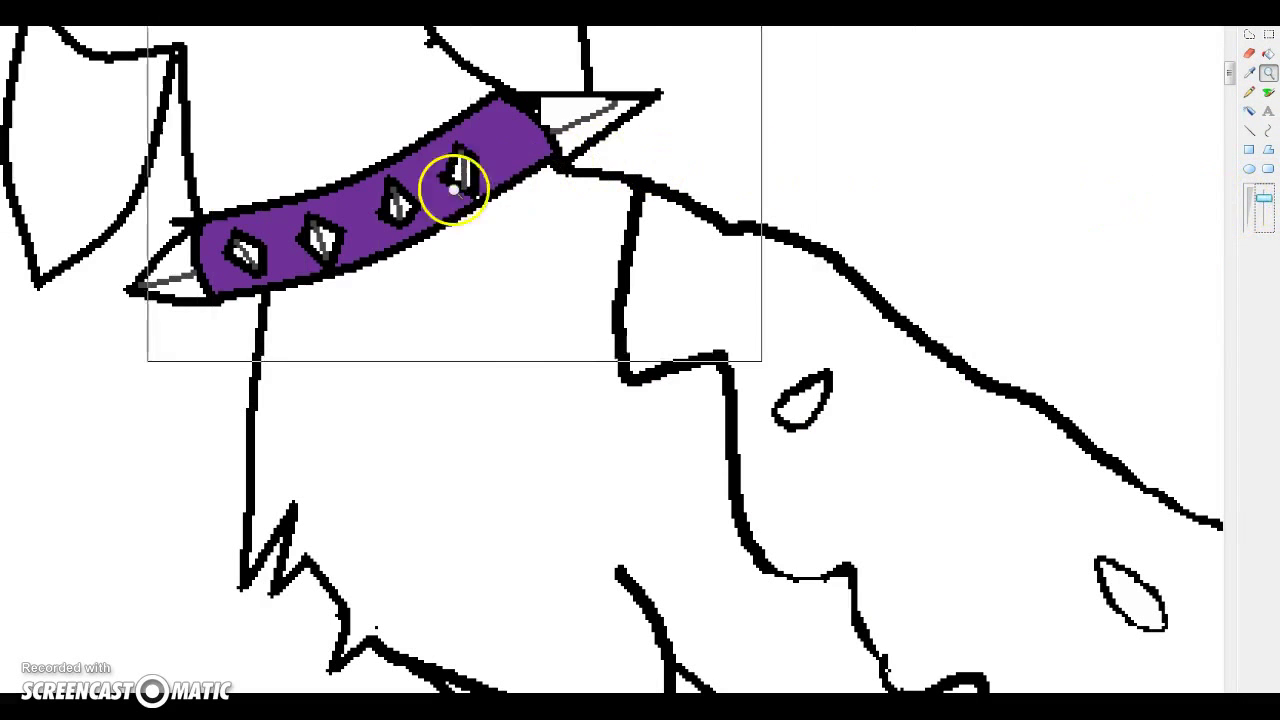
click(457, 186)
click(1268, 92)
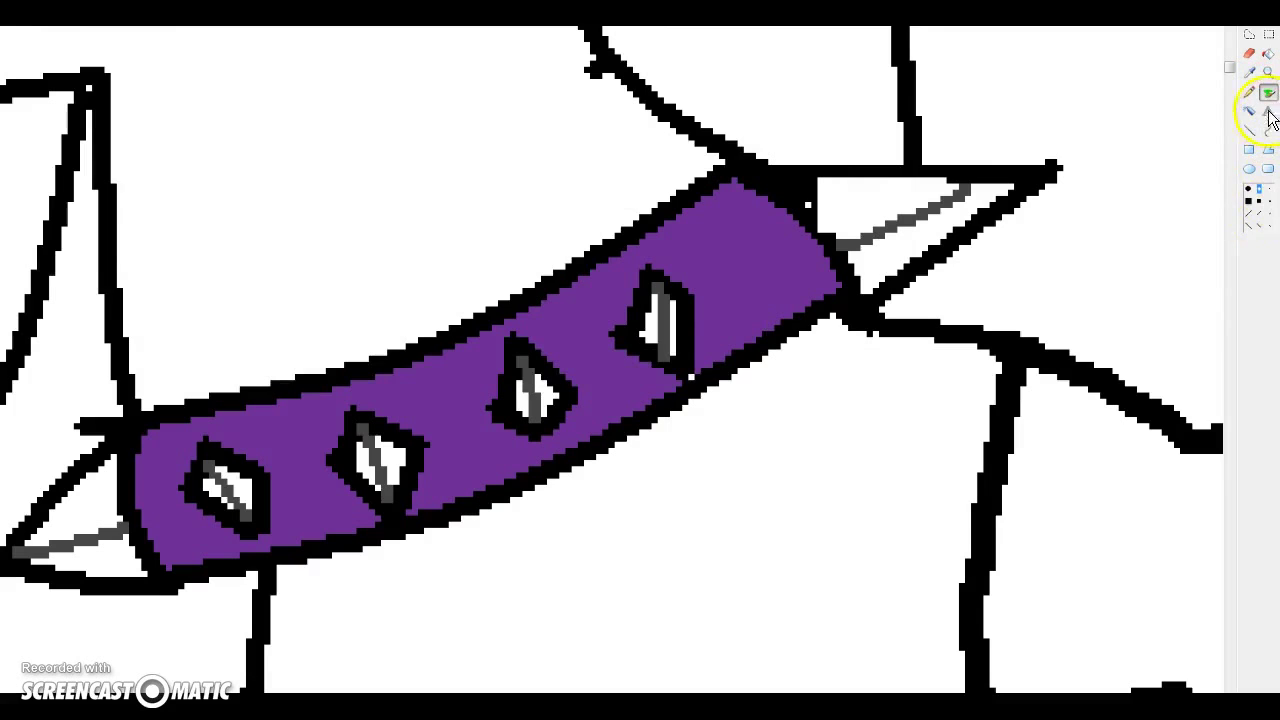
drag(1265, 197, 1269, 218)
click(279, 134)
click(206, 168)
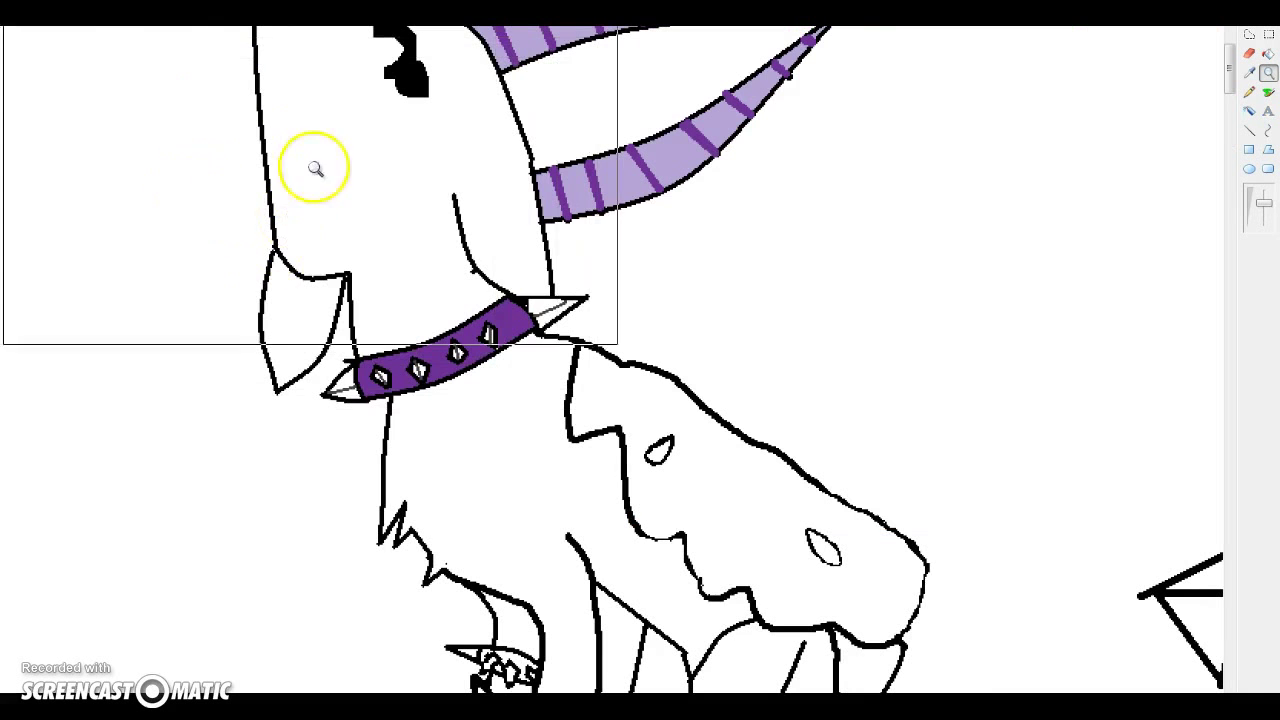
click(374, 80)
scroll(1200, 271, down, 5)
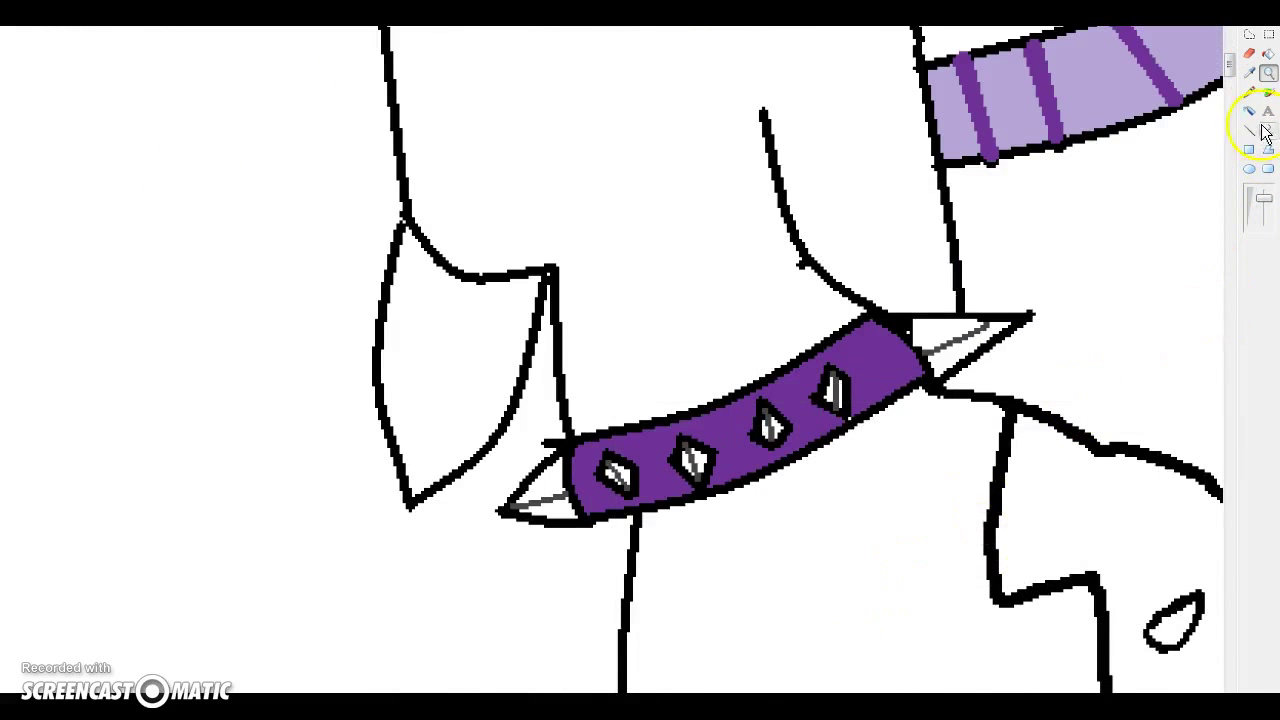
Draw a light purple dividing line down the fox's face from the muzzle bridge, past the eye, zigzagging down to the collar
click(1268, 73)
click(1264, 210)
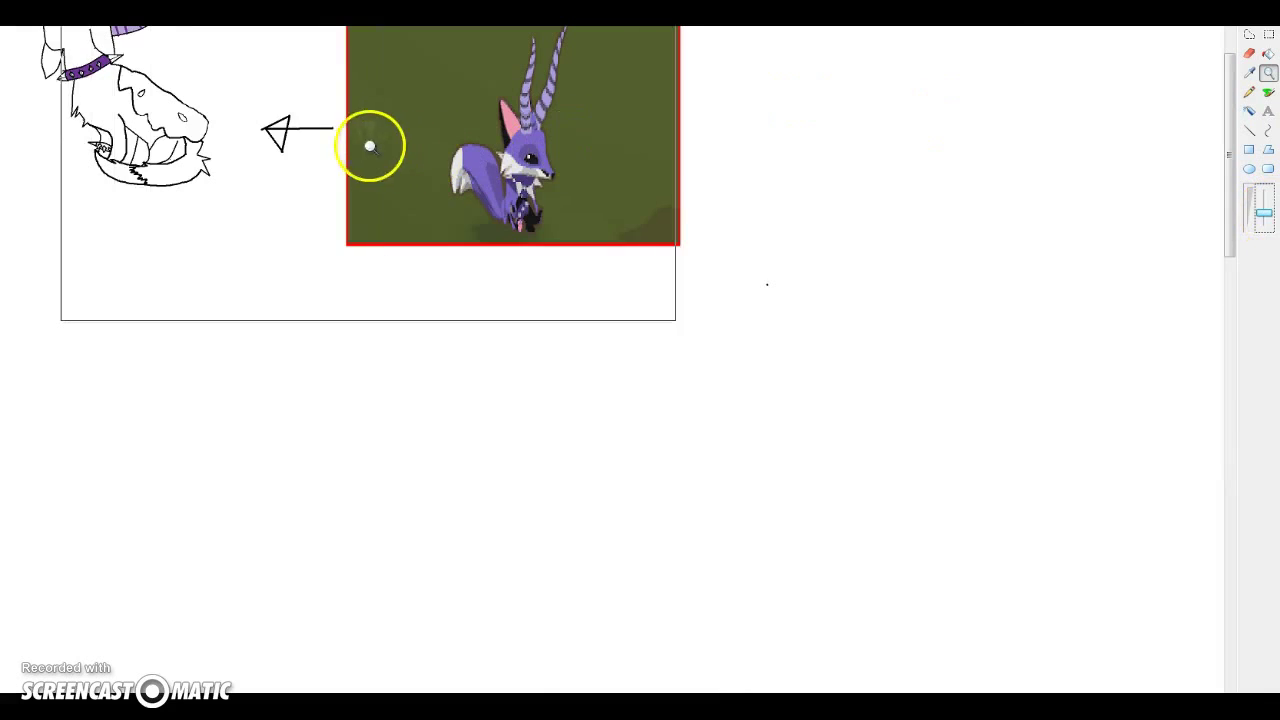
click(318, 128)
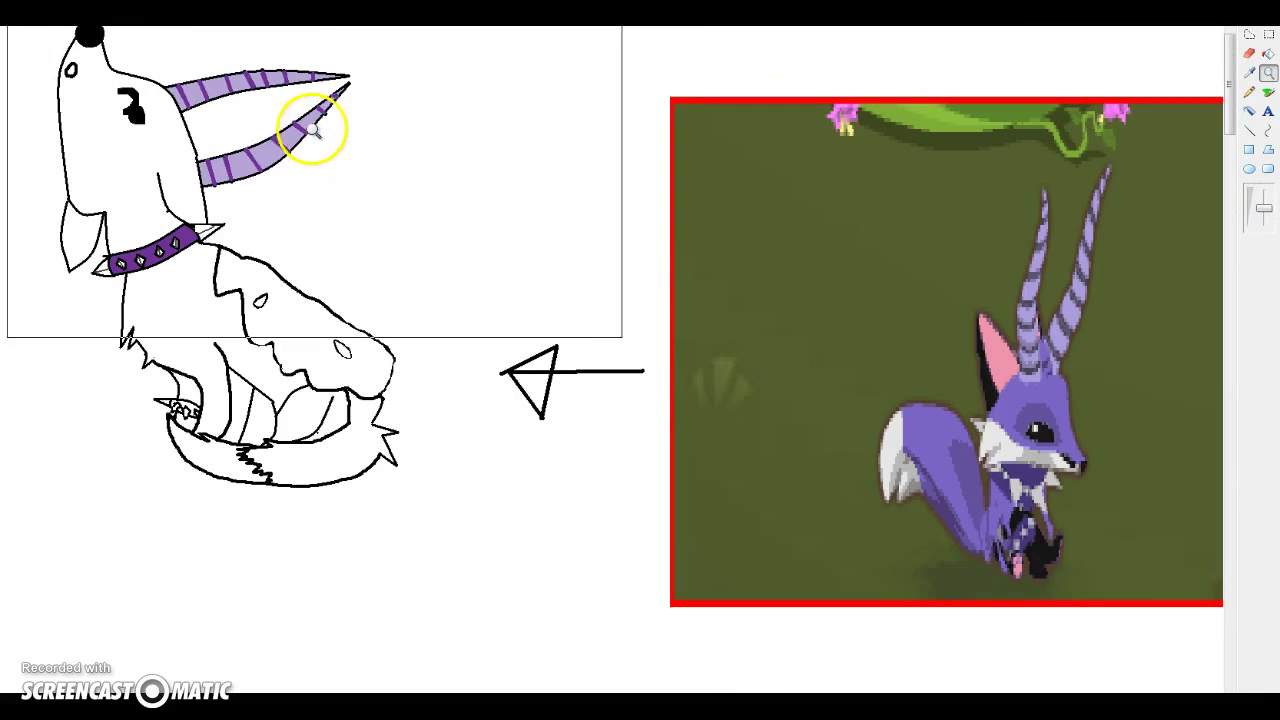
click(263, 196)
click(312, 207)
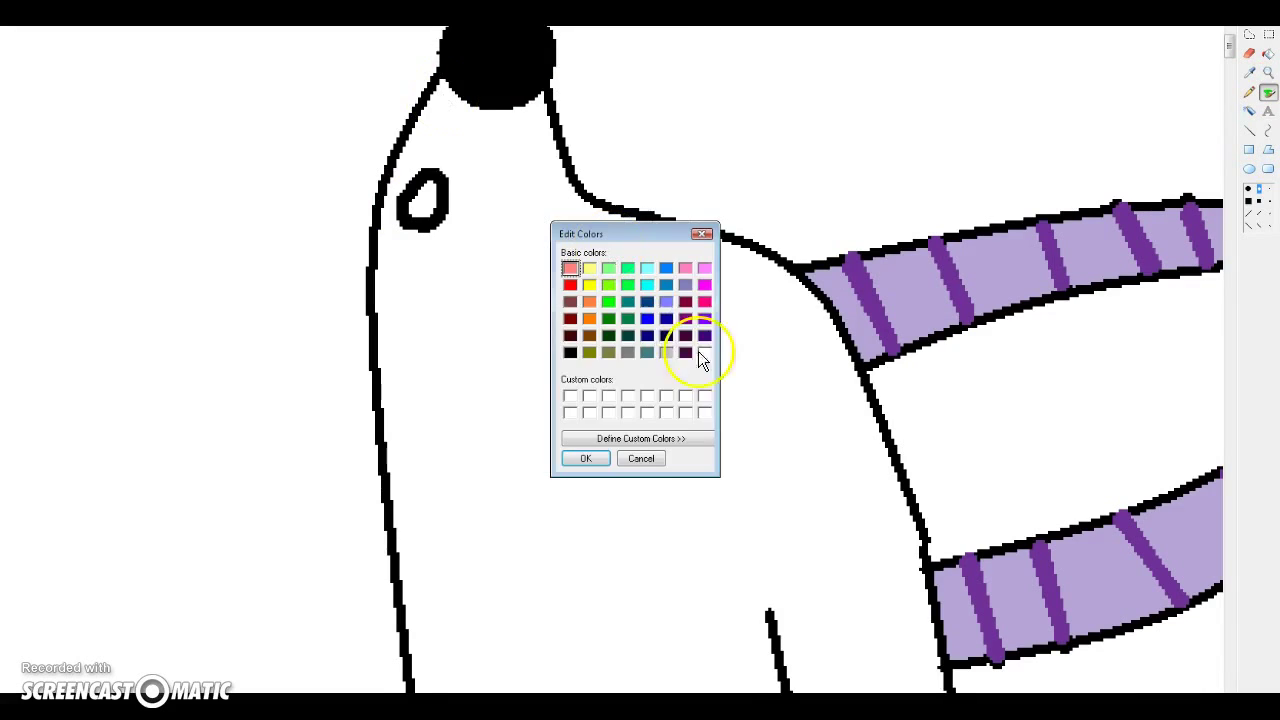
click(700, 438)
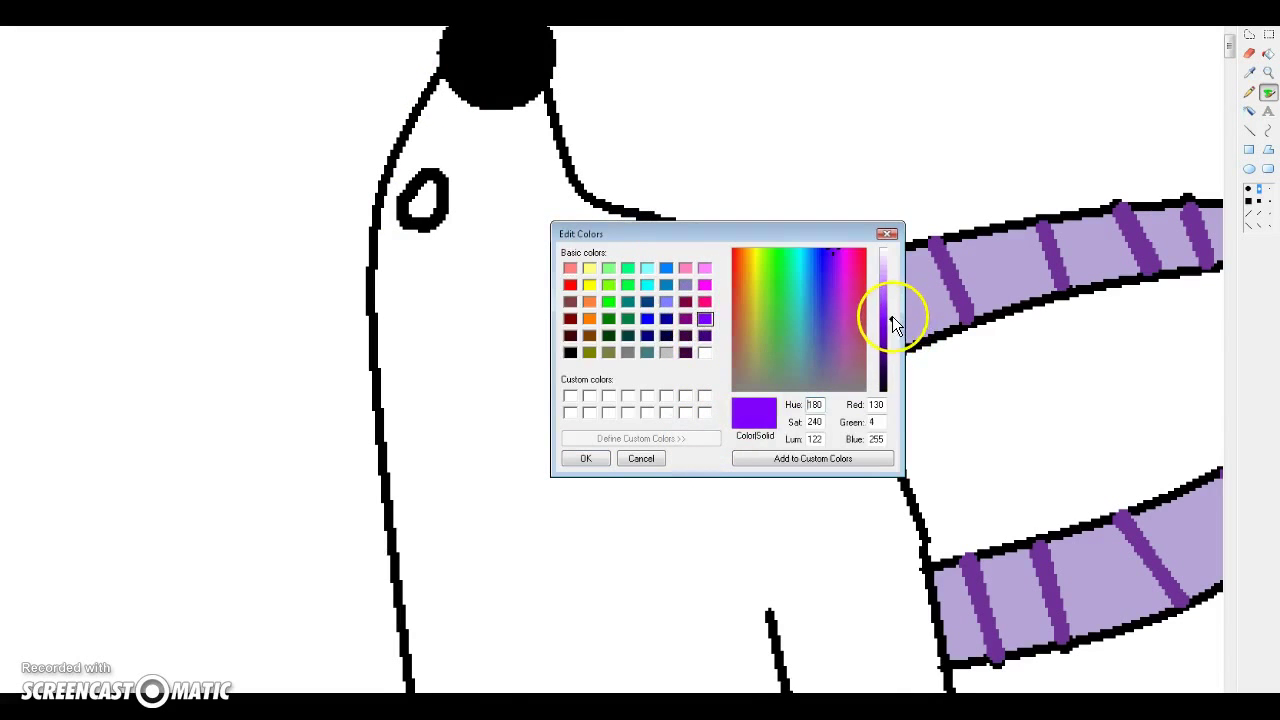
drag(892, 318, 892, 308)
click(574, 460)
click(587, 458)
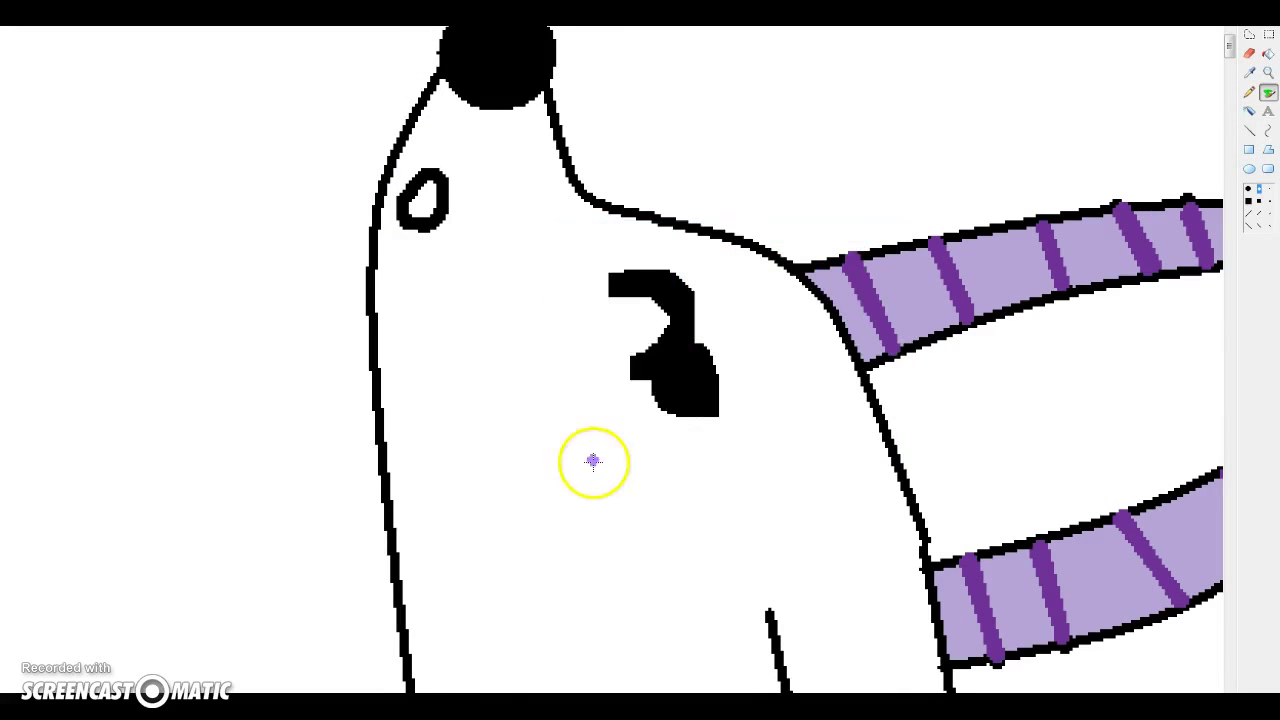
mouse_move(583, 200)
mouse_down()
mouse_move(609, 463)
mouse_move(663, 516)
mouse_up()
scroll(646, 234, down, 3)
mouse_move(663, 166)
mouse_down()
mouse_move(737, 223)
mouse_move(740, 452)
mouse_move(766, 566)
mouse_up()
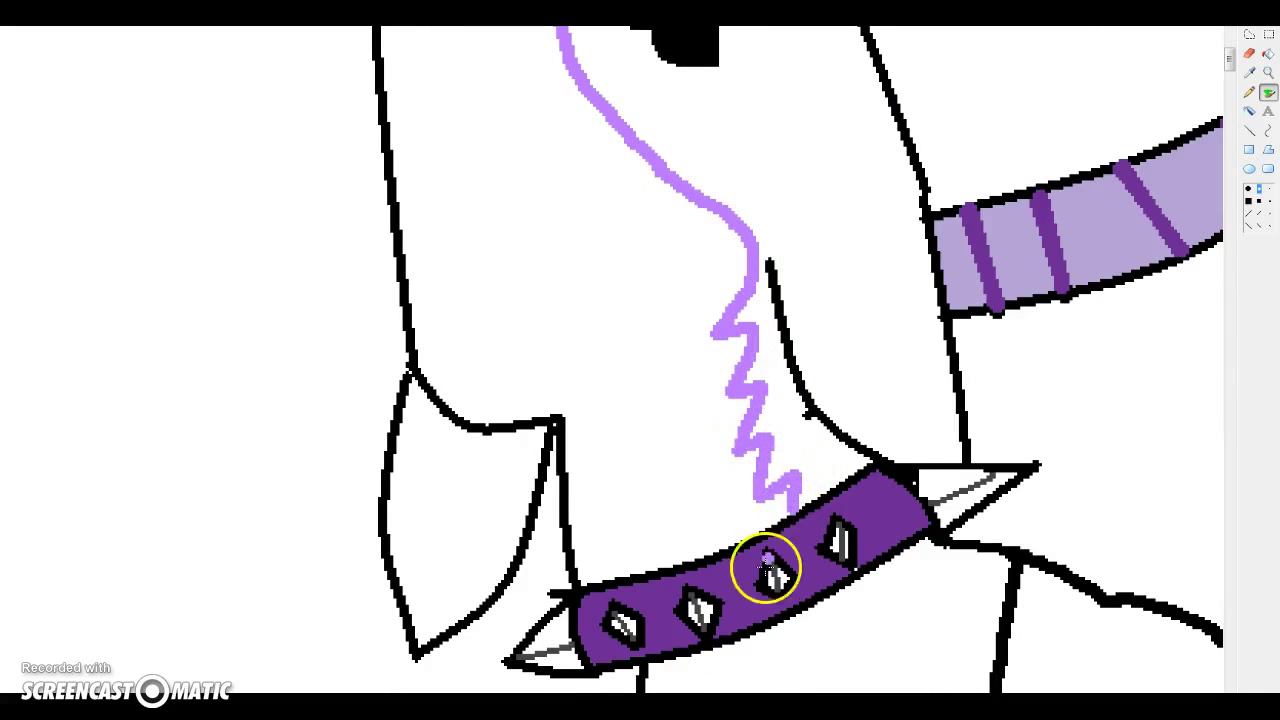
Paint over the light purple dividing line on the face with white to remove it completely
drag(1263, 203, 1267, 217)
click(252, 134)
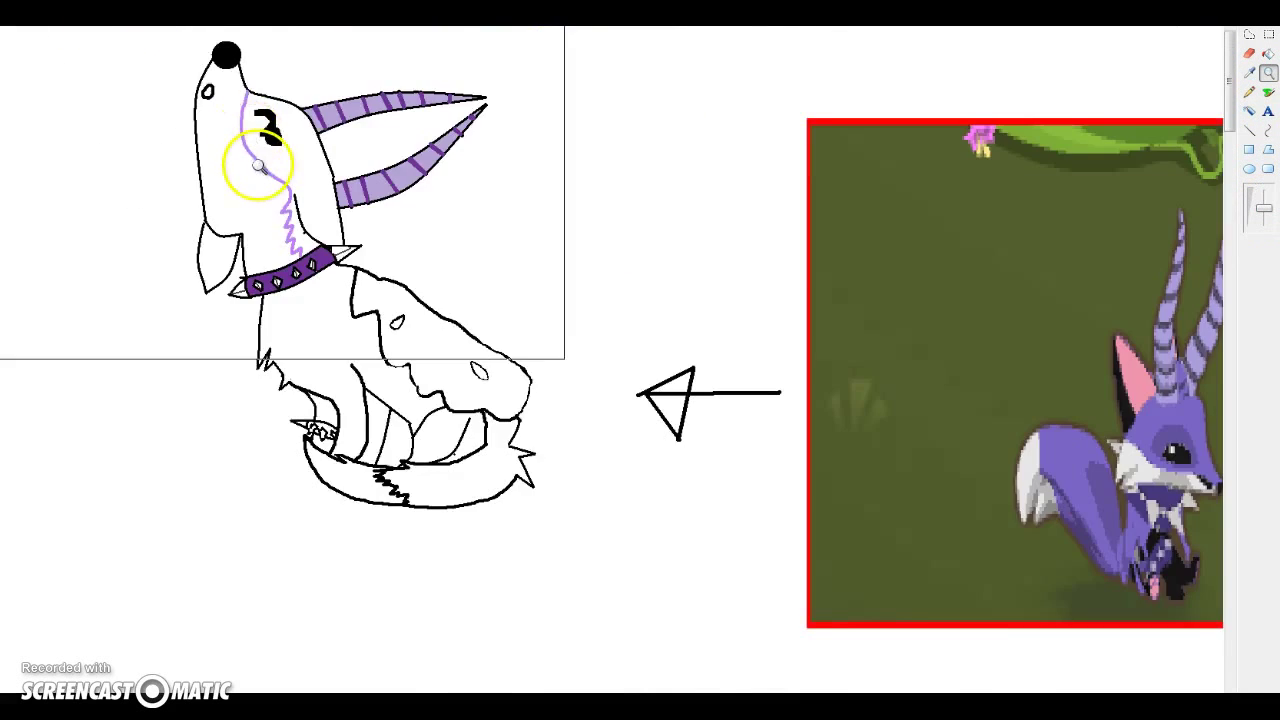
click(295, 192)
scroll(545, 283, up, 1)
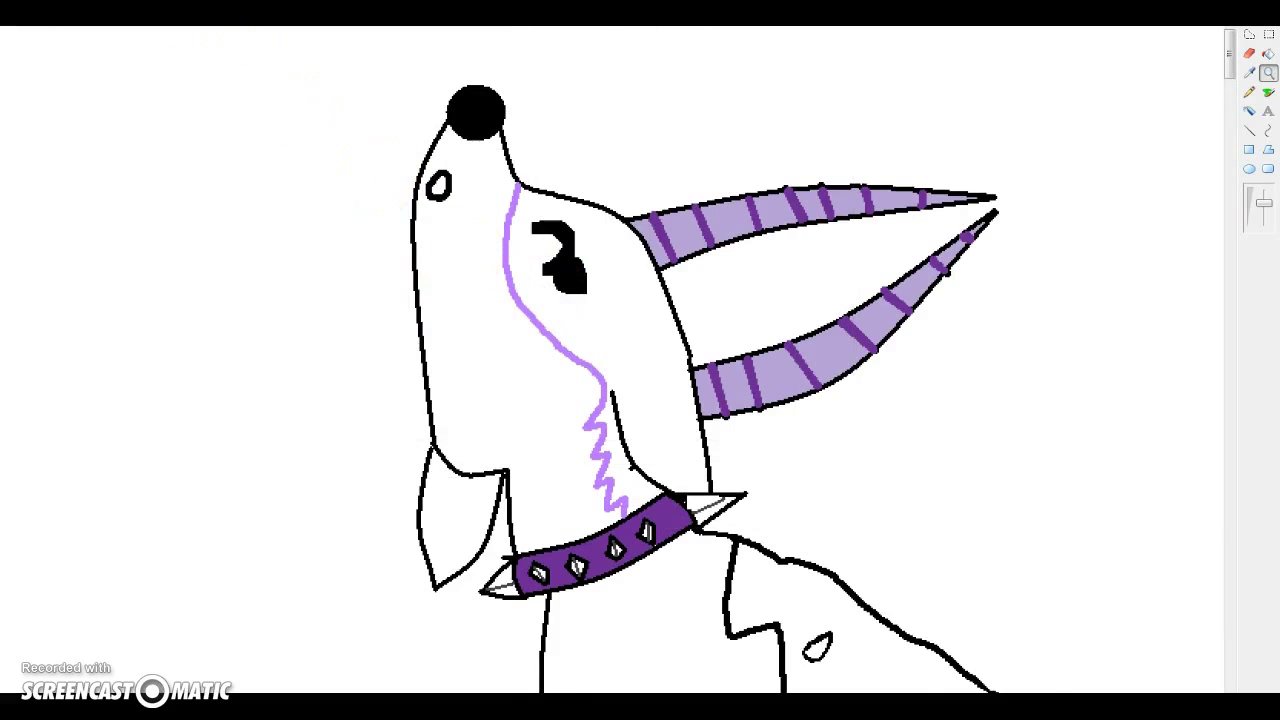
click(1268, 72)
click(524, 279)
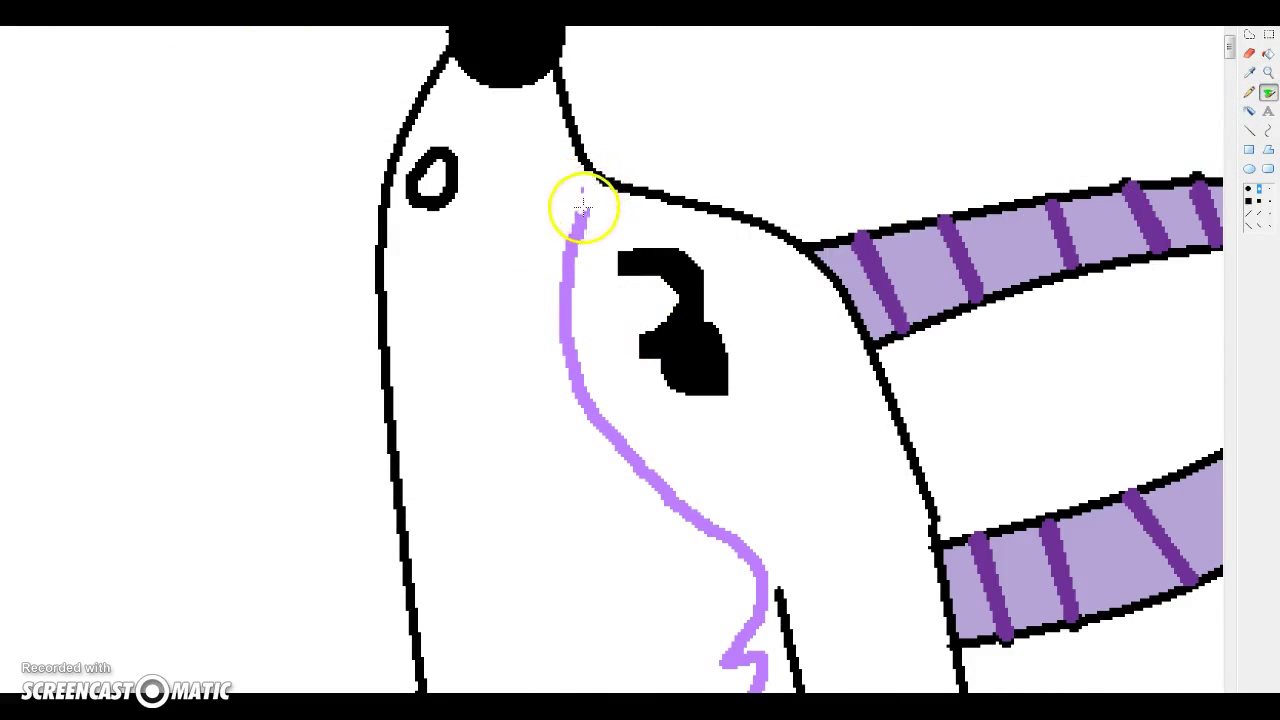
mouse_move(580, 240)
mouse_down()
mouse_move(566, 371)
mouse_move(640, 474)
mouse_up()
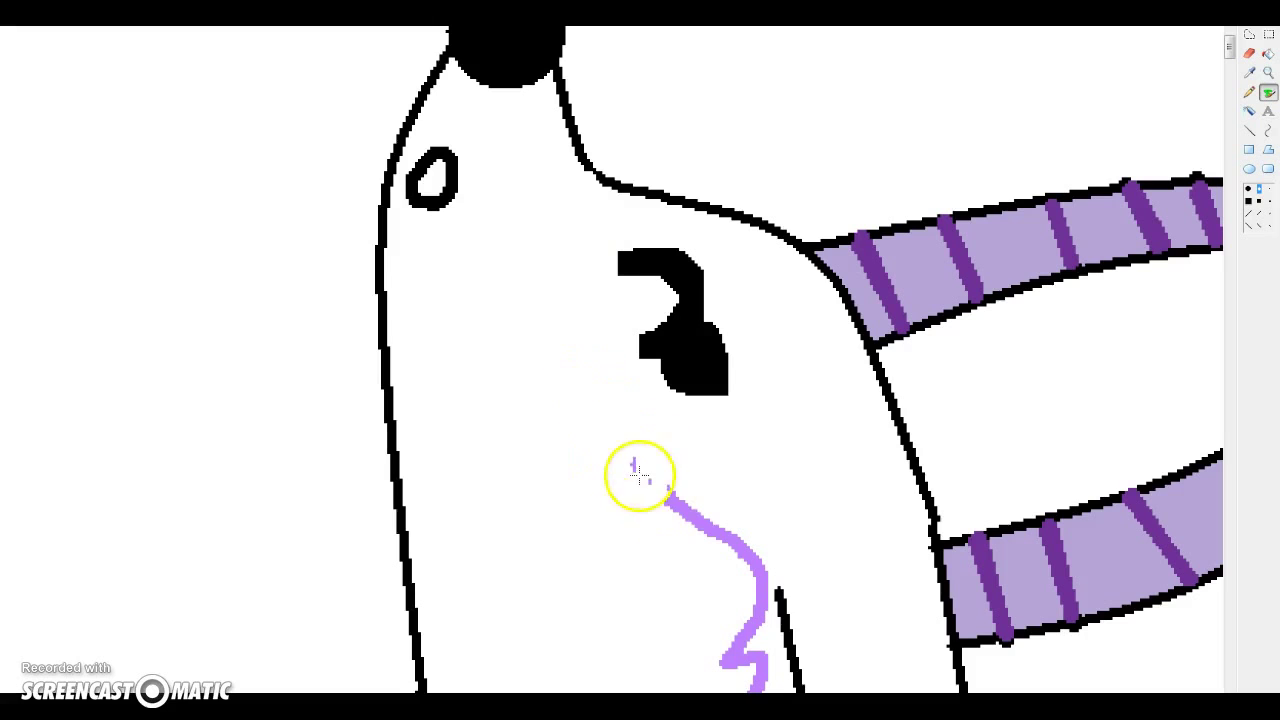
drag(678, 513, 733, 543)
scroll(754, 529, down, 3)
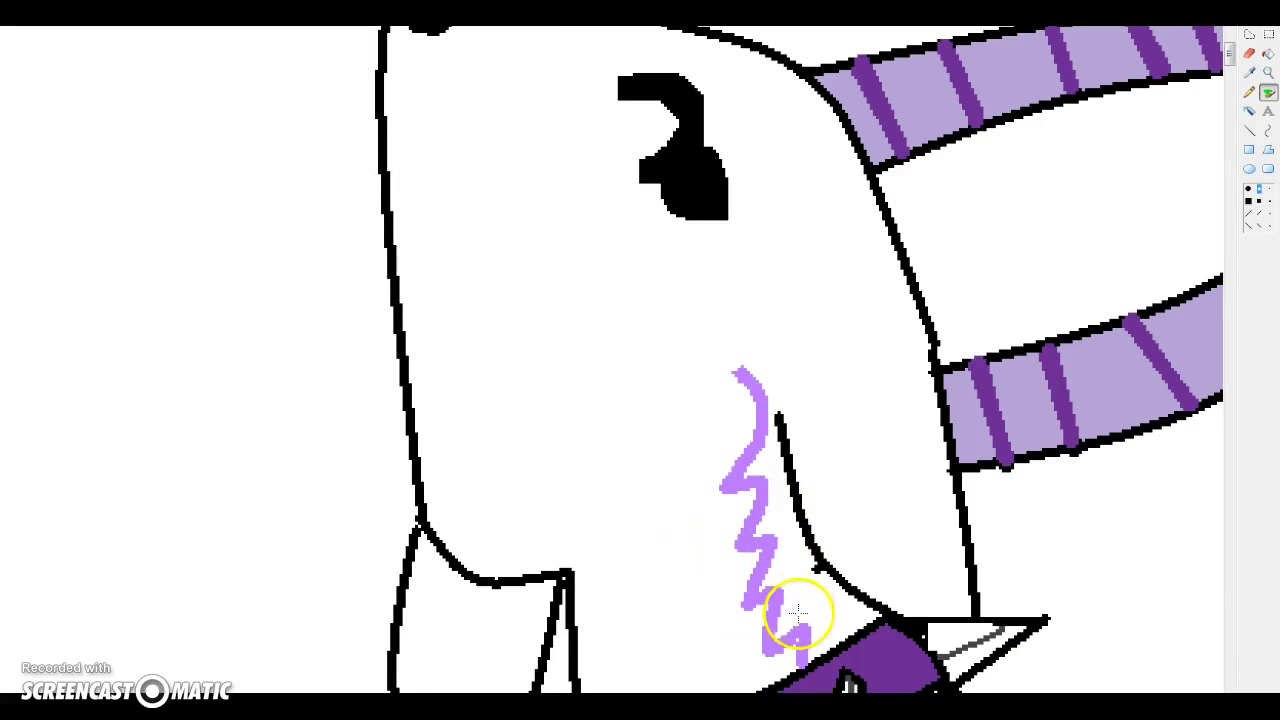
mouse_move(810, 628)
mouse_down()
mouse_move(763, 658)
mouse_move(761, 576)
mouse_move(738, 605)
mouse_move(765, 551)
mouse_move(745, 542)
mouse_move(745, 515)
mouse_move(769, 481)
mouse_move(754, 526)
mouse_move(747, 463)
mouse_move(721, 485)
mouse_move(752, 444)
mouse_move(735, 352)
mouse_move(762, 451)
mouse_move(729, 366)
mouse_up()
scroll(709, 414, up, 6)
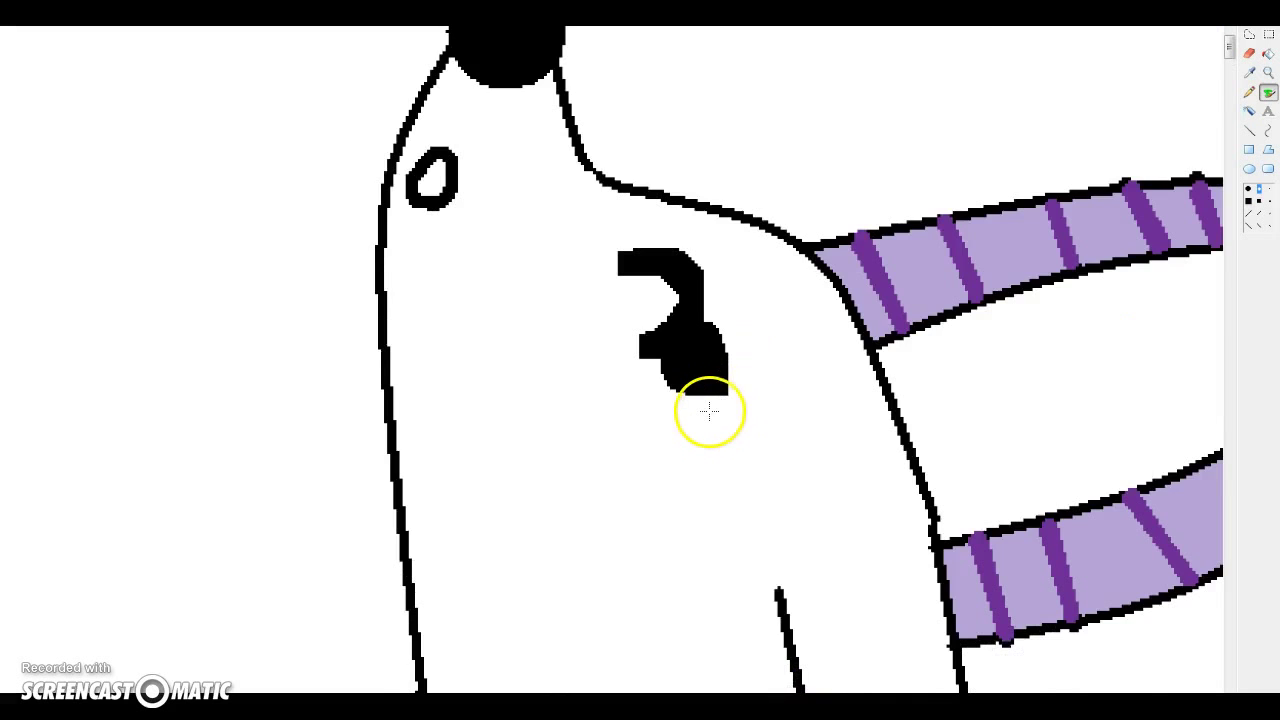
scroll(940, 300, down, 10)
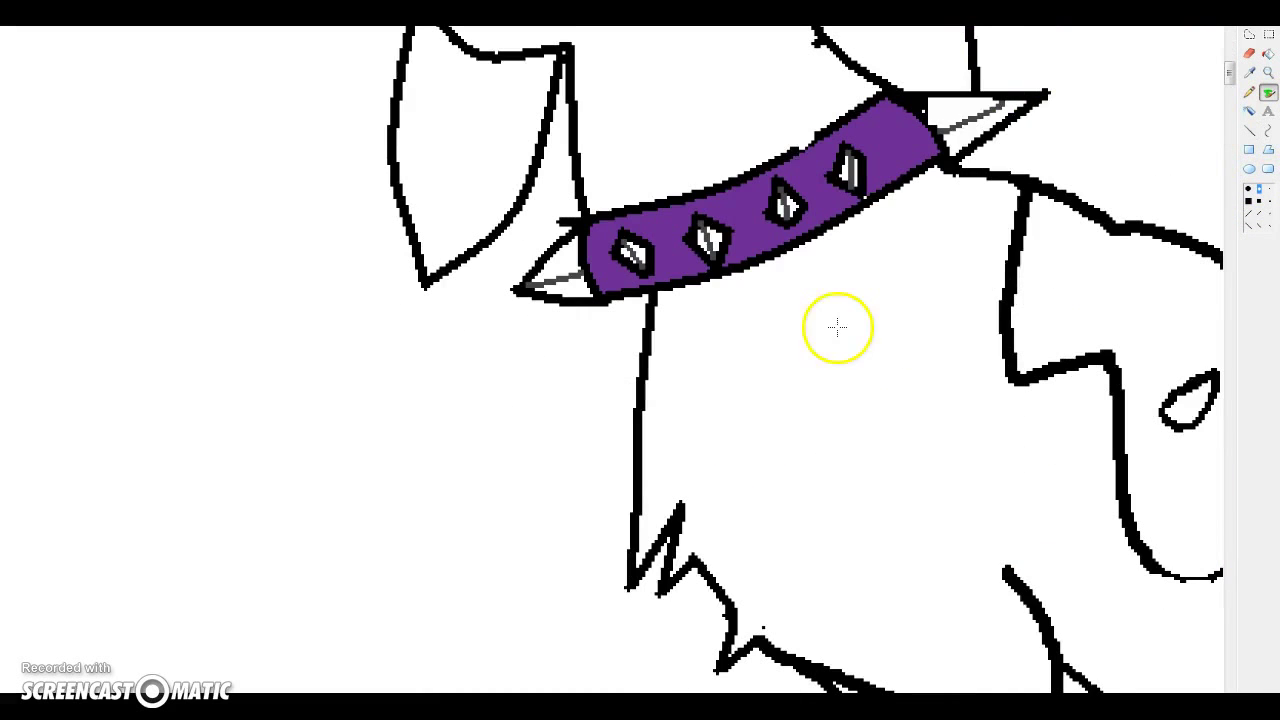
Fill the whole head between the nose and the collar with vivid purple
drag(1265, 198, 1265, 217)
click(385, 95)
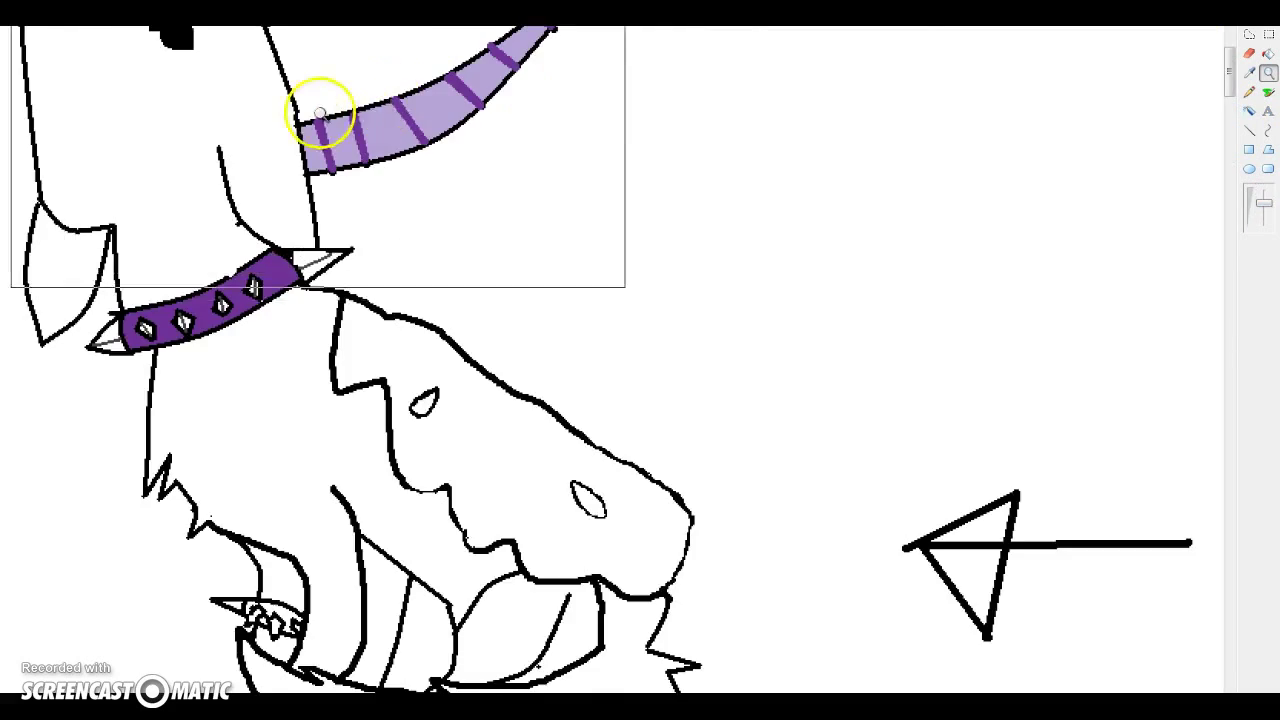
click(350, 226)
click(345, 205)
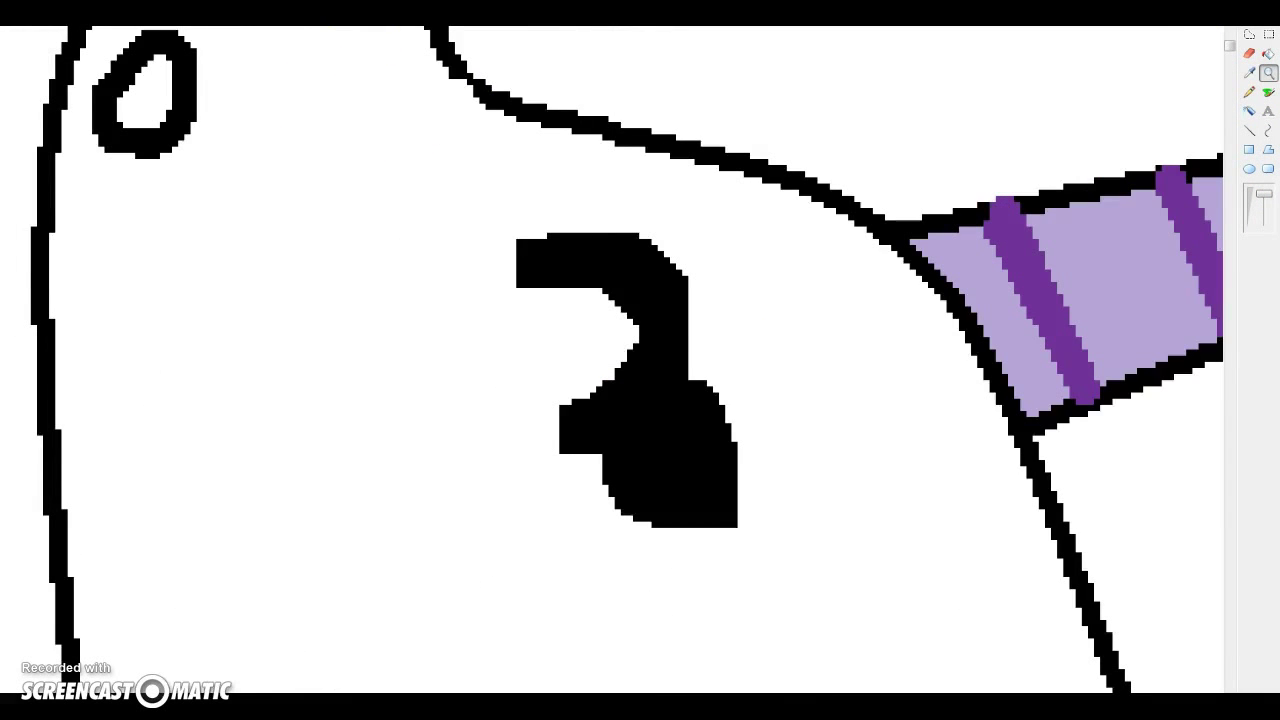
click(748, 343)
click(586, 458)
click(1267, 54)
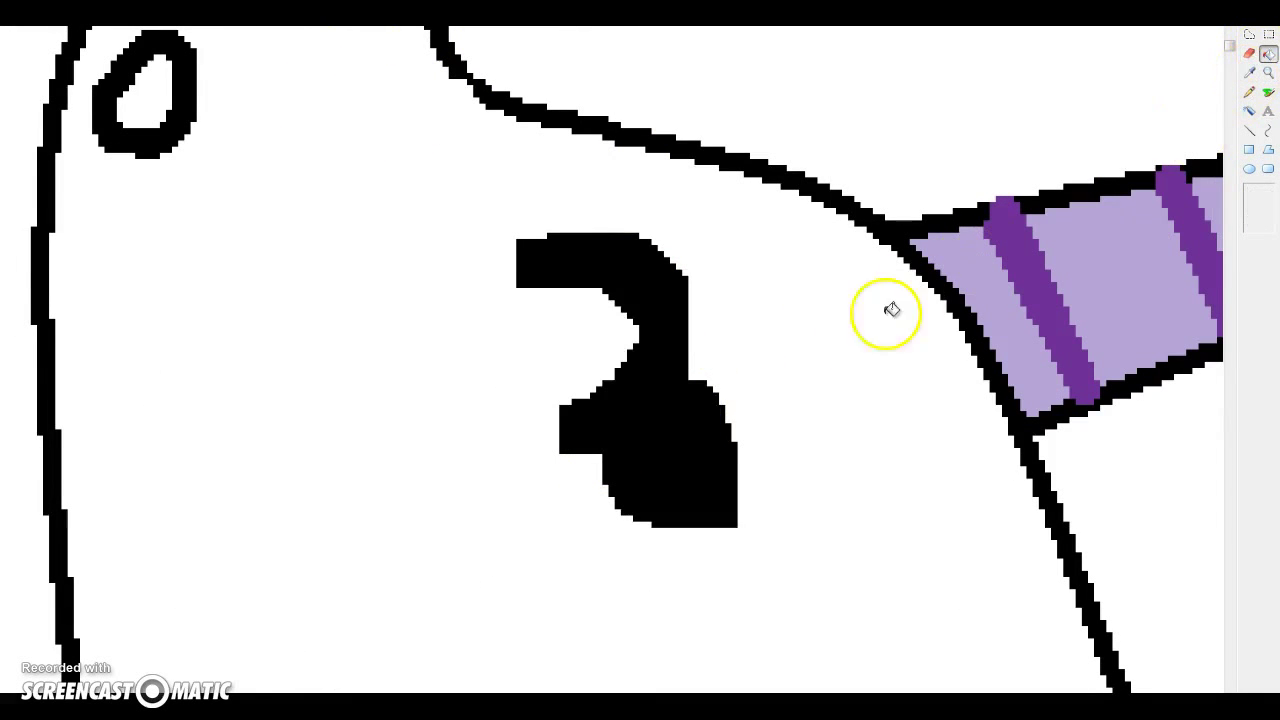
click(851, 340)
scroll(870, 350, down, 4)
scroll(894, 358, up, 10)
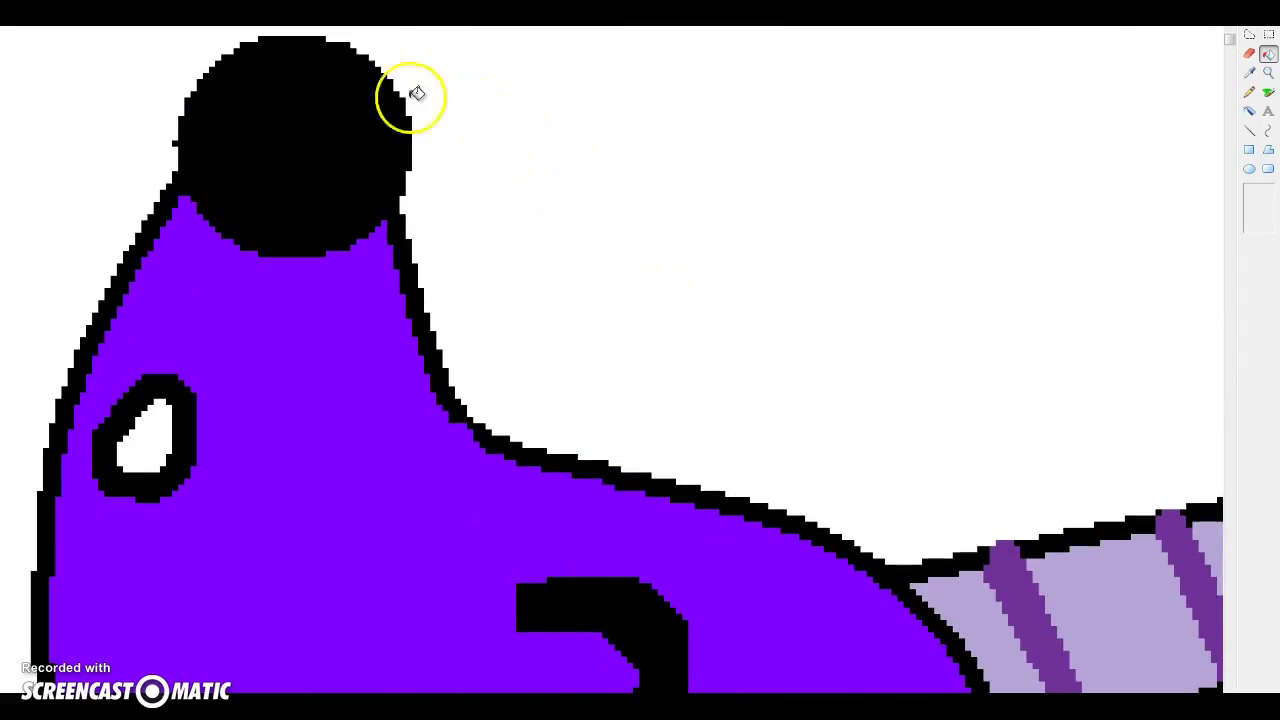
Draw a white dividing line down the purple face from the muzzle bridge, past the eye, with a zigzag fur edge down to the collar
click(1270, 95)
scroll(930, 352, down, 1)
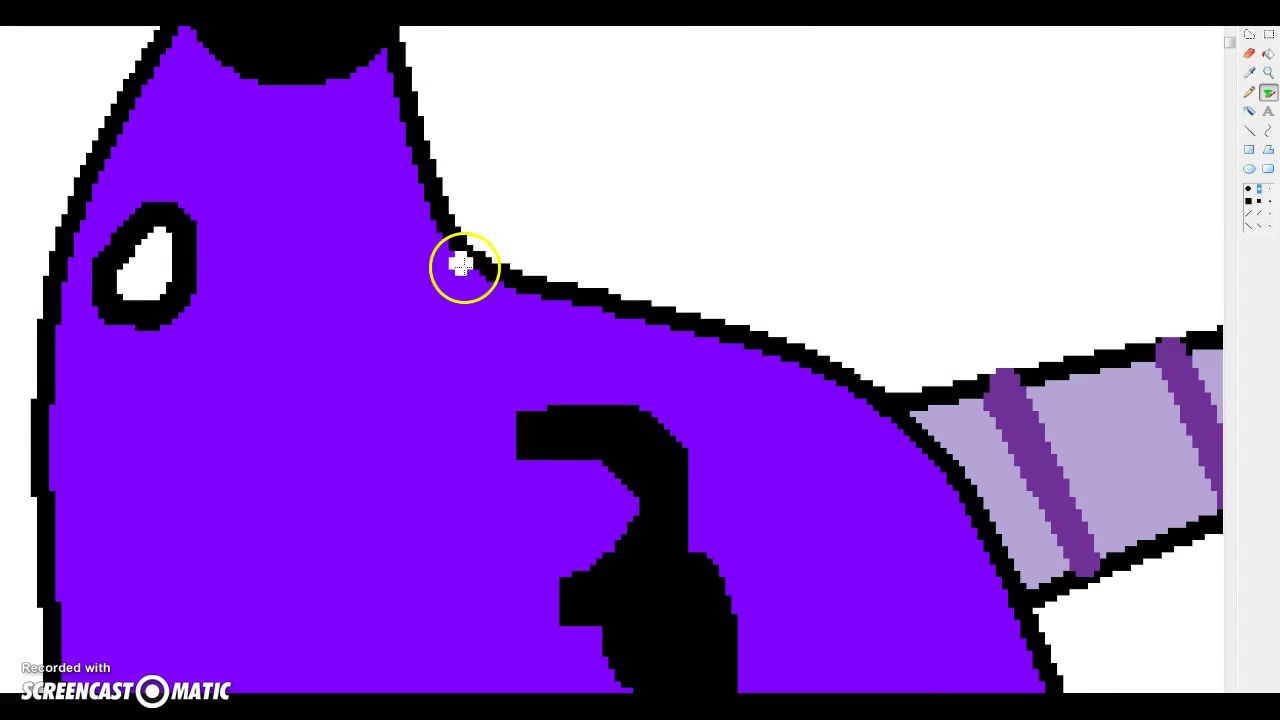
scroll(466, 268, down, 1)
mouse_move(426, 163)
mouse_down()
mouse_move(427, 437)
mouse_move(477, 540)
mouse_up()
scroll(500, 523, down, 2)
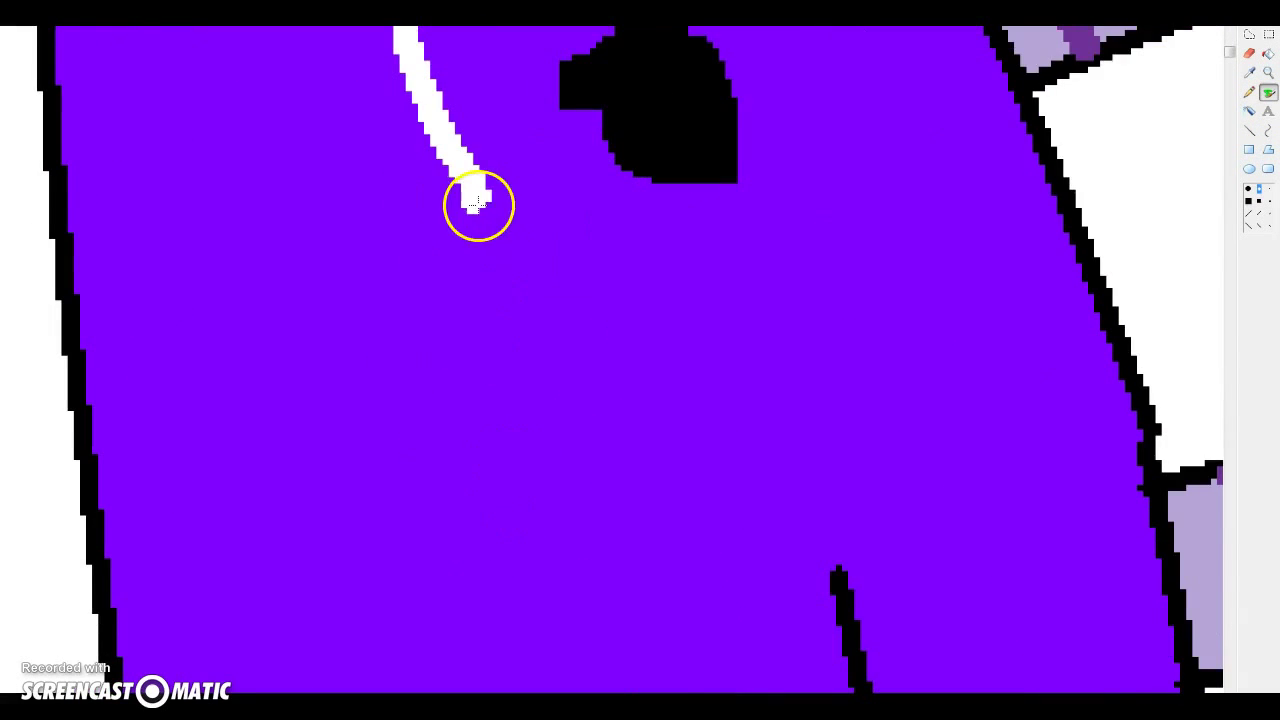
drag(477, 206, 640, 566)
scroll(654, 569, down, 2)
mouse_move(646, 233)
mouse_down()
mouse_move(688, 290)
mouse_move(700, 409)
mouse_move(820, 609)
mouse_up()
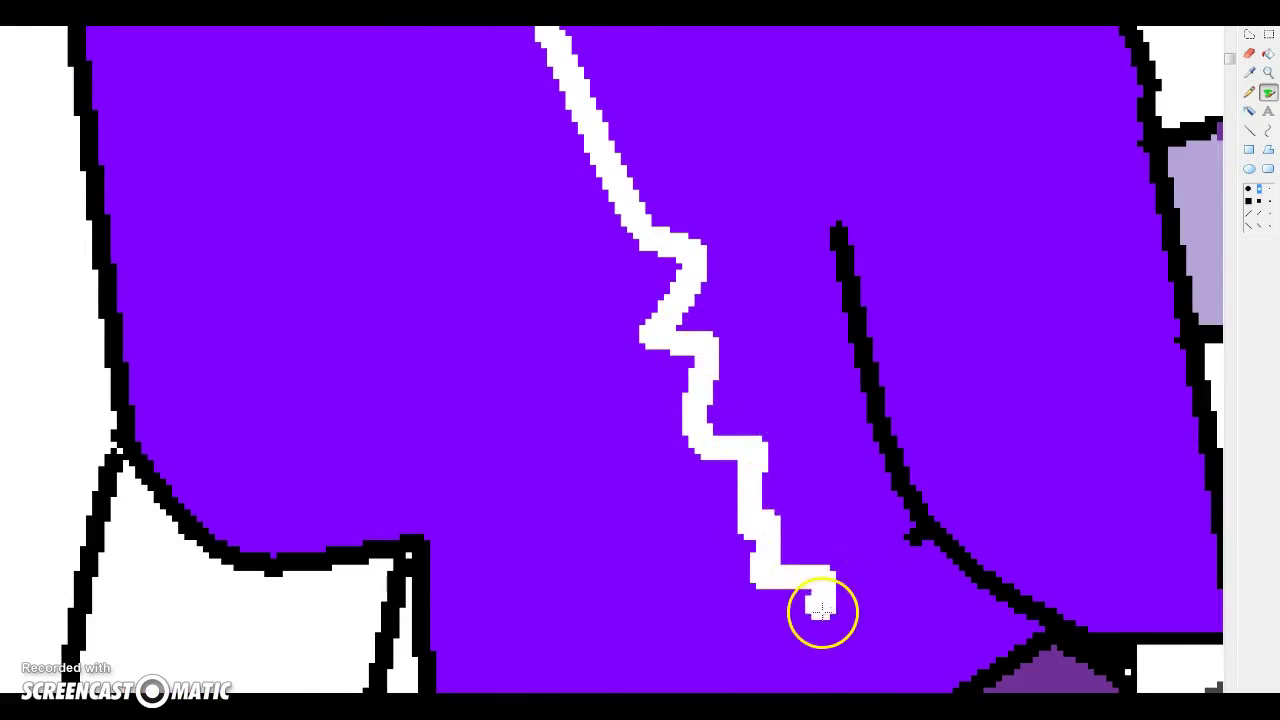
scroll(820, 609, down, 3)
drag(823, 463, 884, 576)
Fill the muzzle, cheek and throat on the nose side of the dividing line with white
click(1265, 55)
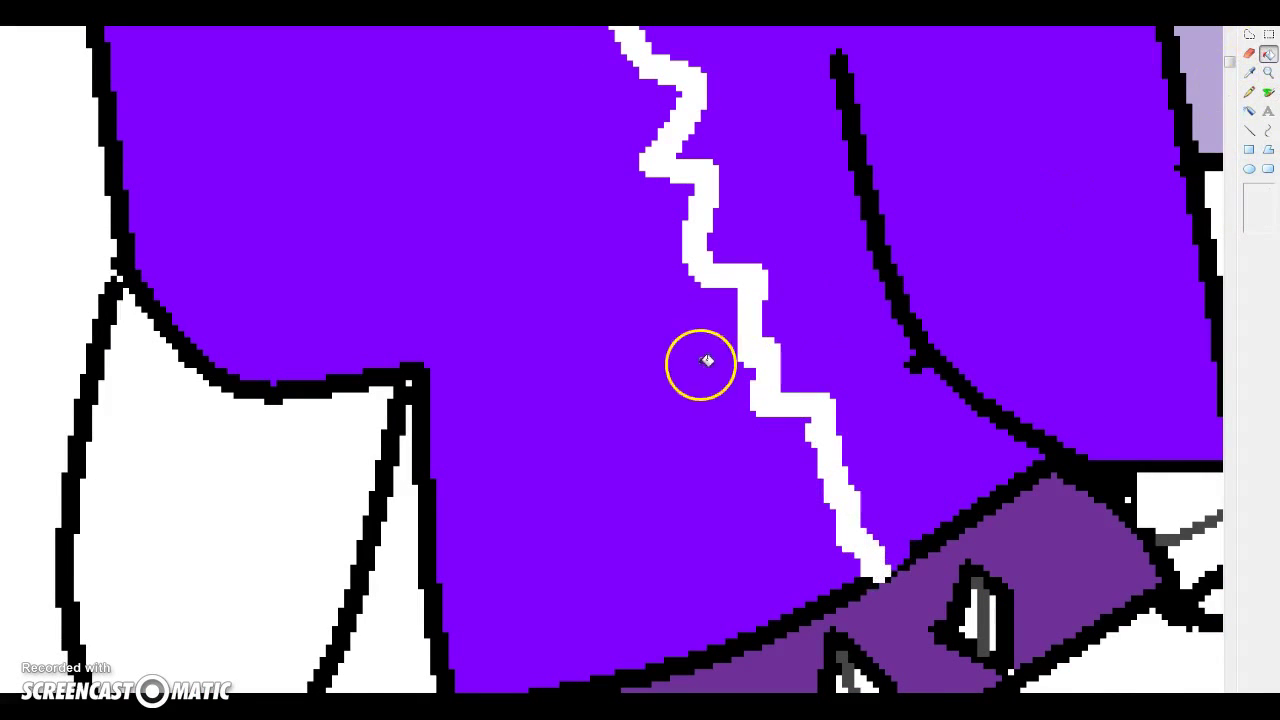
click(707, 361)
scroll(742, 358, up, 6)
scroll(750, 381, down, 9)
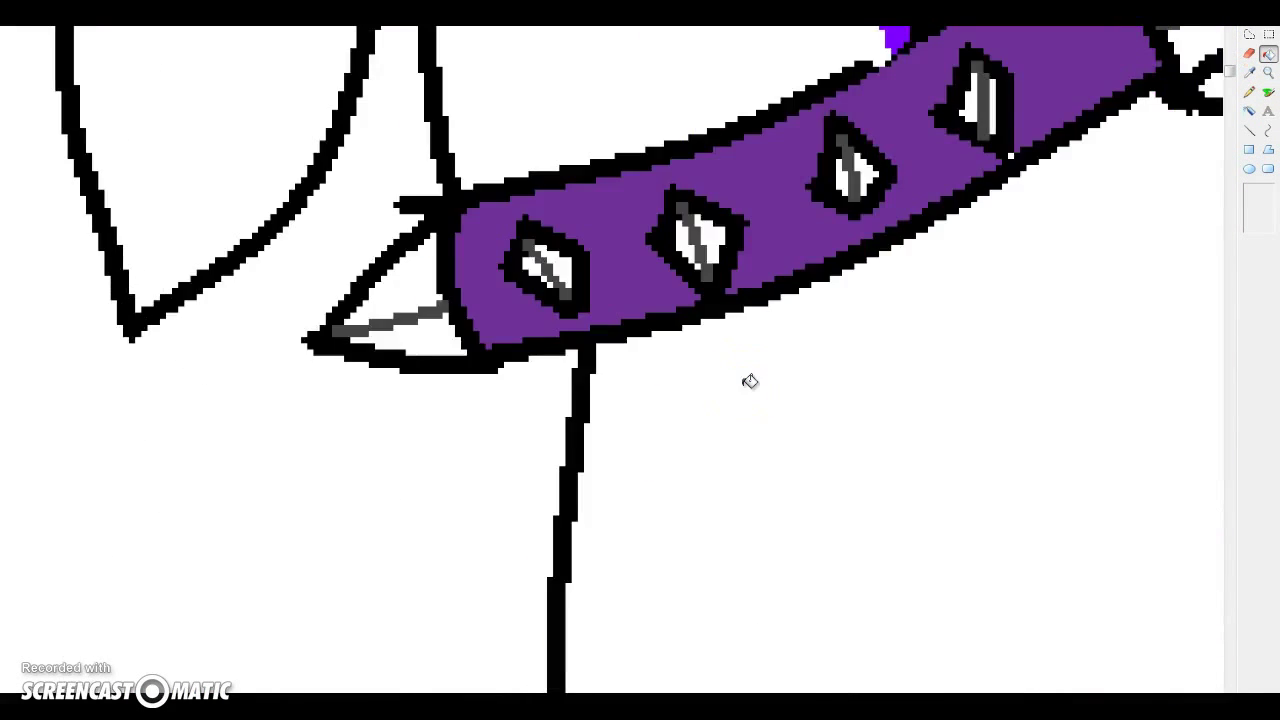
scroll(752, 390, up, 7)
scroll(754, 394, down, 8)
scroll(892, 546, up, 6)
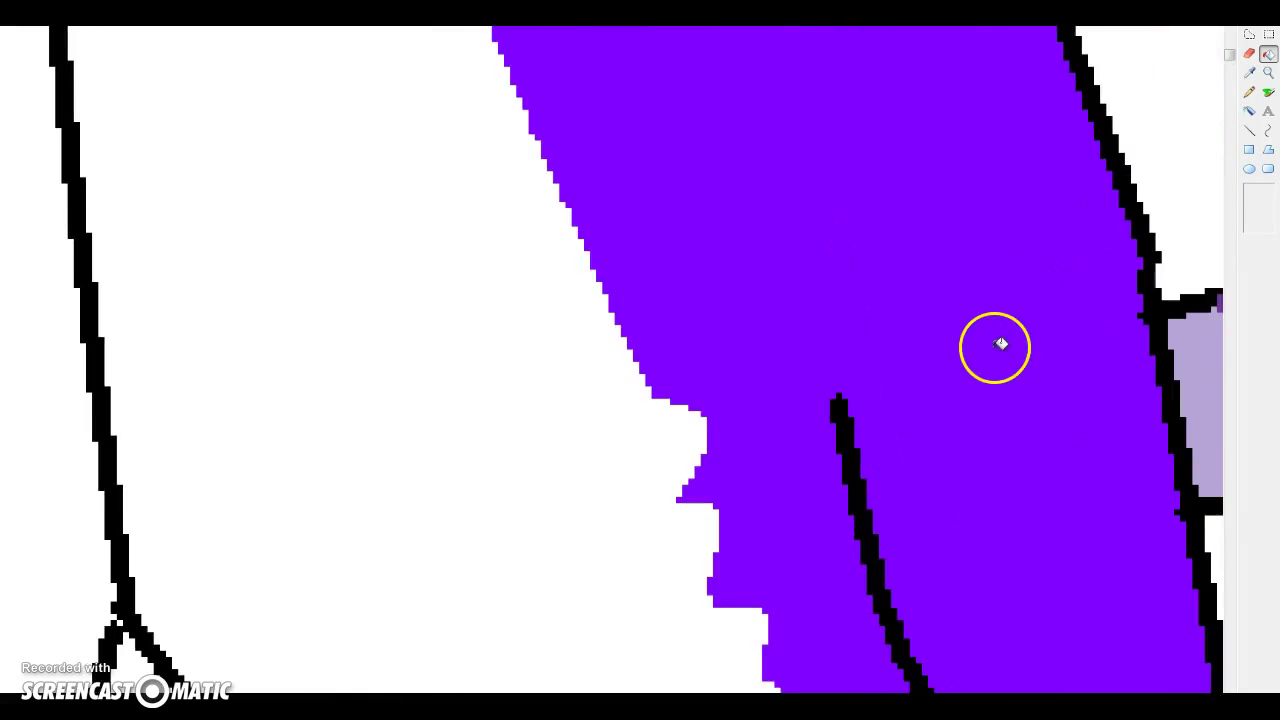
scroll(563, 291, up, 8)
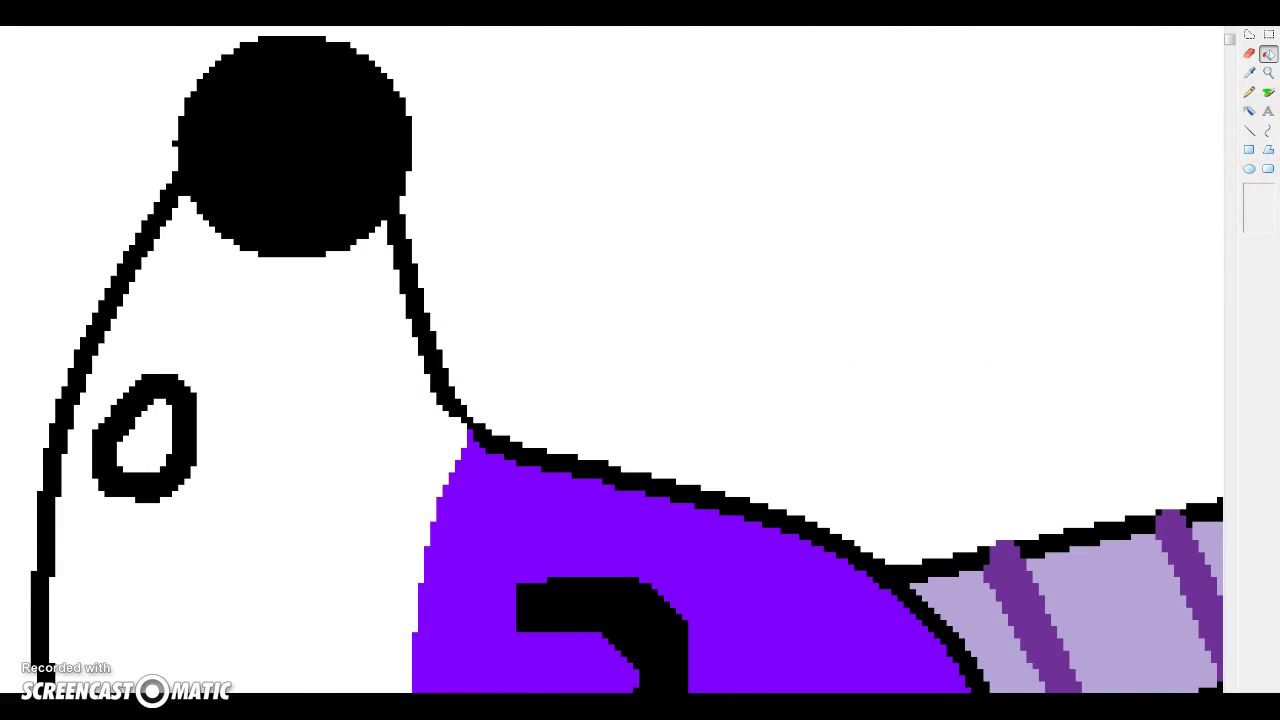
scroll(627, 360, down, 6)
Mix a lighter purple and fill the jagged-edged patch on the fox's back, leaving its two small spots white
click(1267, 205)
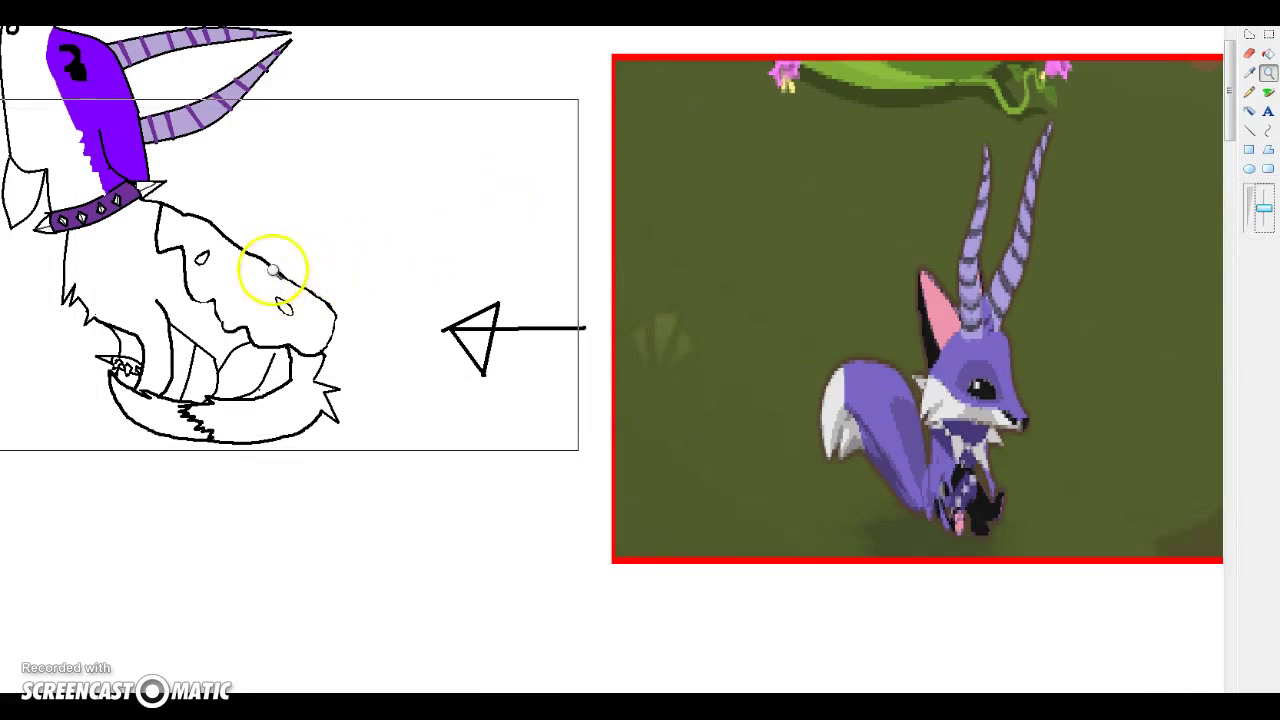
click(246, 290)
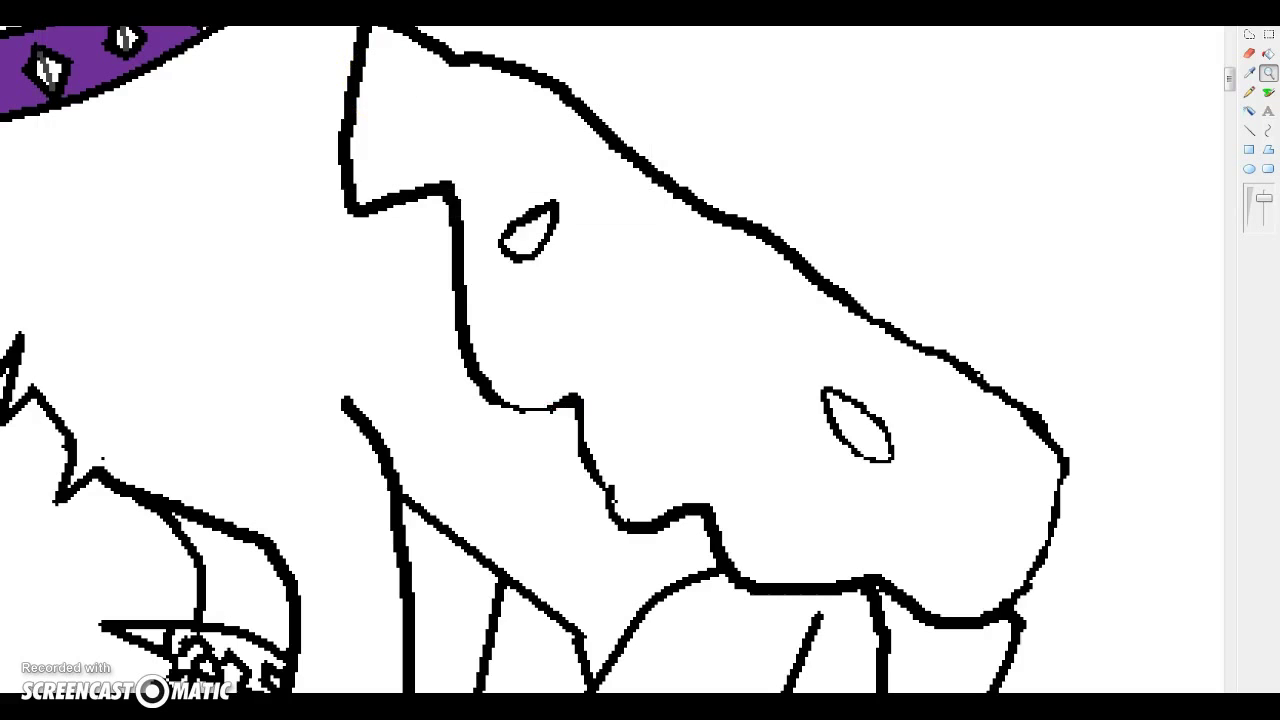
click(640, 438)
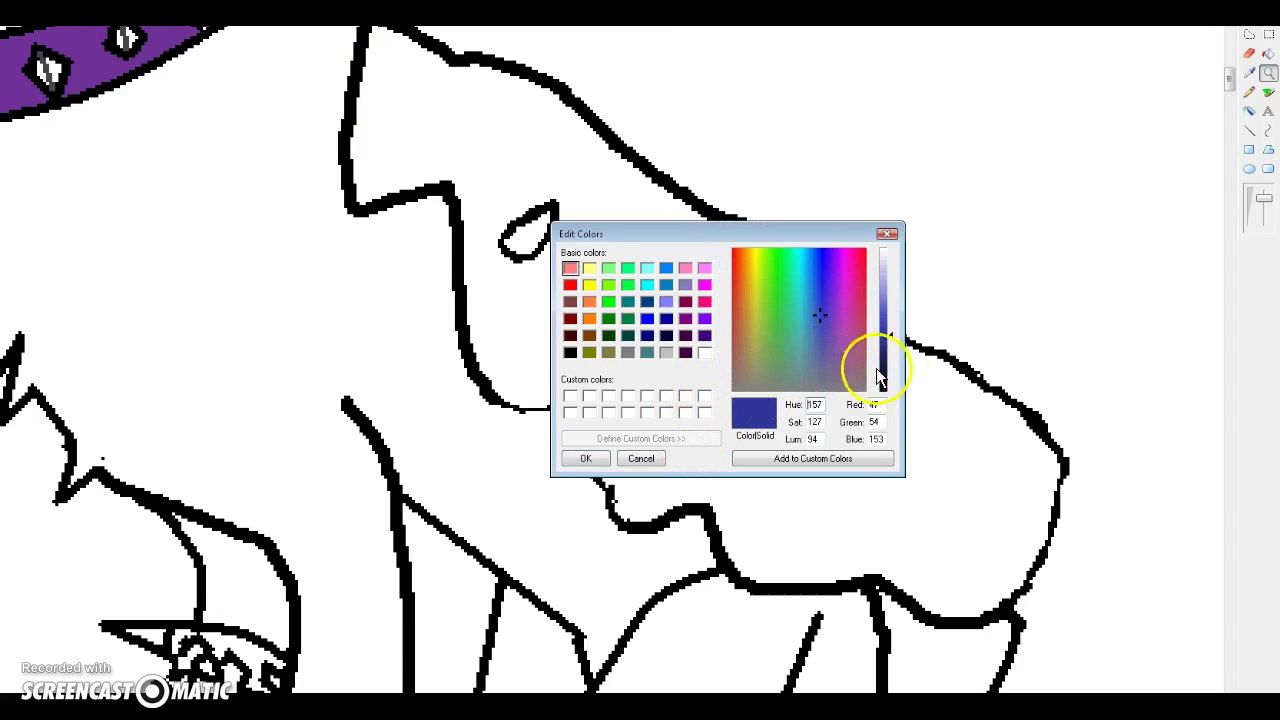
click(831, 306)
drag(890, 334, 892, 297)
click(586, 458)
click(1268, 54)
click(735, 320)
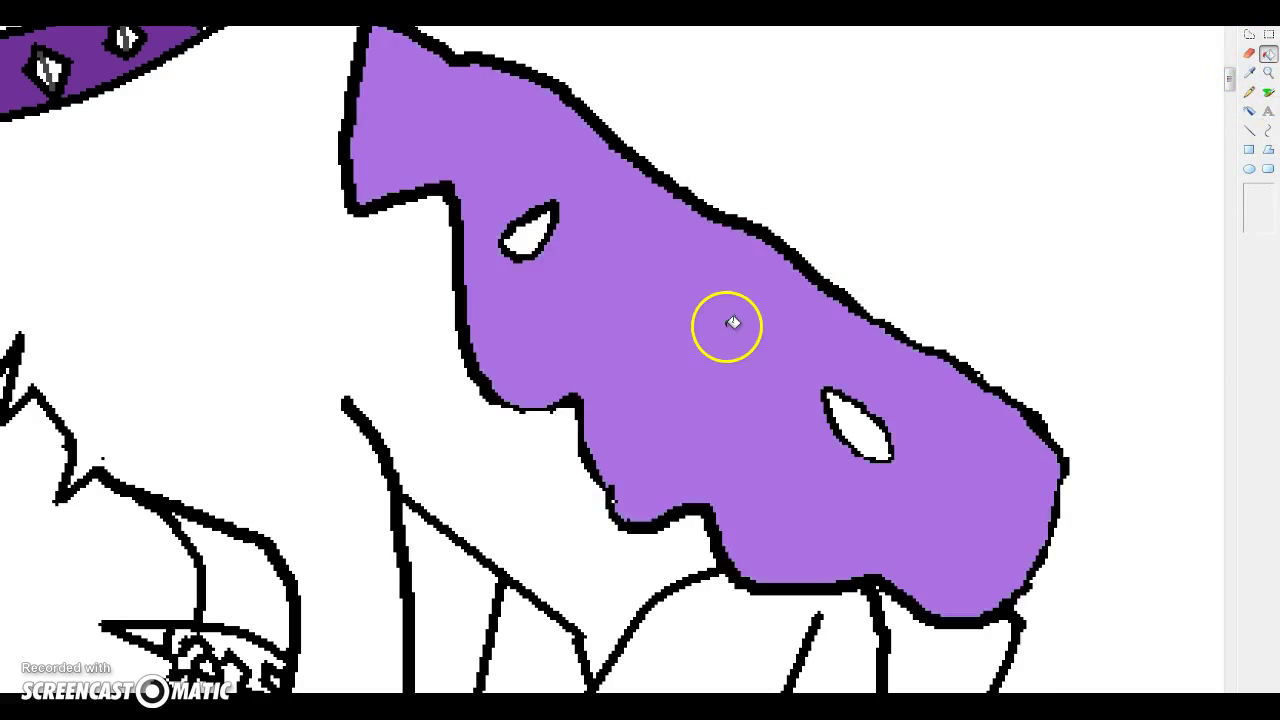
Fill the tail from its base to the jagged tip edge with the head's vivid purple
scroll(172, 370, up, 3)
scroll(755, 590, up, 2)
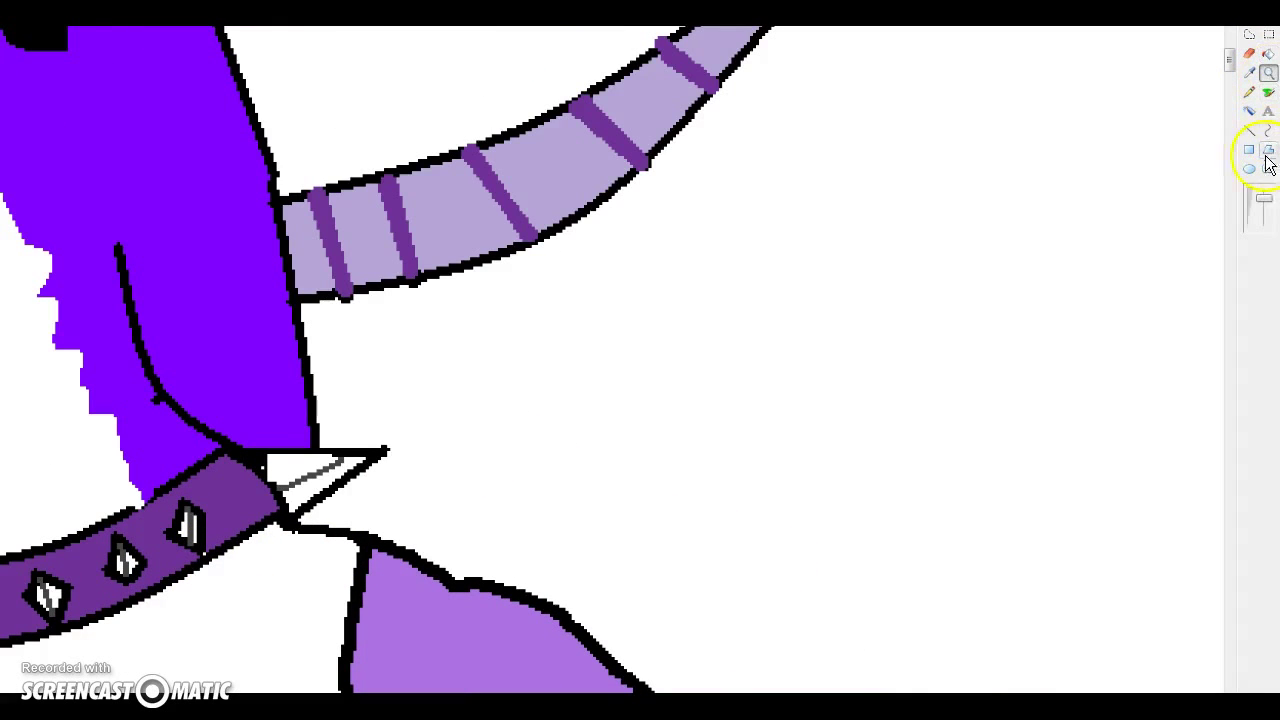
click(1262, 200)
click(186, 263)
click(1268, 92)
click(1266, 208)
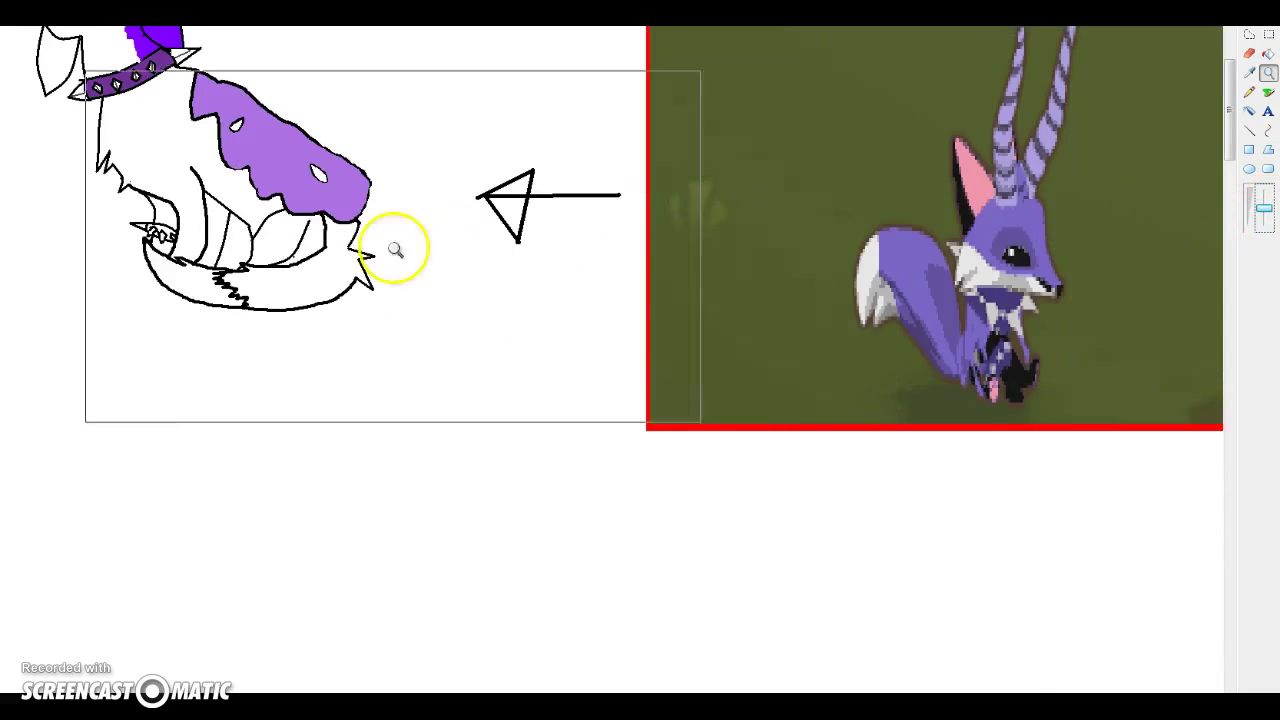
click(394, 249)
click(1268, 53)
click(785, 495)
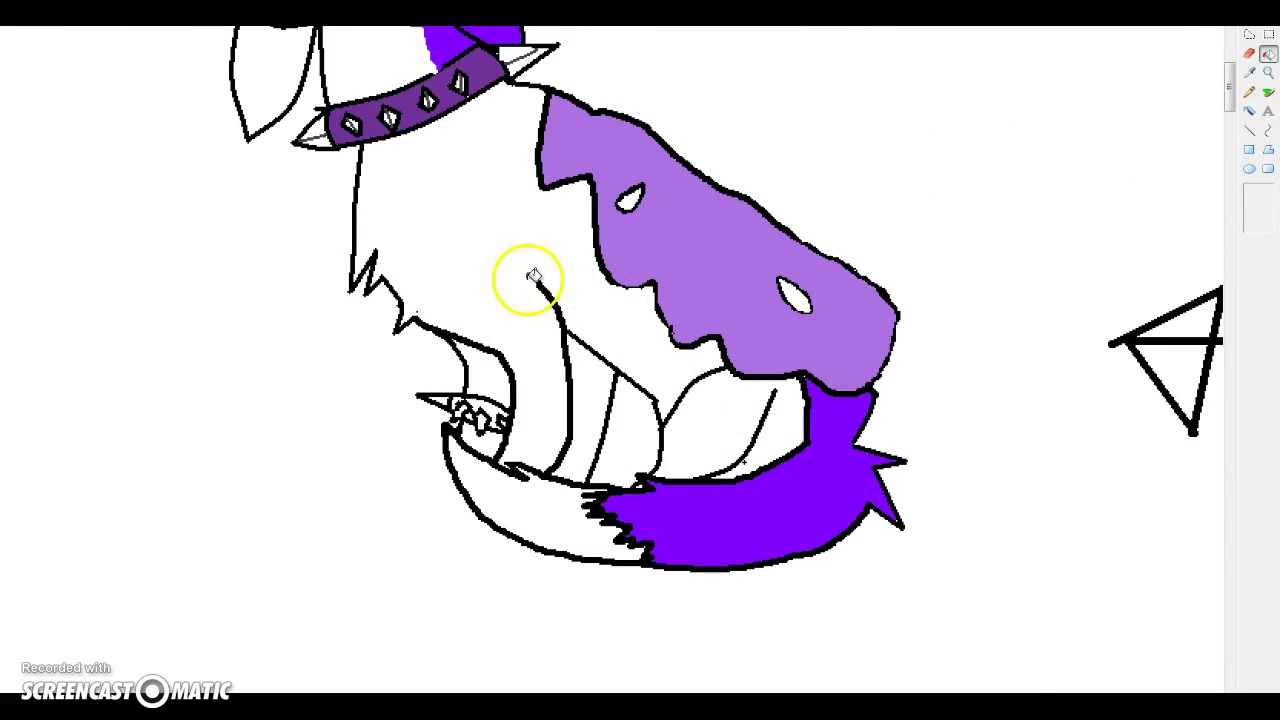
Fill the chest and body, the leg section beside the white belly area, and the far front leg with vivid purple
click(495, 258)
click(643, 443)
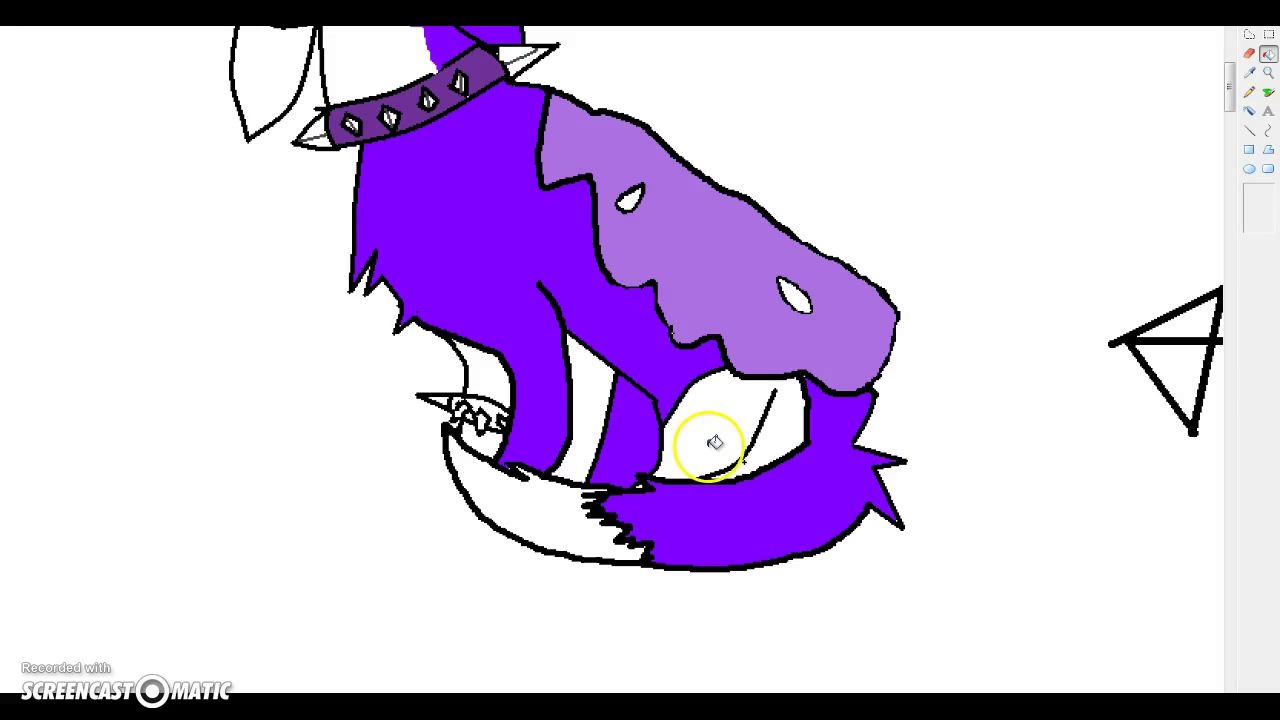
click(506, 404)
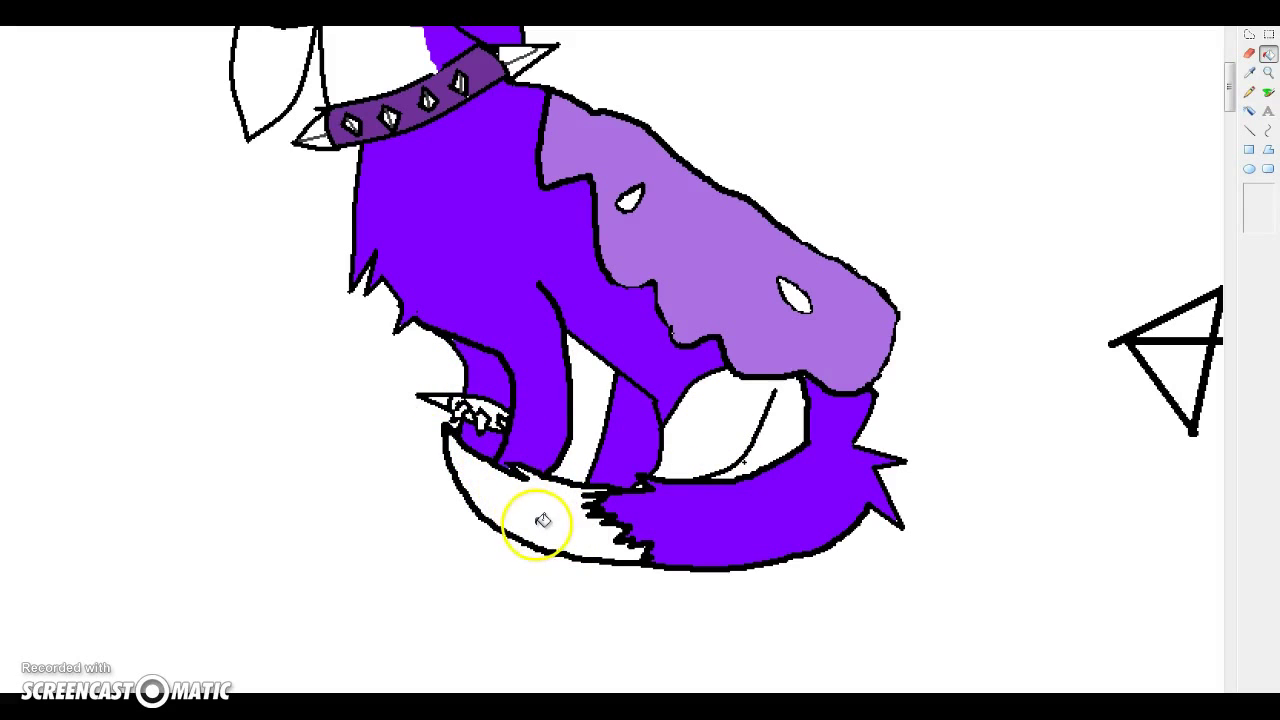
Fill the pointed ear hanging beside the collar's left spike with vivid purple
scroll(420, 177, up, 5)
click(288, 415)
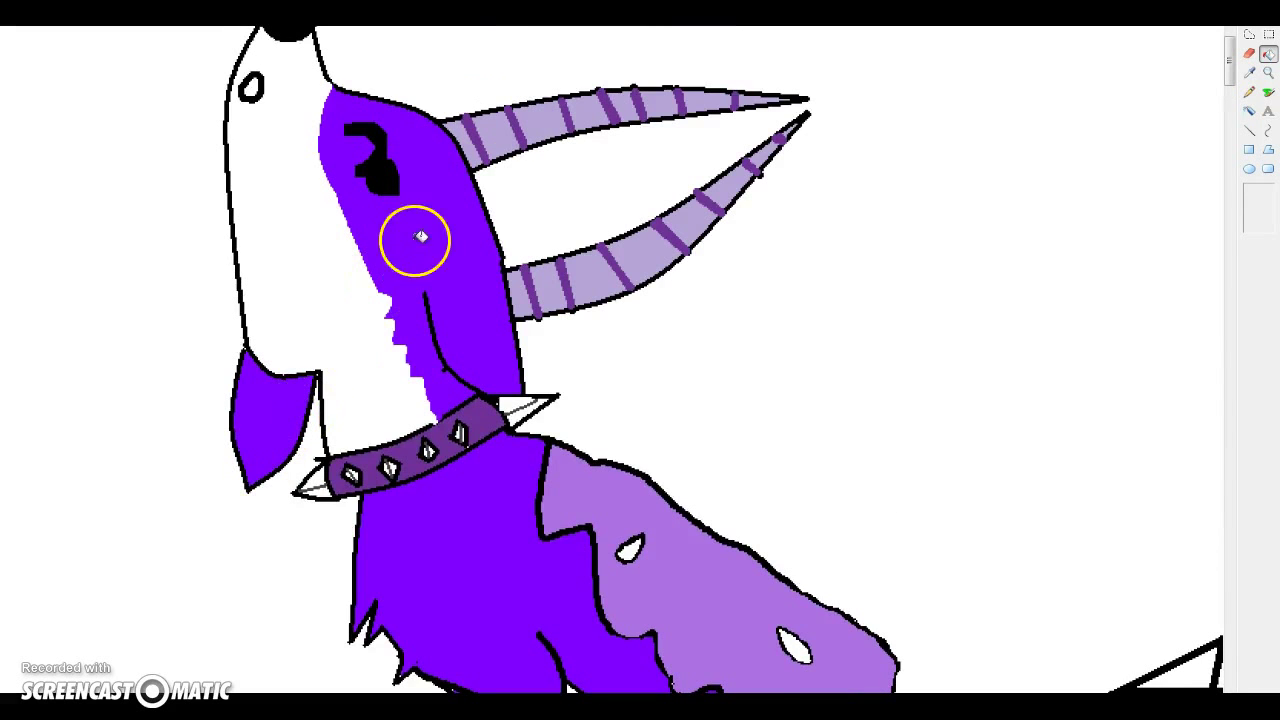
scroll(694, 363, down, 5)
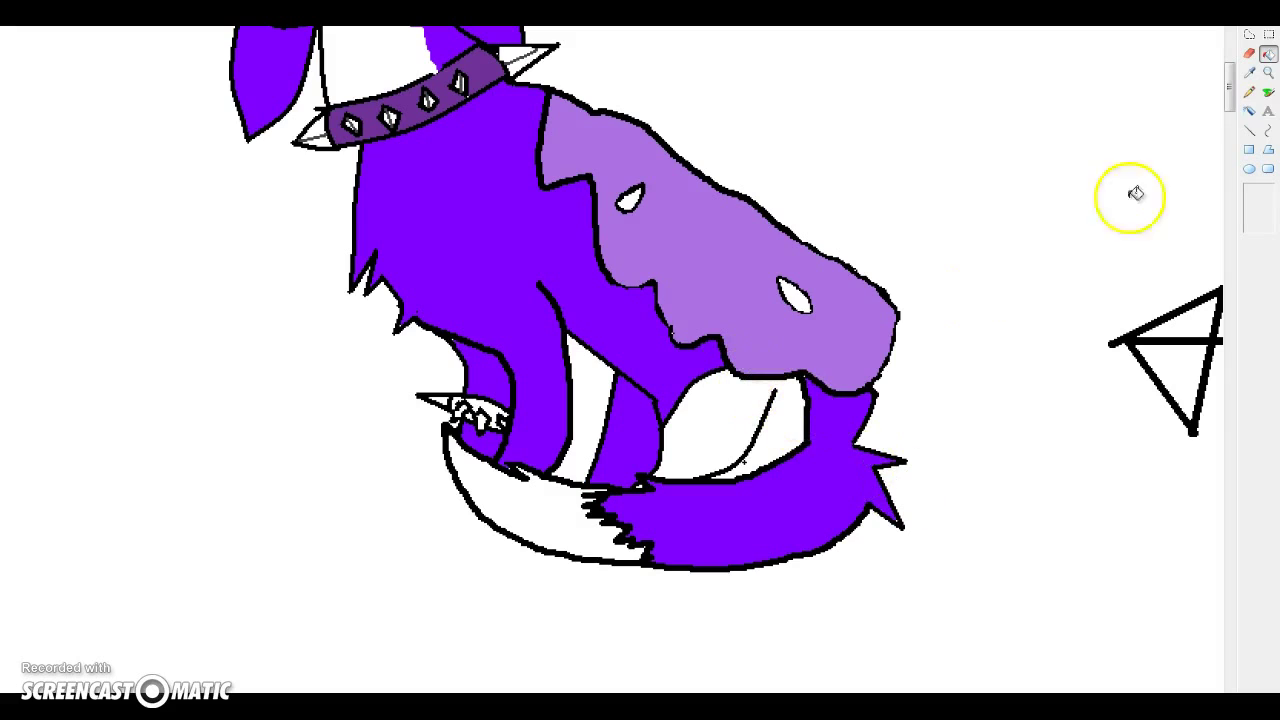
Extend the haunch outline up to the back patch with the black brush and fill the haunch with vivid purple
click(1269, 91)
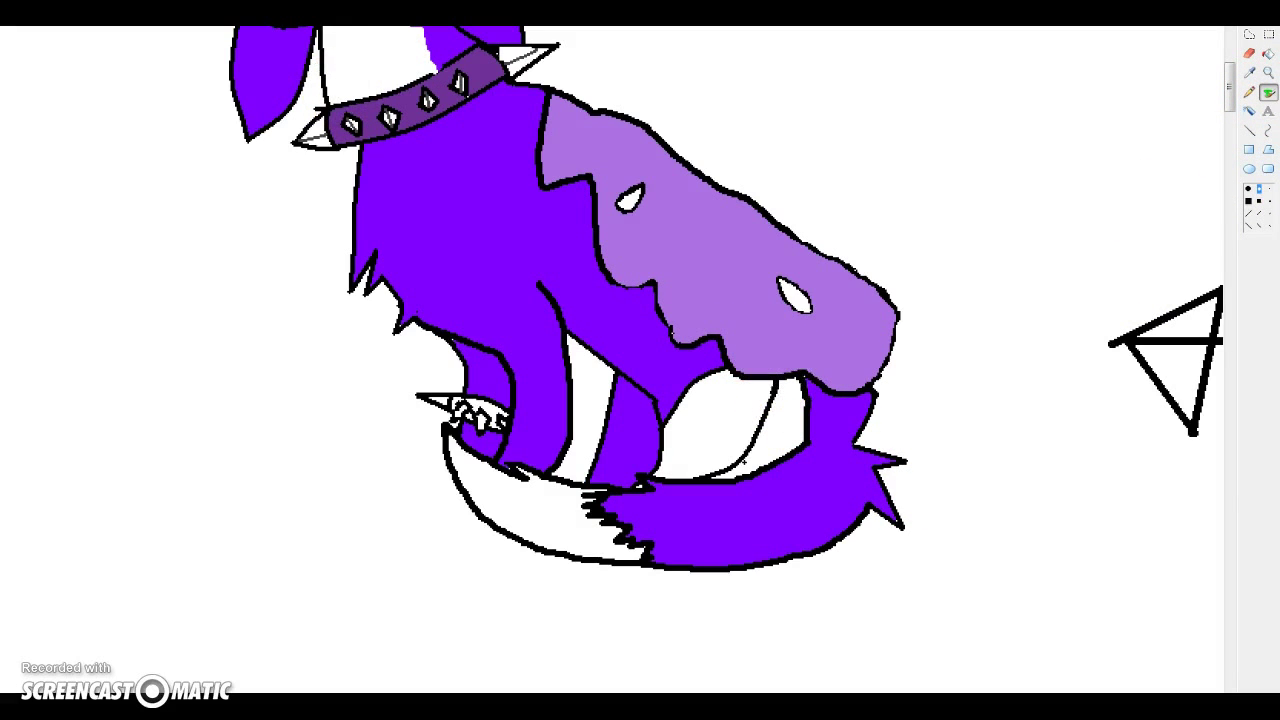
click(732, 406)
scroll(857, 406, up, 5)
scroll(759, 496, down, 5)
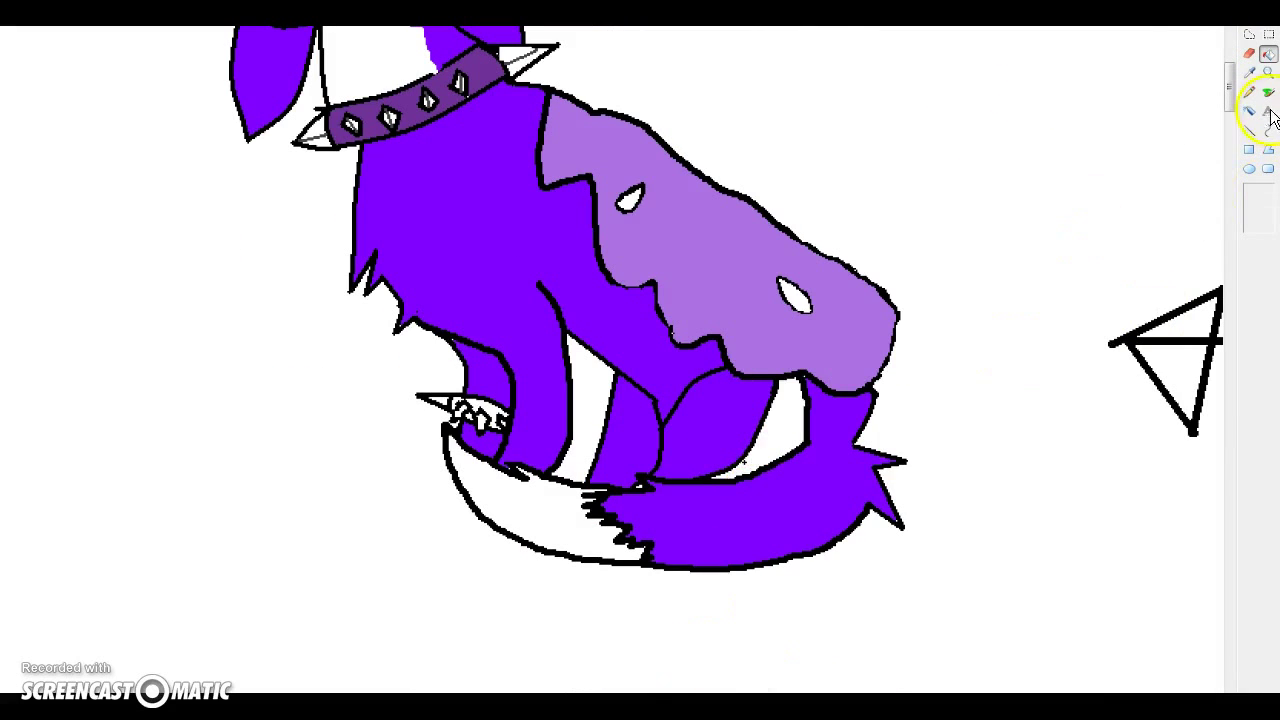
Draw black dividing lines across the lower legs, jagged on the middle one, and fill the paws below them with black
click(1266, 208)
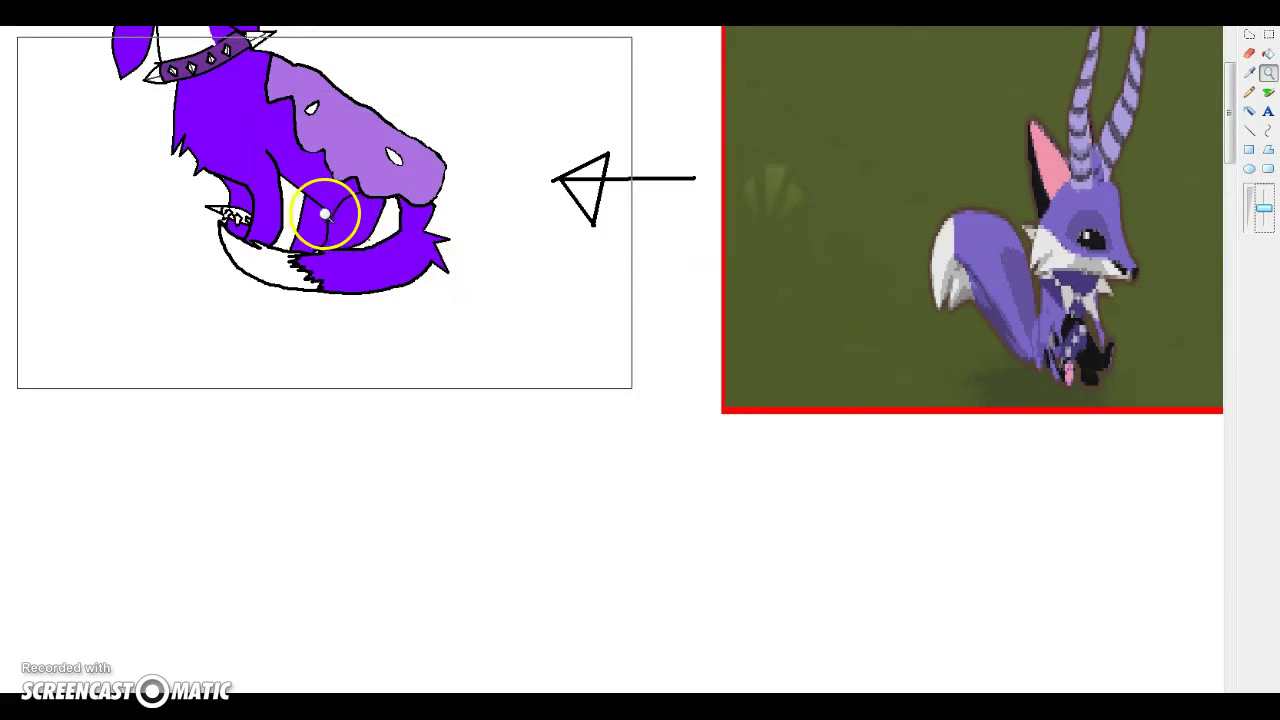
click(332, 208)
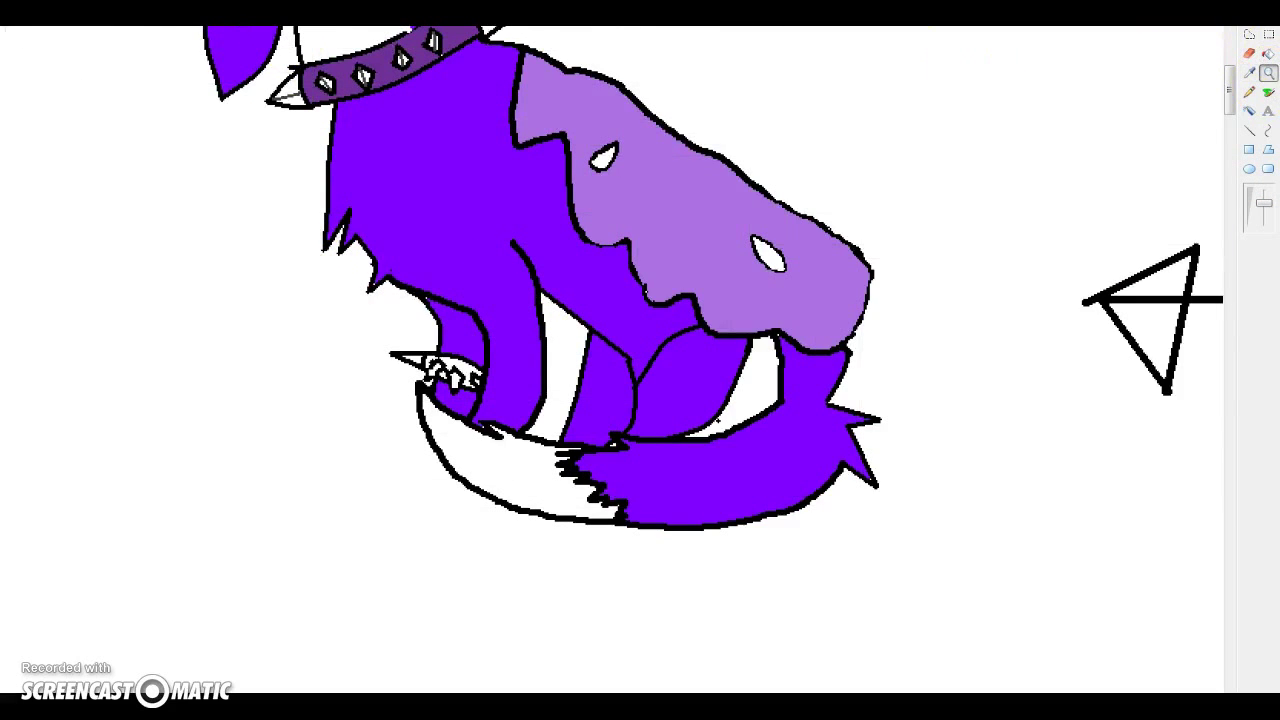
click(1268, 92)
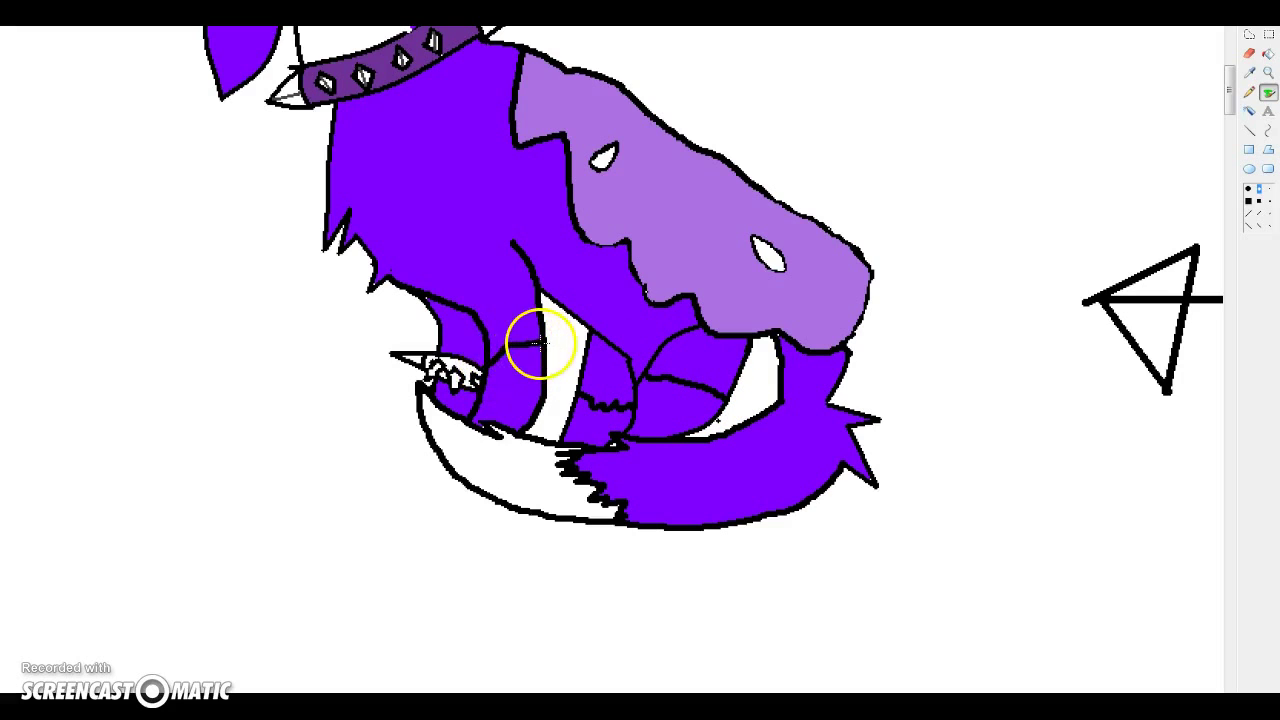
click(672, 418)
click(594, 429)
click(509, 394)
scroll(1080, 340, up, 3)
scroll(1080, 340, down, 3)
Draw a white zigzag across the chest from the collar to the front leg, and fill the chest and legs above the black paws with white
drag(1264, 203, 1264, 213)
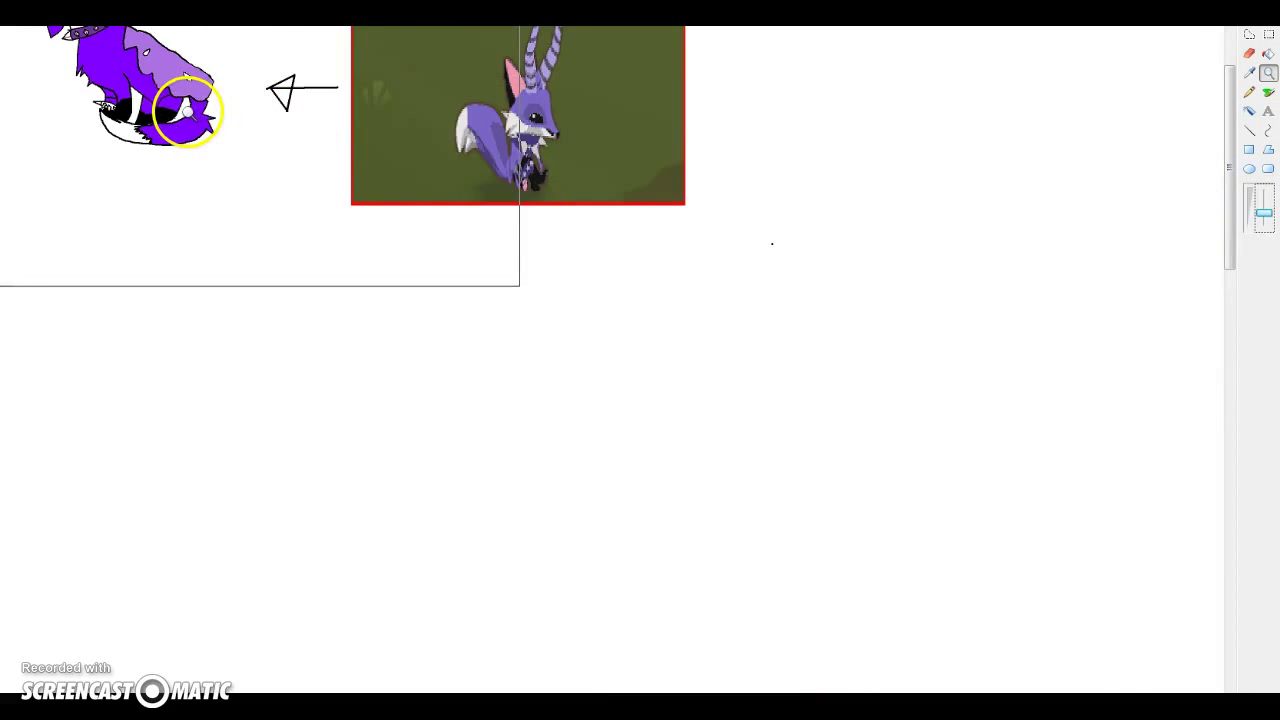
click(198, 115)
click(389, 233)
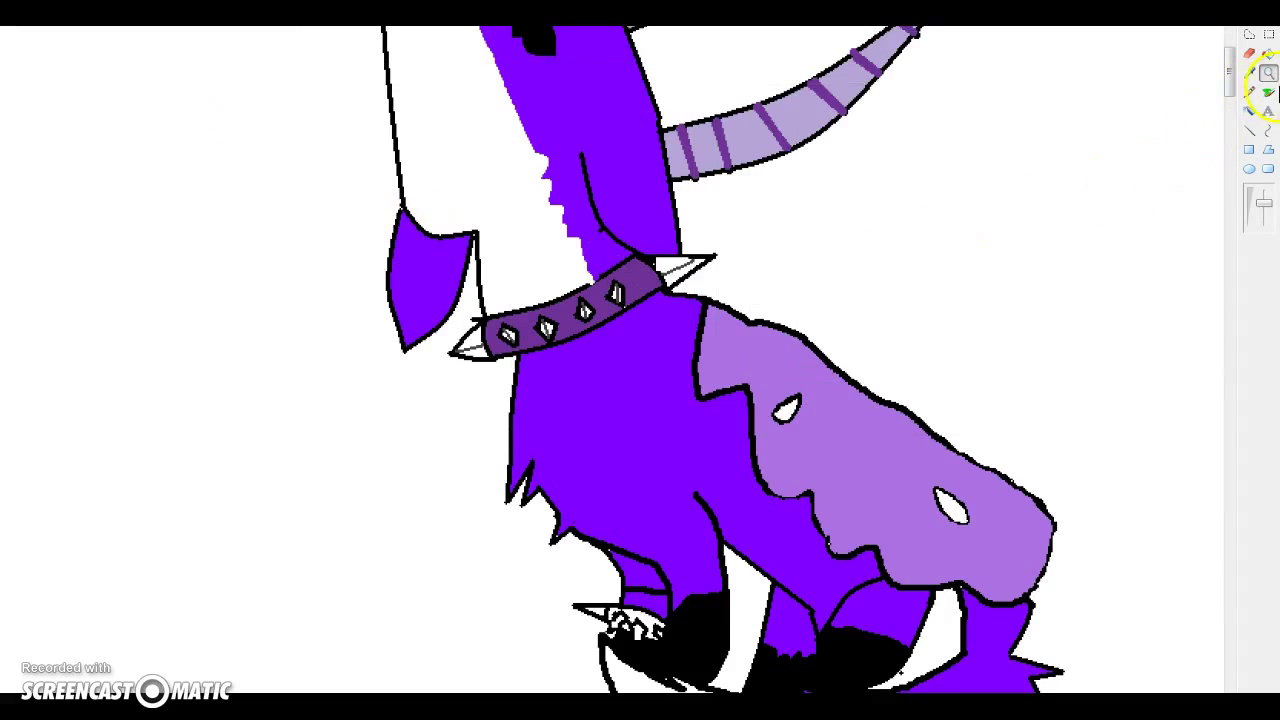
mouse_move(522, 357)
mouse_down()
mouse_move(562, 415)
mouse_move(625, 472)
mouse_move(690, 492)
mouse_up()
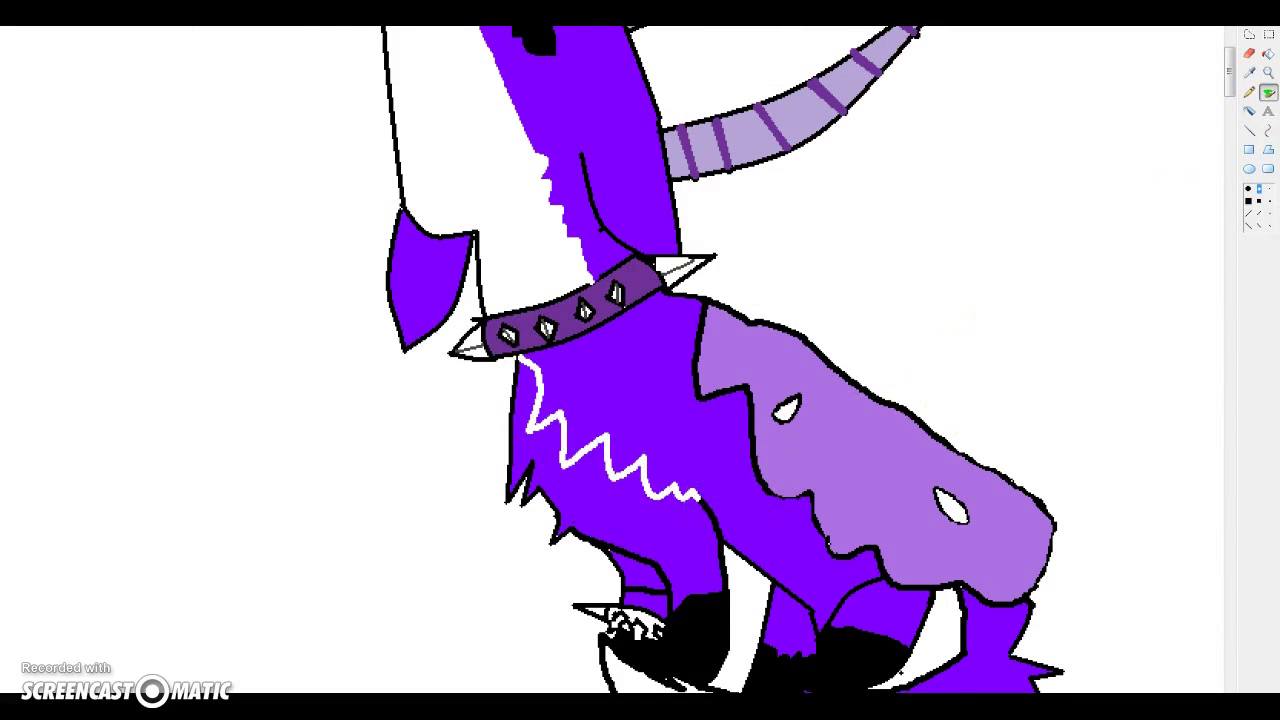
click(662, 525)
scroll(674, 577, down, 3)
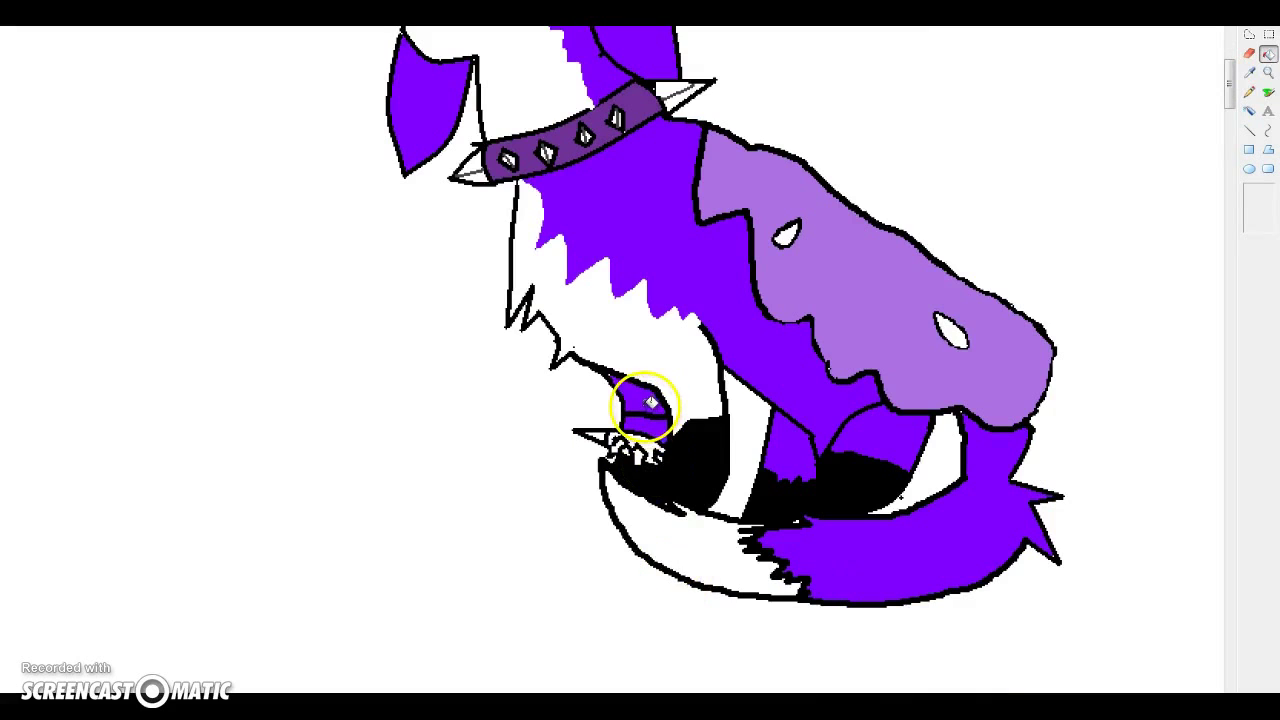
scroll(886, 443, up, 5)
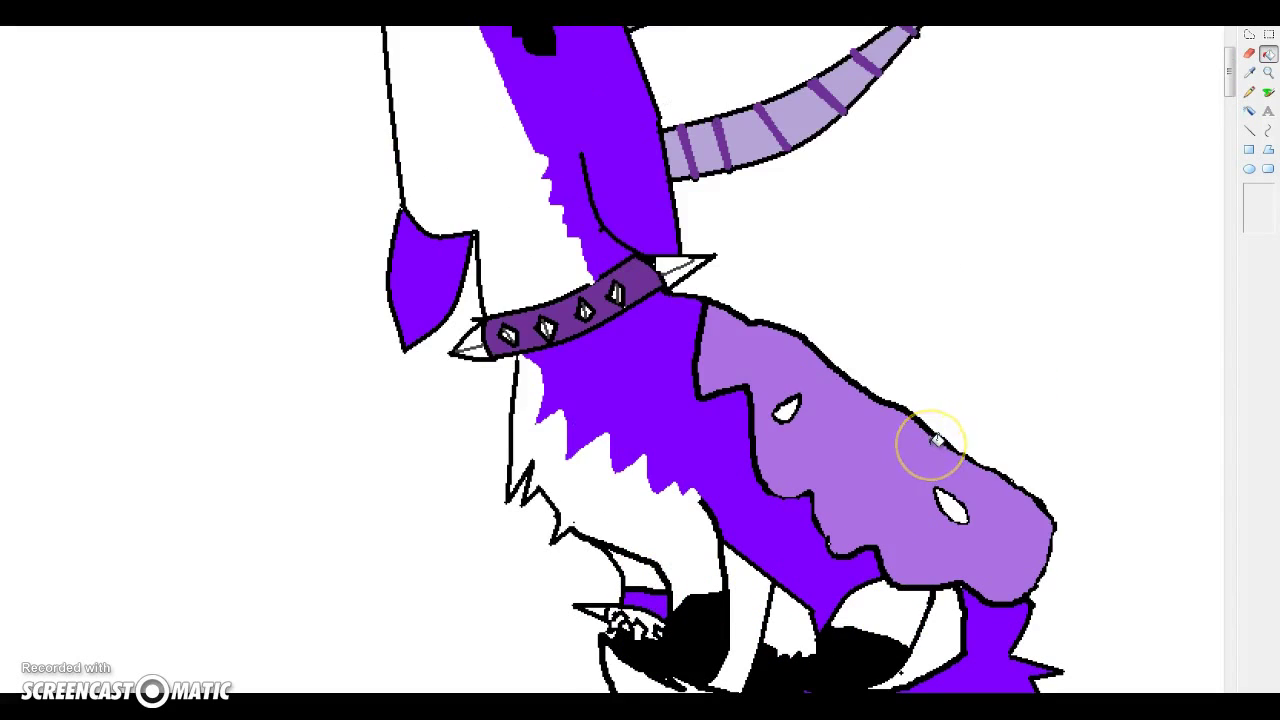
scroll(937, 440, down, 3)
scroll(937, 440, up, 3)
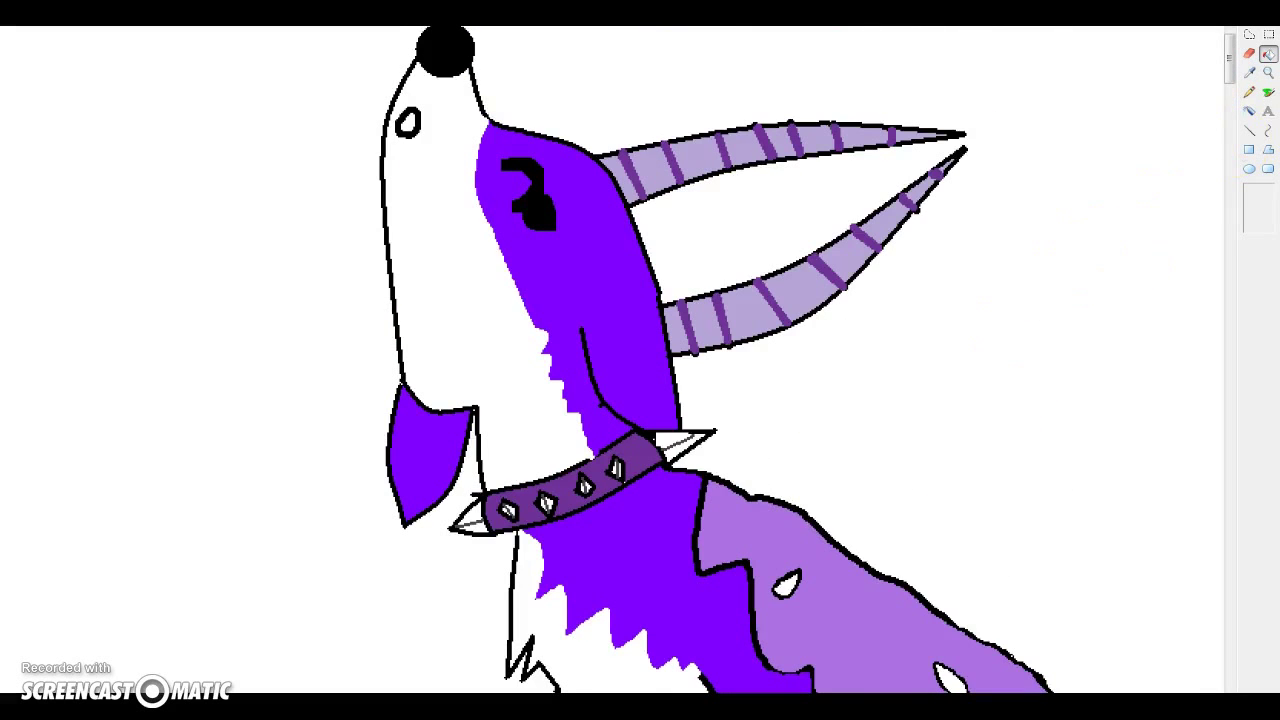
Brush lighter purple along both edges of the four dark stripes nearest the base of the lower horn
click(1268, 73)
click(694, 323)
click(503, 237)
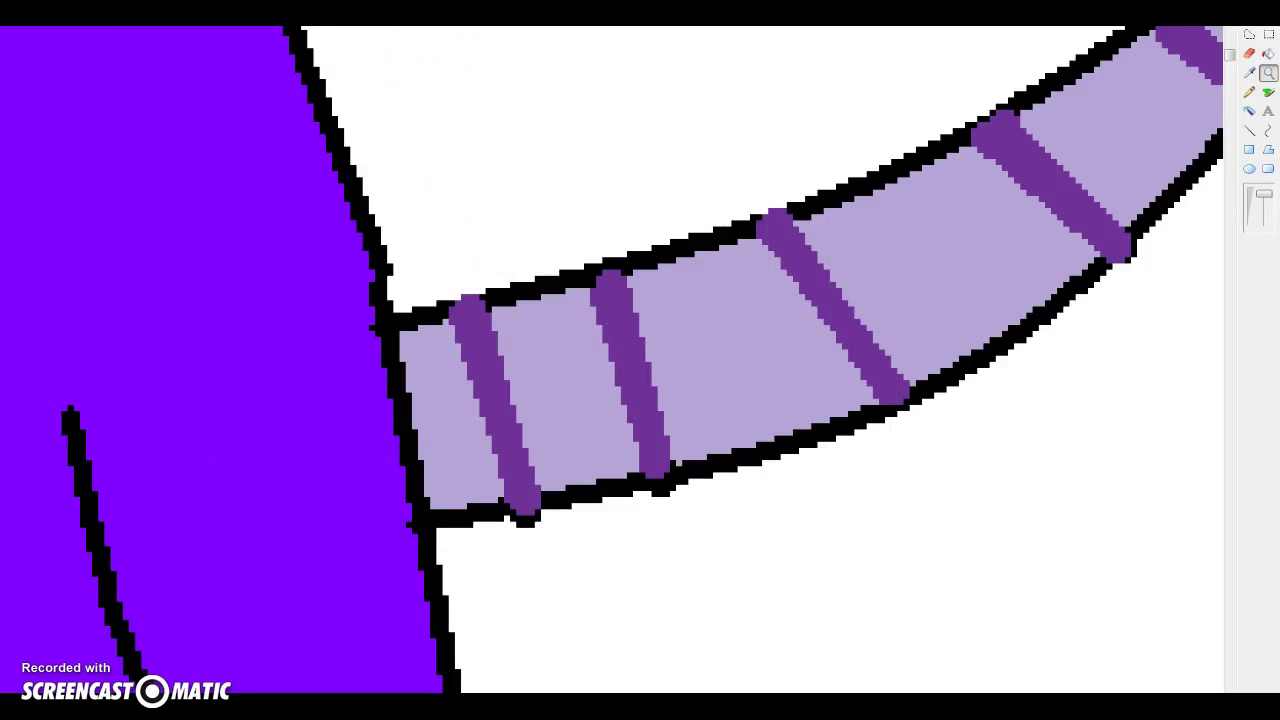
click(1268, 93)
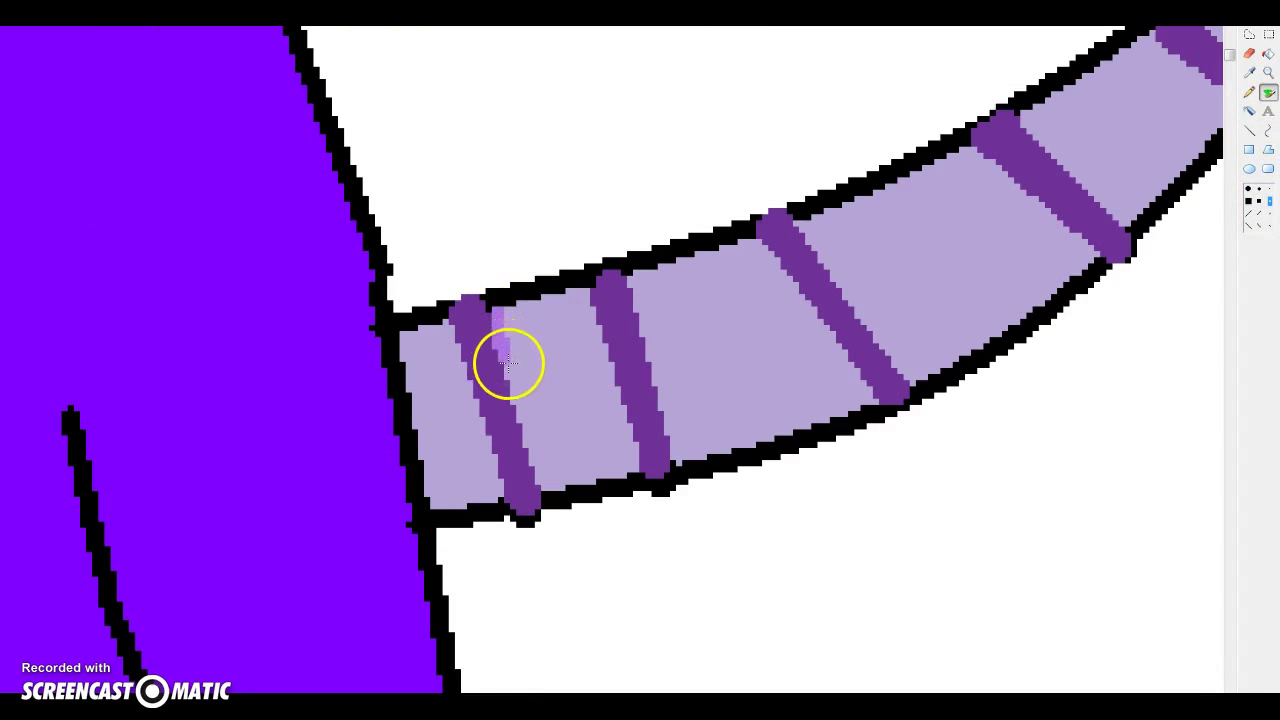
drag(508, 363, 535, 455)
drag(505, 497, 452, 328)
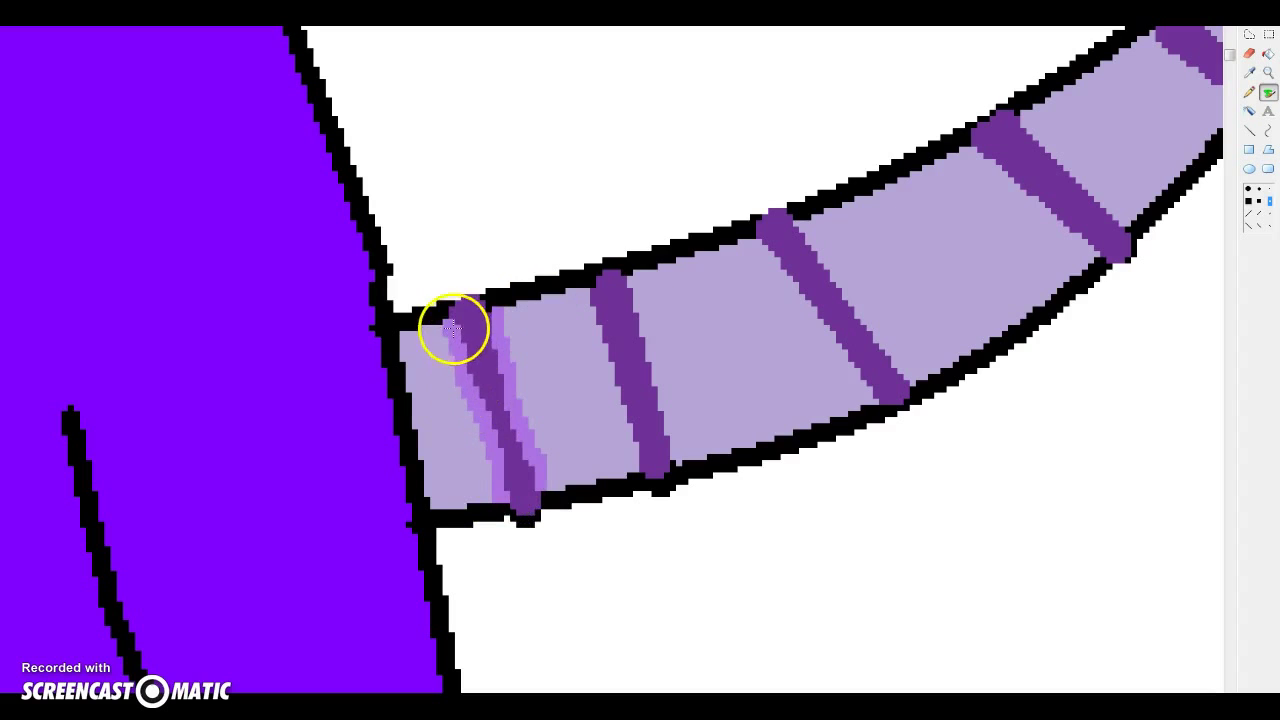
mouse_move(655, 380)
mouse_down()
mouse_move(675, 463)
mouse_move(585, 285)
mouse_up()
mouse_move(794, 220)
mouse_down()
mouse_move(917, 380)
mouse_move(874, 400)
mouse_move(754, 240)
mouse_up()
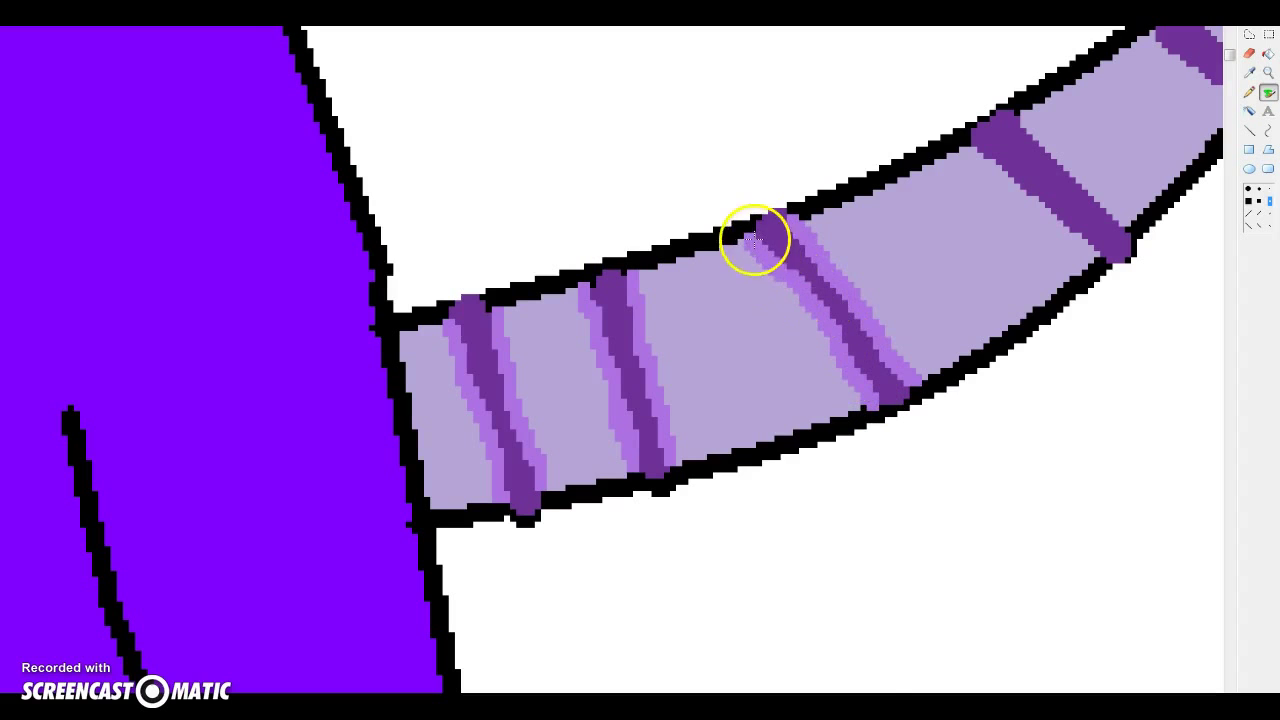
drag(990, 163, 1076, 236)
drag(1008, 106, 1130, 222)
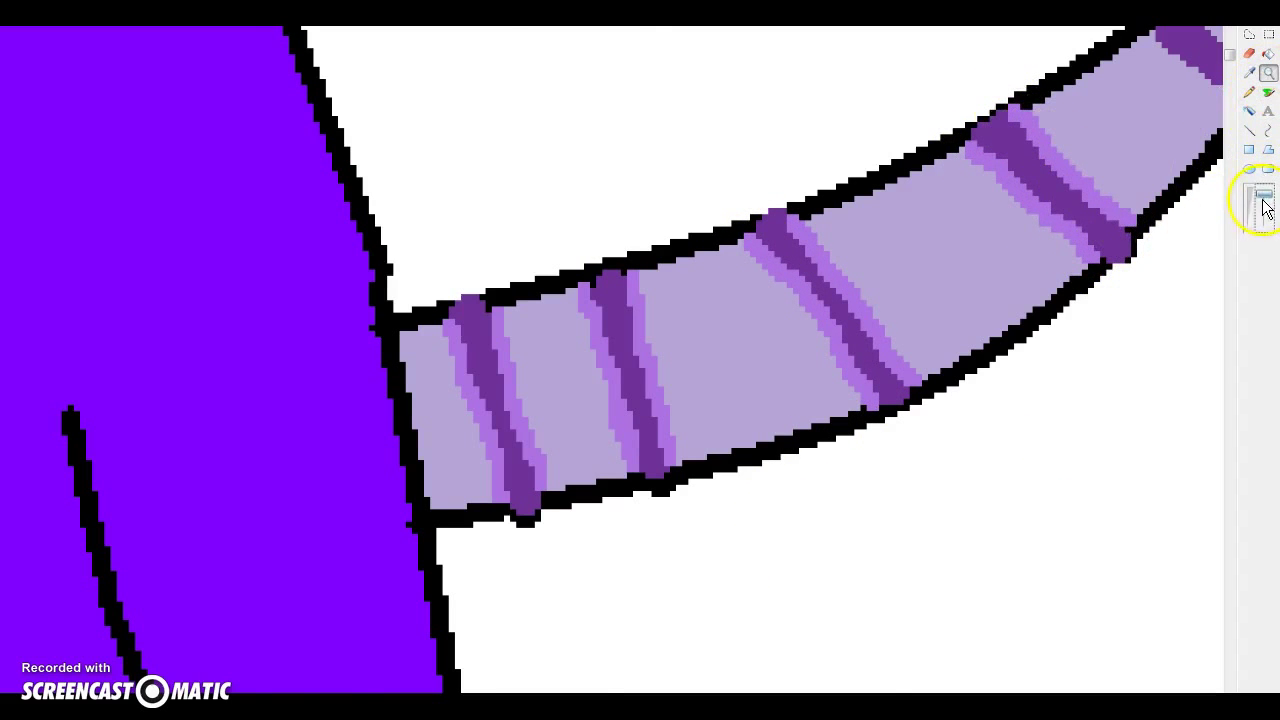
Edge the three remaining dark stripes toward the lower horn's tip with lighter purple on both sides
click(1265, 207)
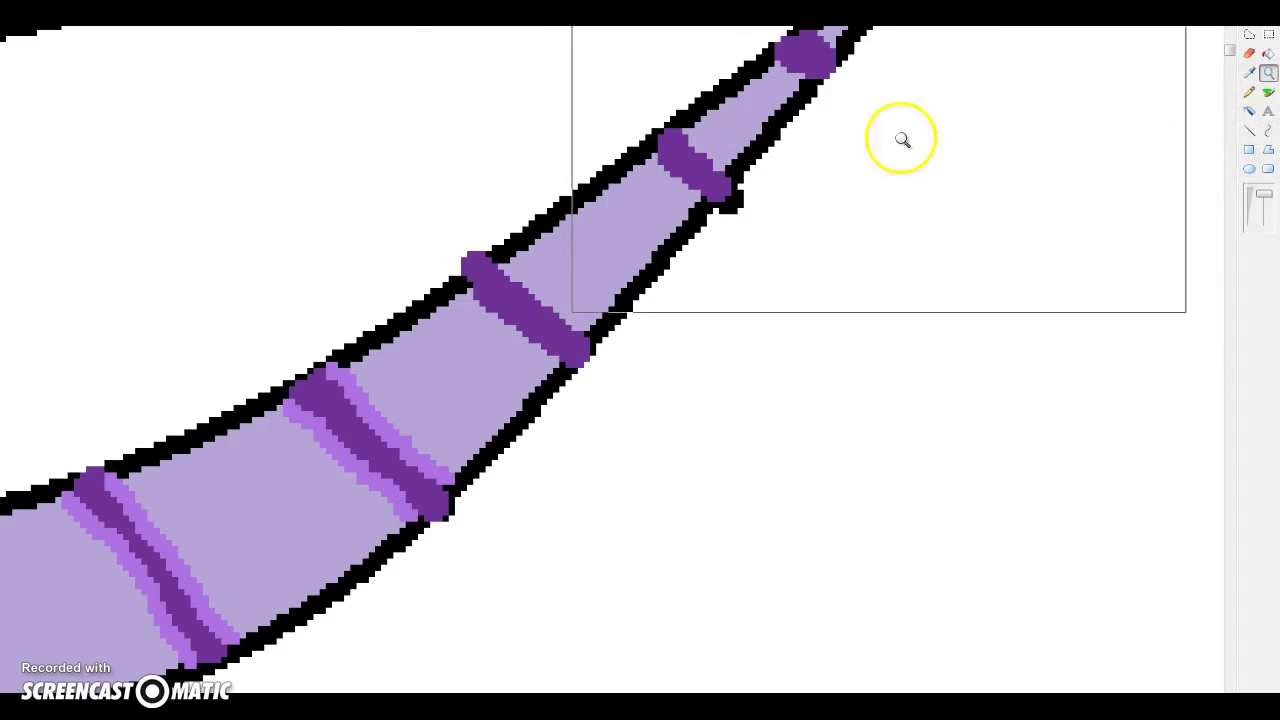
click(1268, 92)
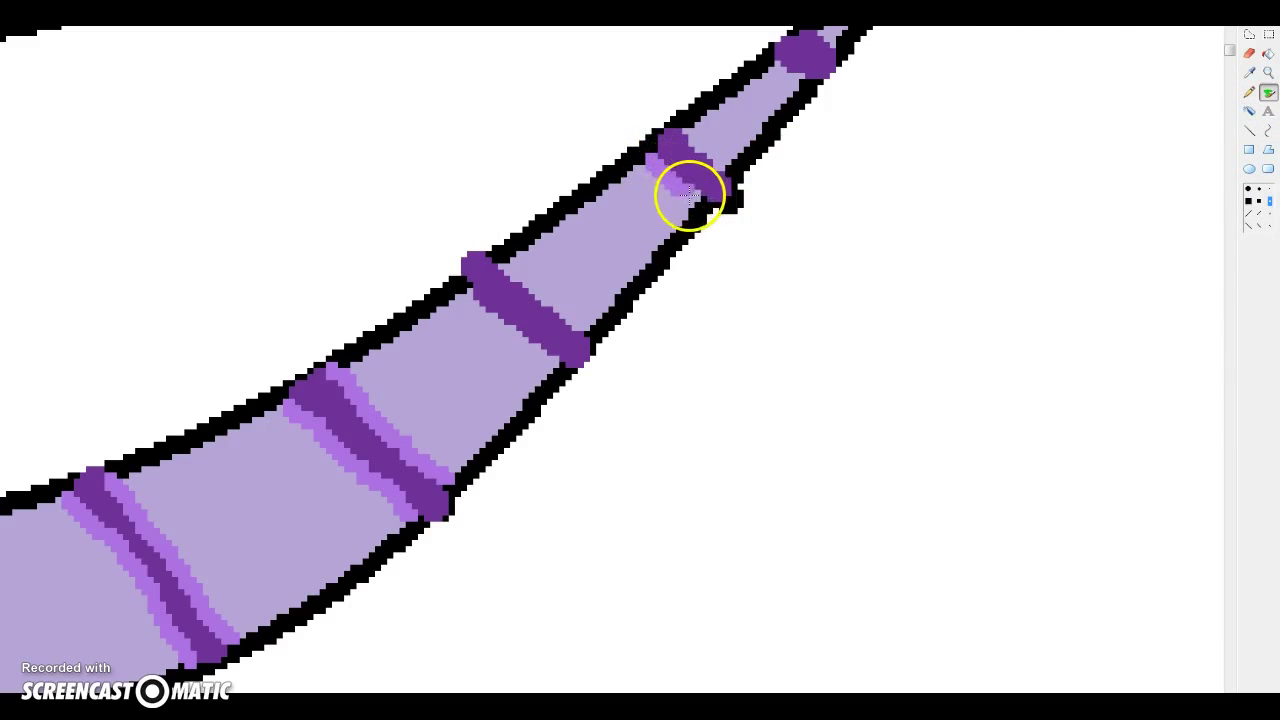
drag(688, 124, 720, 163)
mouse_move(460, 298)
mouse_down()
mouse_move(545, 352)
mouse_move(507, 264)
mouse_up()
scroll(815, 280, up, 3)
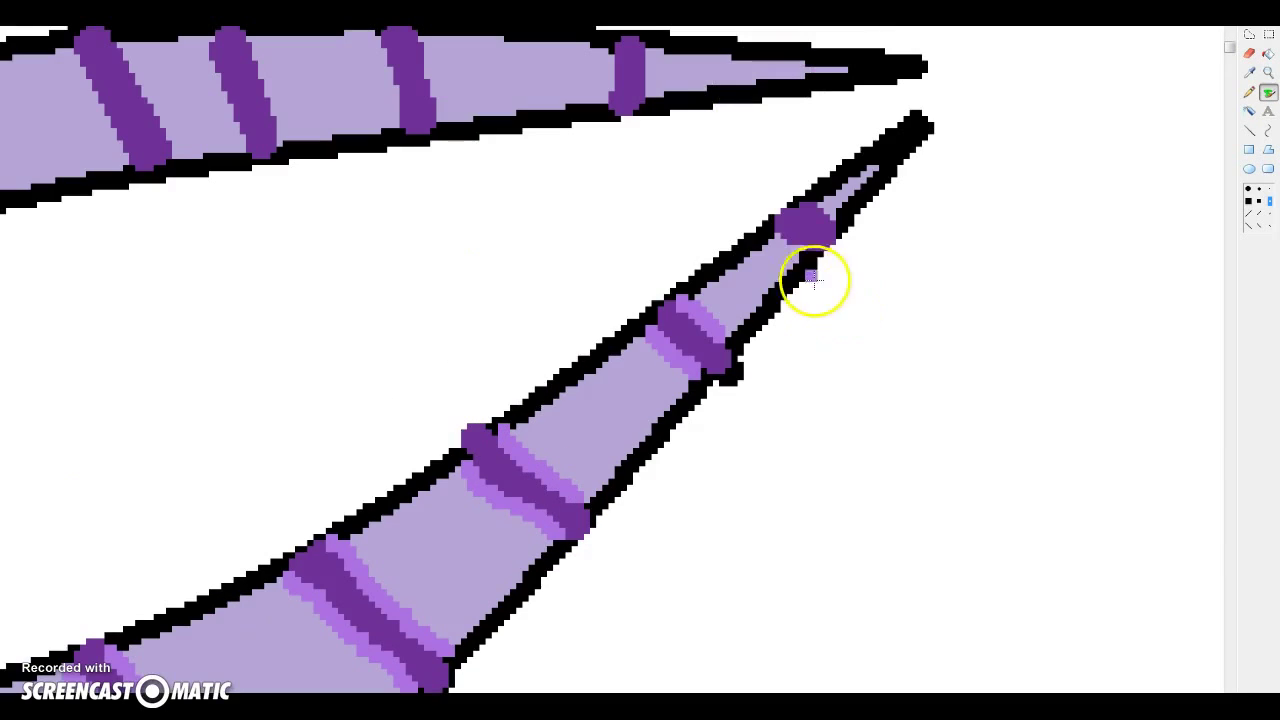
Edge the four dark stripes nearest the upper horn's tip with lighter purple on both sides
scroll(612, 280, up, 3)
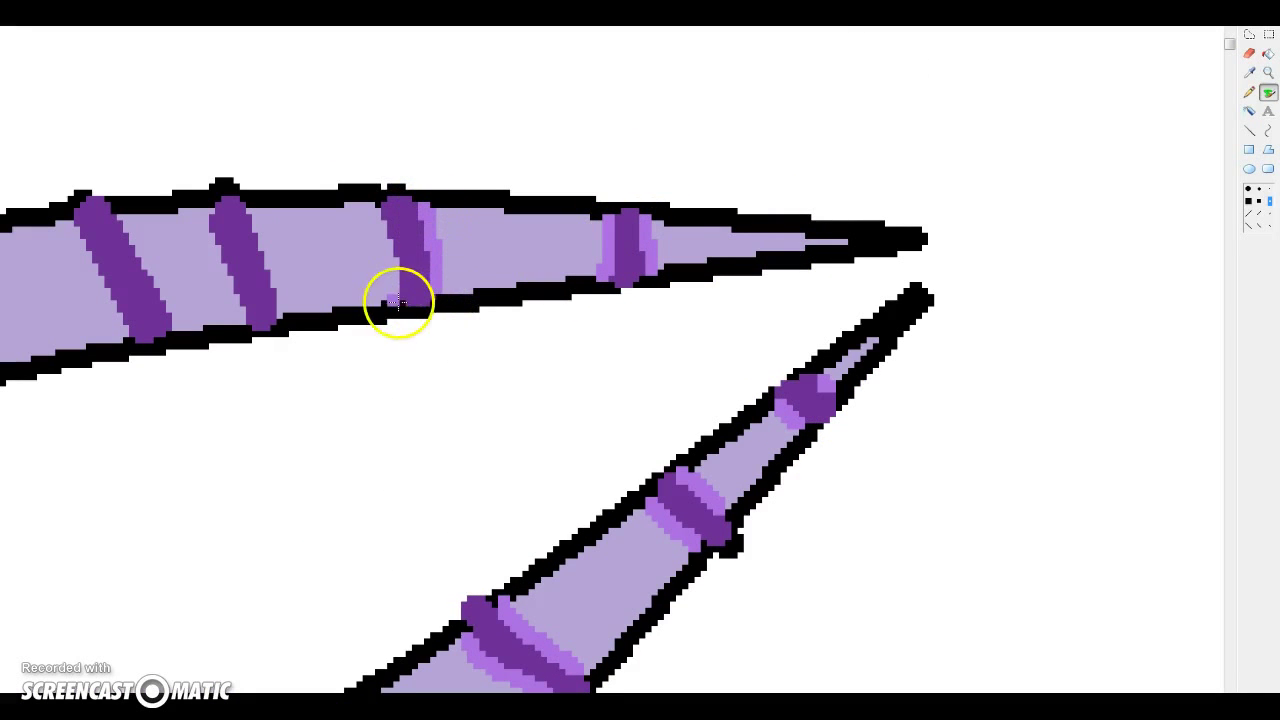
drag(398, 302, 373, 212)
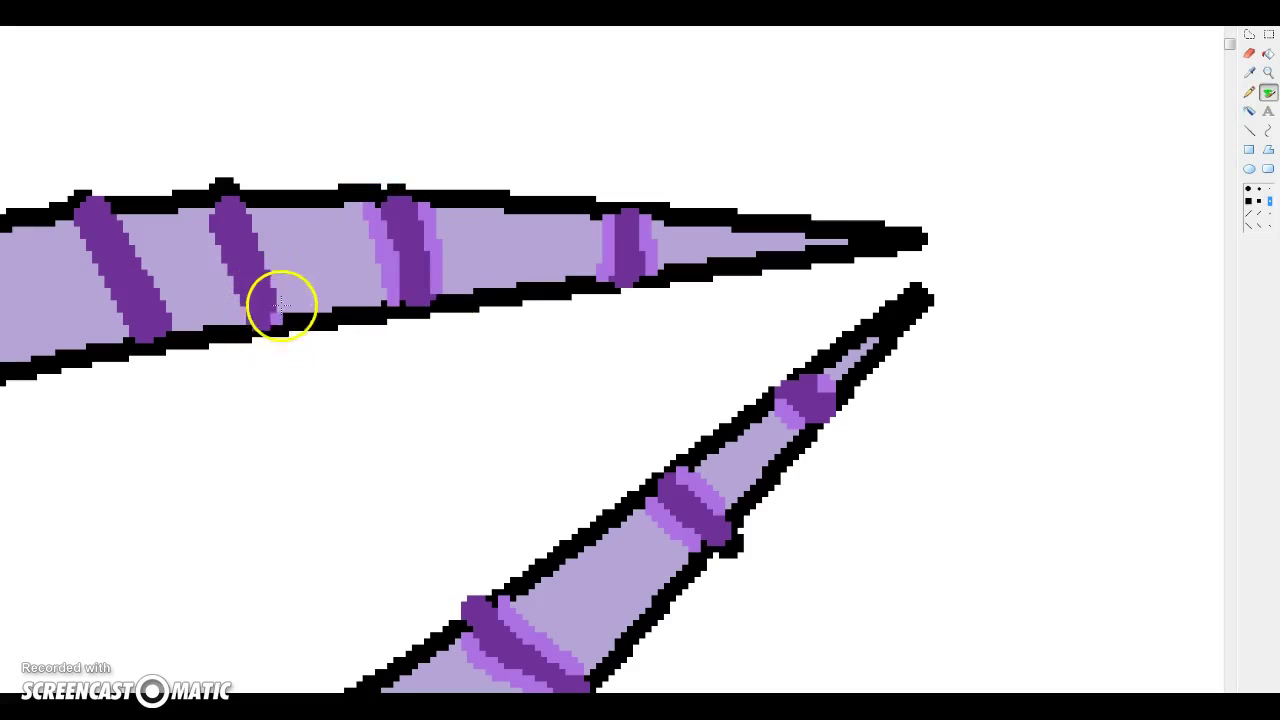
drag(281, 305, 256, 218)
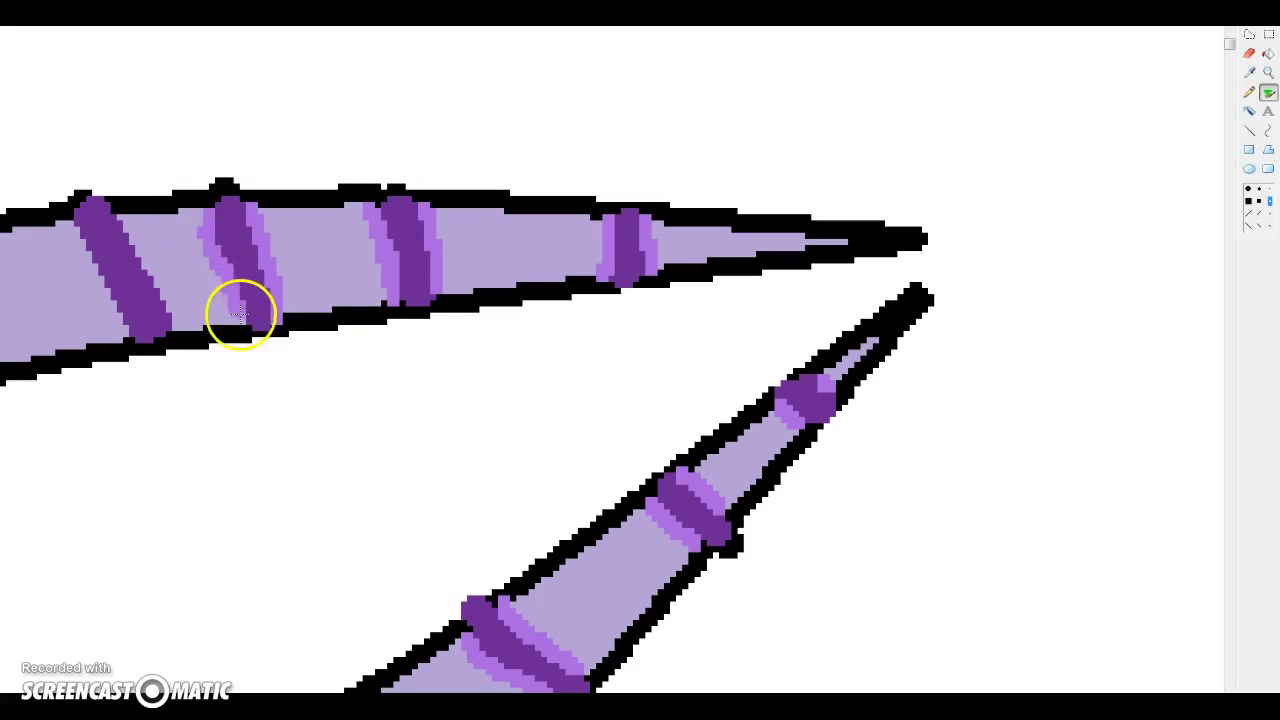
mouse_move(177, 320)
mouse_down()
mouse_move(121, 217)
mouse_move(72, 230)
mouse_move(123, 332)
mouse_up()
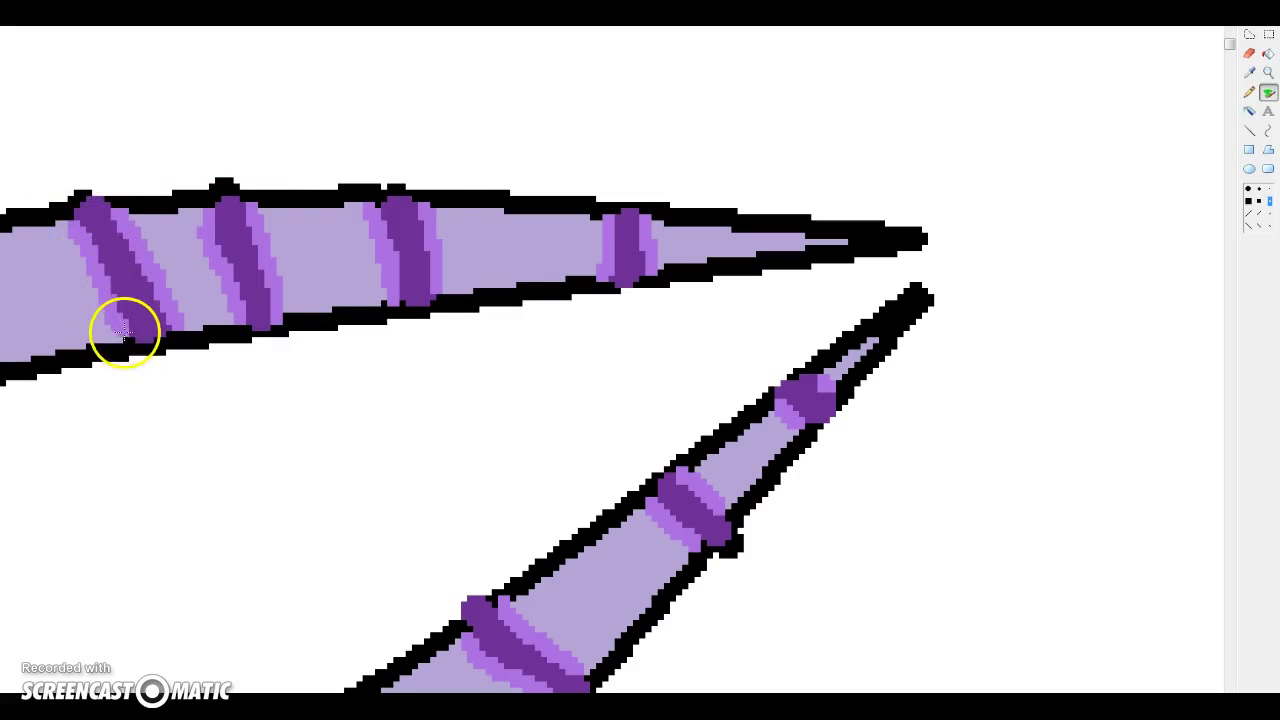
Edge the three dark stripes nearest the base of the upper horn with lighter purple on both sides
click(1265, 212)
click(90, 117)
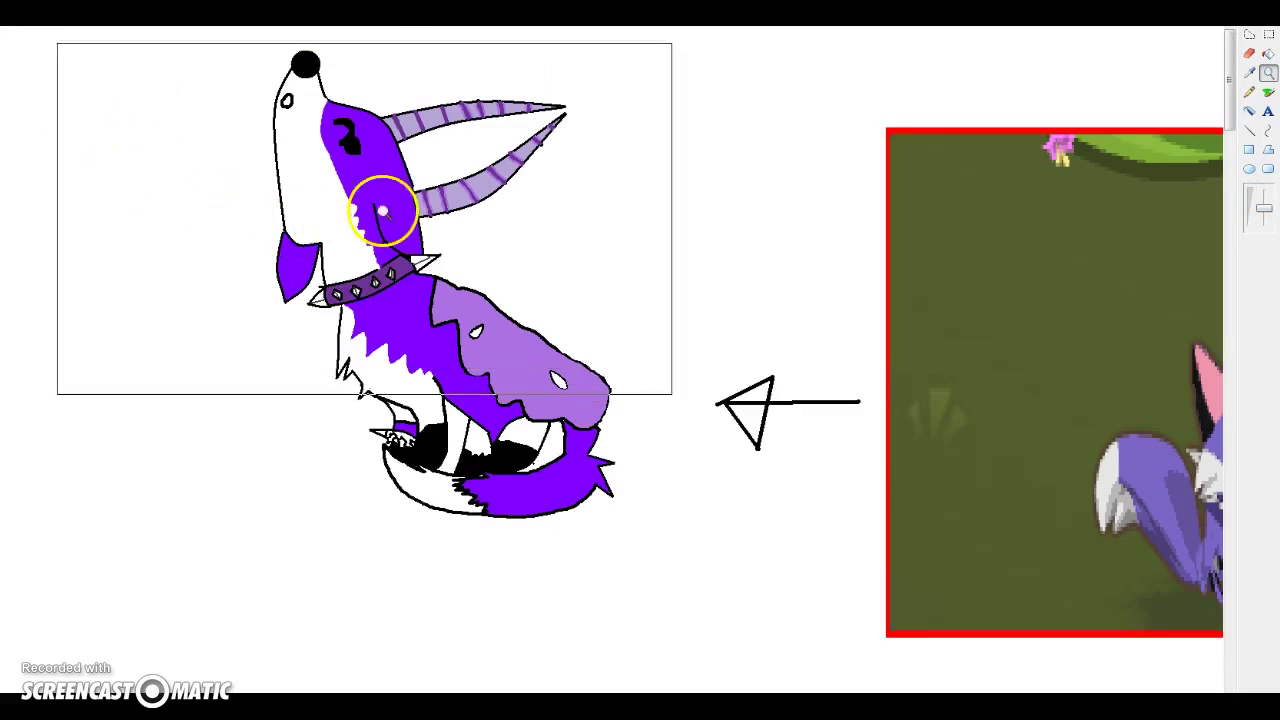
click(457, 157)
click(607, 226)
click(608, 226)
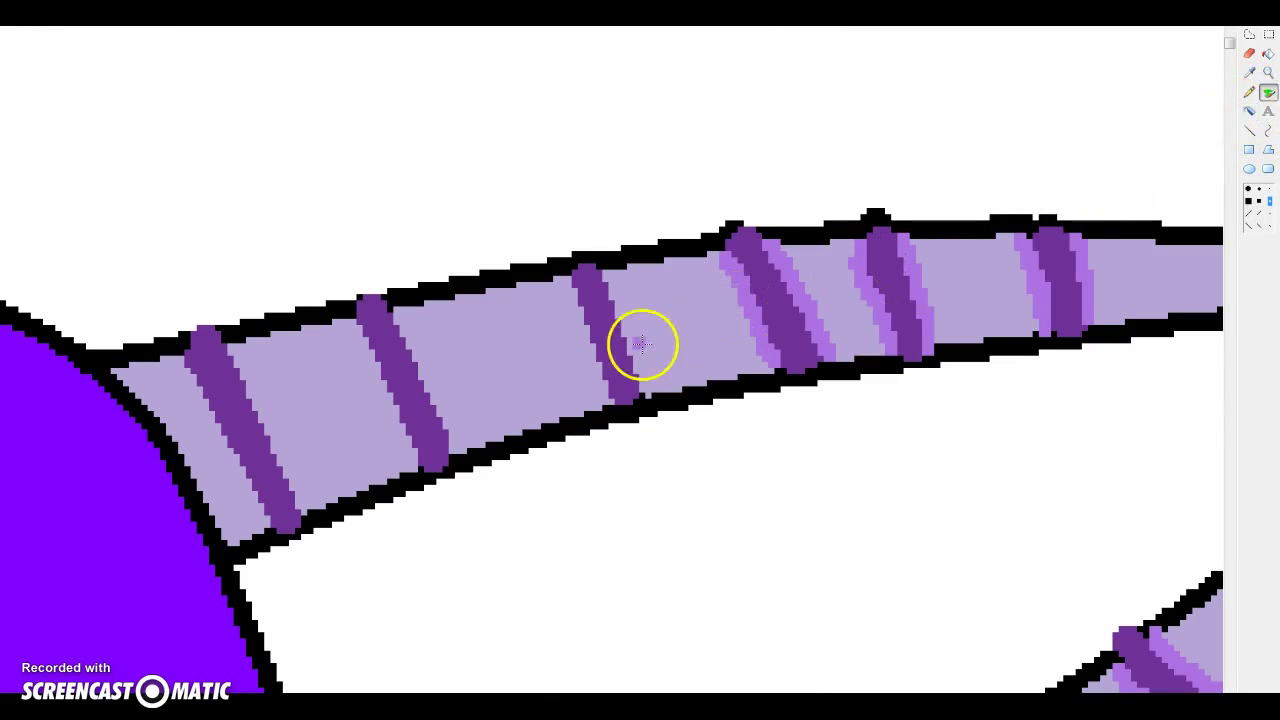
mouse_move(646, 380)
mouse_down()
mouse_move(612, 278)
mouse_move(622, 321)
mouse_move(564, 286)
mouse_move(606, 404)
mouse_up()
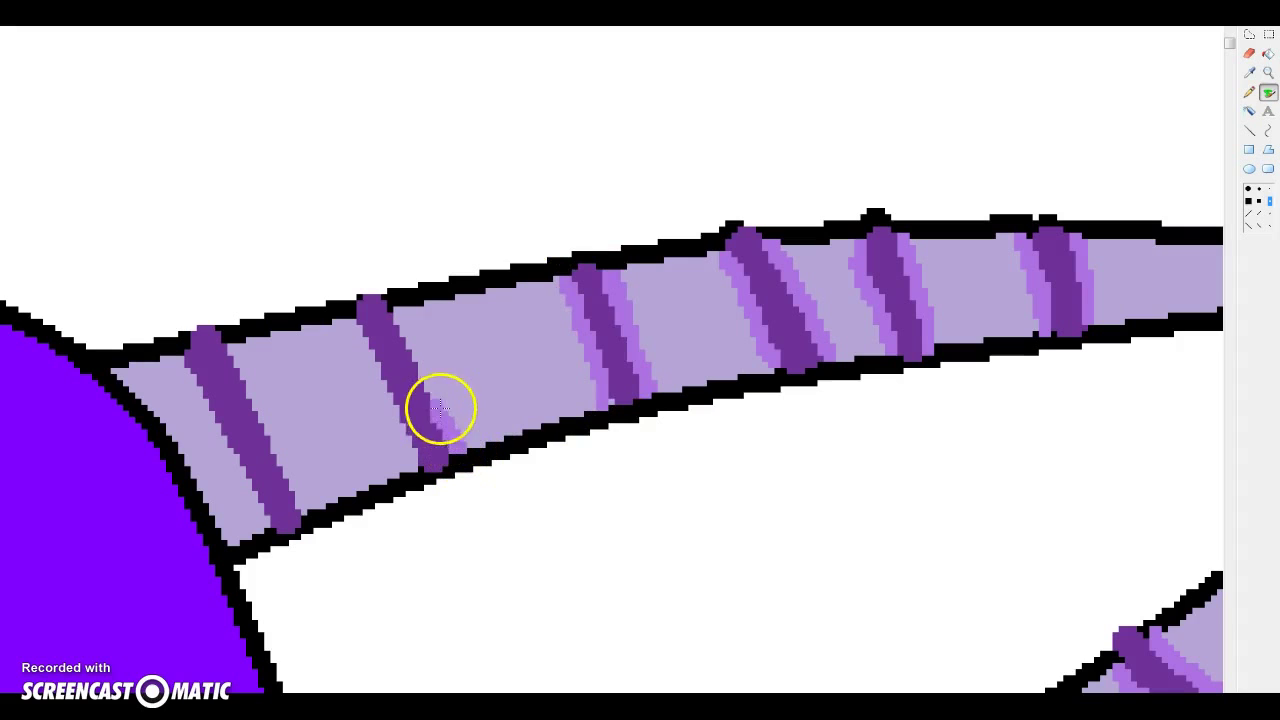
drag(374, 360, 413, 443)
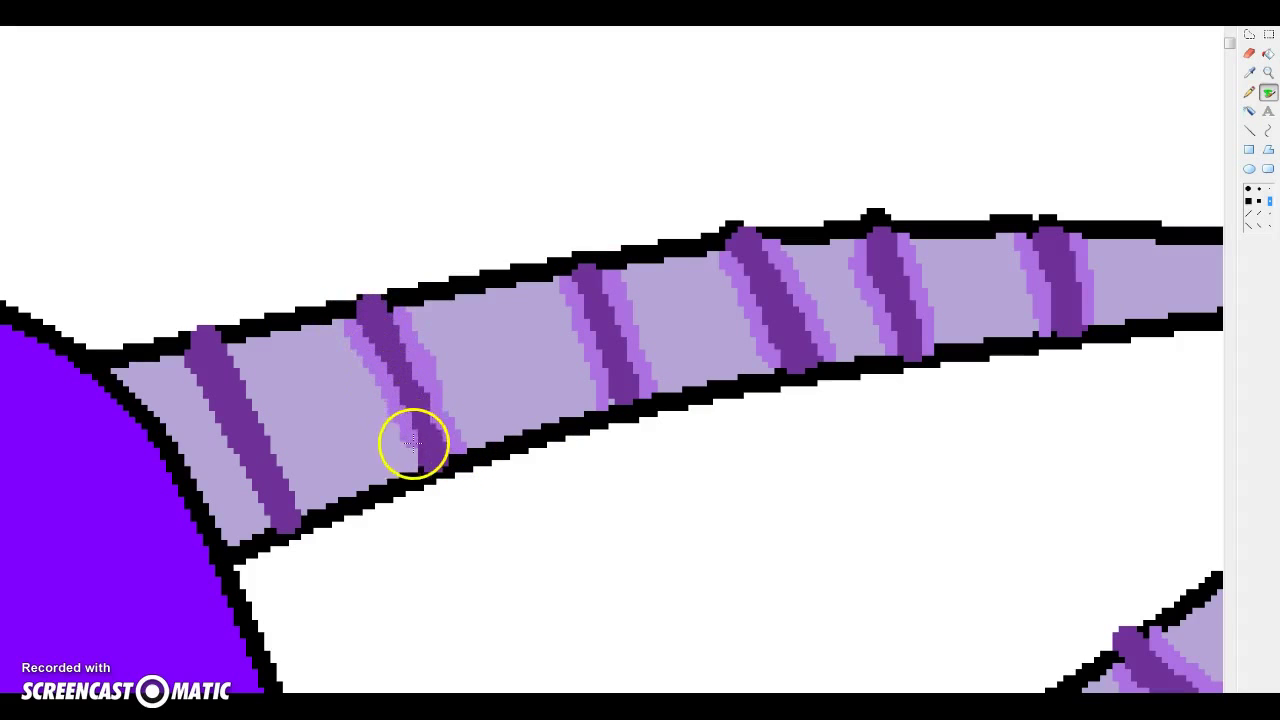
mouse_move(289, 527)
mouse_down()
mouse_move(286, 449)
mouse_move(237, 371)
mouse_up()
drag(172, 345, 237, 480)
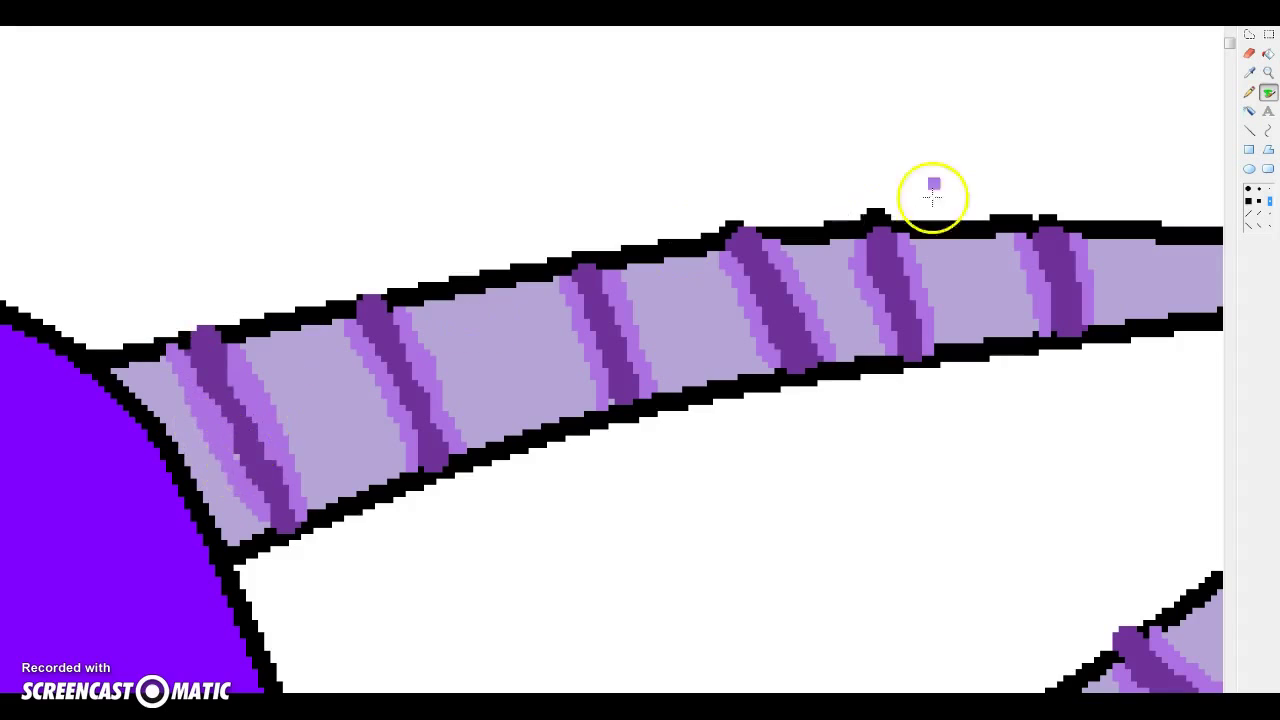
Mix a custom darker purple with red 142, green 61 and blue 216 for shading the back patch
scroll(932, 197, down, 6)
click(1268, 131)
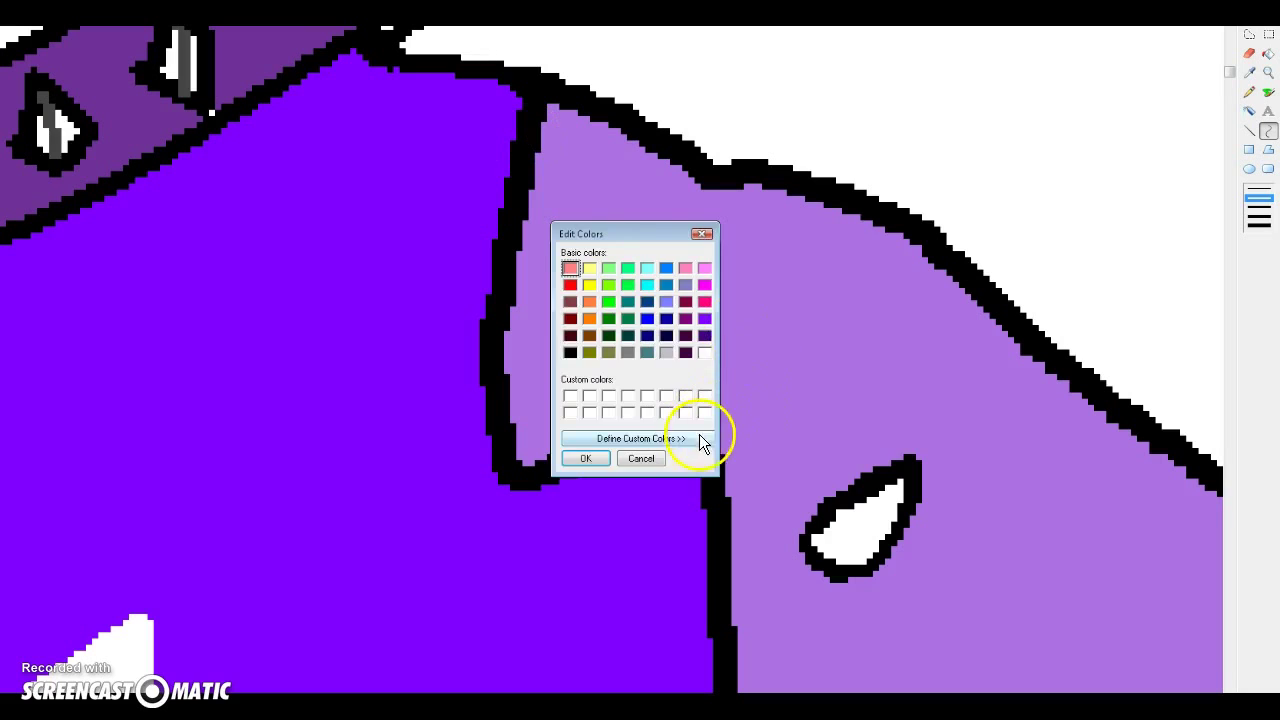
click(700, 440)
click(890, 333)
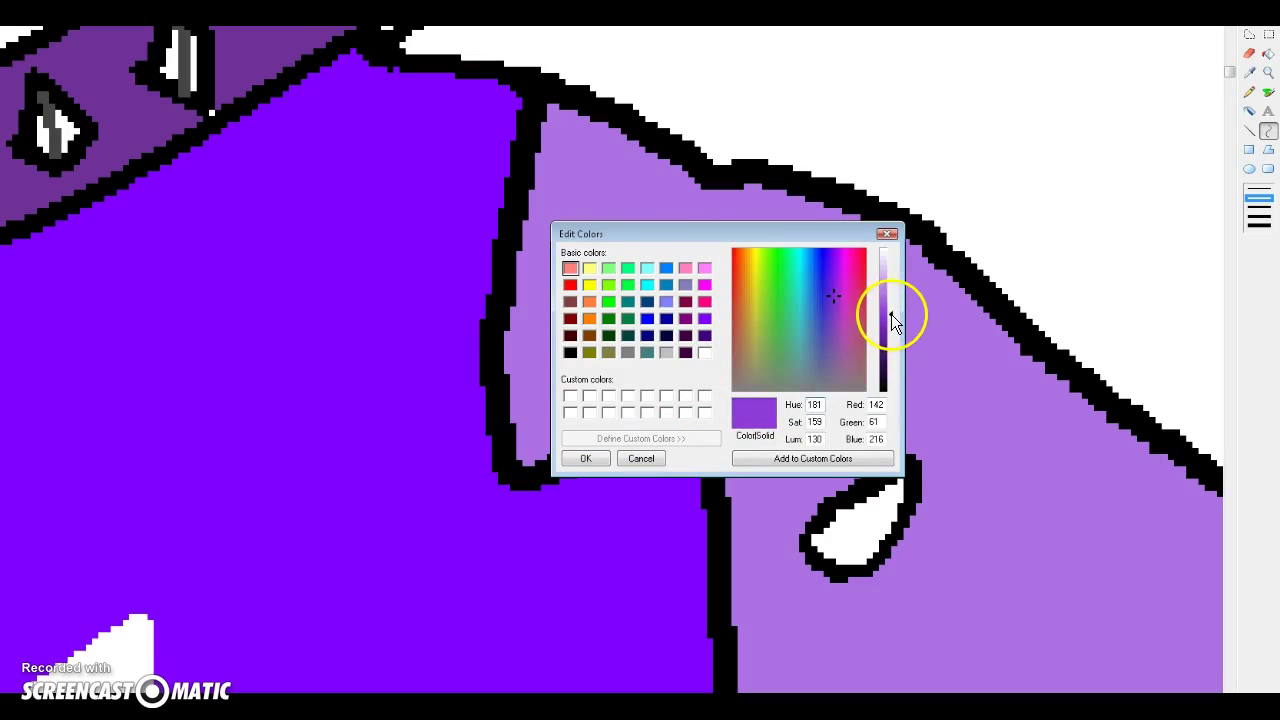
click(586, 458)
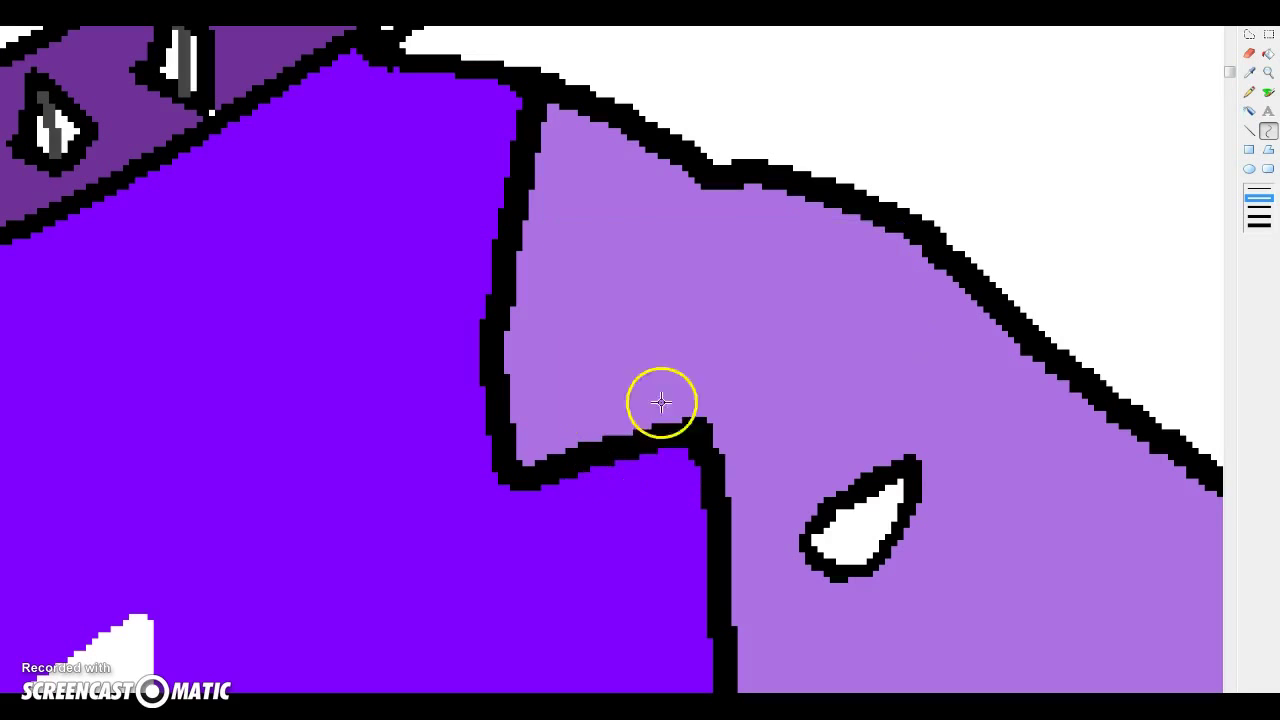
Brush wide darker purple shading along the back patch's front edge, past its first white spot and down to the jagged lower edge
click(1268, 93)
mouse_move(569, 134)
mouse_down()
mouse_move(623, 186)
mouse_move(651, 177)
mouse_move(726, 251)
mouse_move(557, 277)
mouse_move(545, 462)
mouse_up()
scroll(957, 415, down, 3)
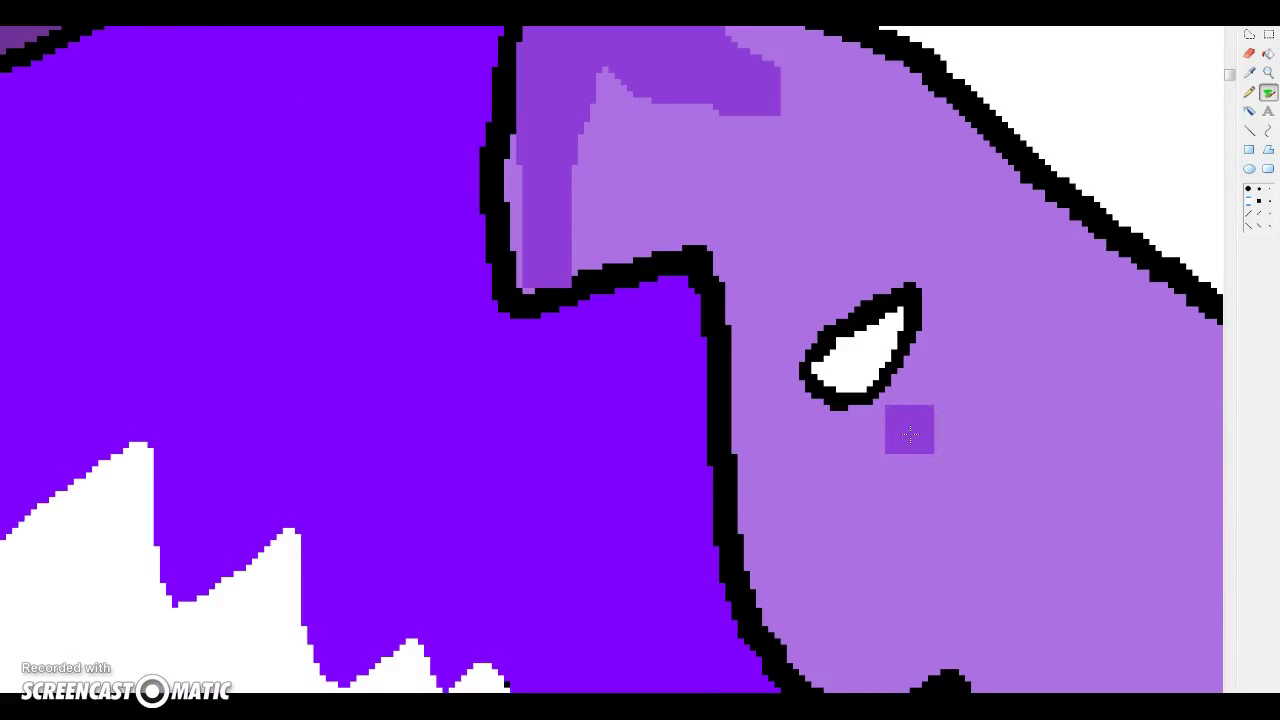
mouse_move(751, 71)
mouse_down()
mouse_move(858, 107)
mouse_move(783, 45)
mouse_move(966, 190)
mouse_move(852, 119)
mouse_move(966, 278)
mouse_move(948, 398)
mouse_move(917, 410)
mouse_move(956, 293)
mouse_move(916, 456)
mouse_move(879, 463)
mouse_move(845, 475)
mouse_up()
mouse_move(934, 243)
mouse_down()
mouse_move(701, 108)
mouse_move(824, 200)
mouse_up()
scroll(1237, 334, down, 3)
mouse_move(897, 186)
mouse_down()
mouse_move(1046, 414)
mouse_move(964, 221)
mouse_up()
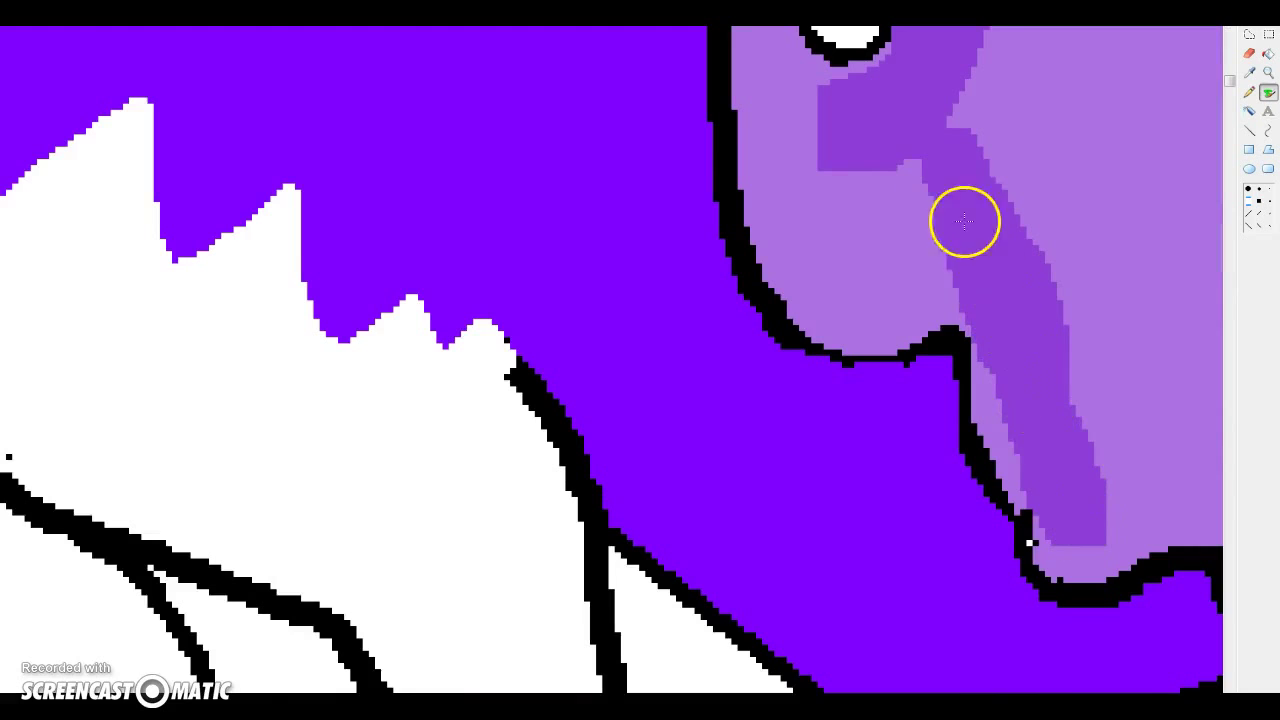
scroll(1257, 320, up, 2)
Shade the back patch along its upper edge and over its rear end behind the second white spot with the darker purple
click(1268, 205)
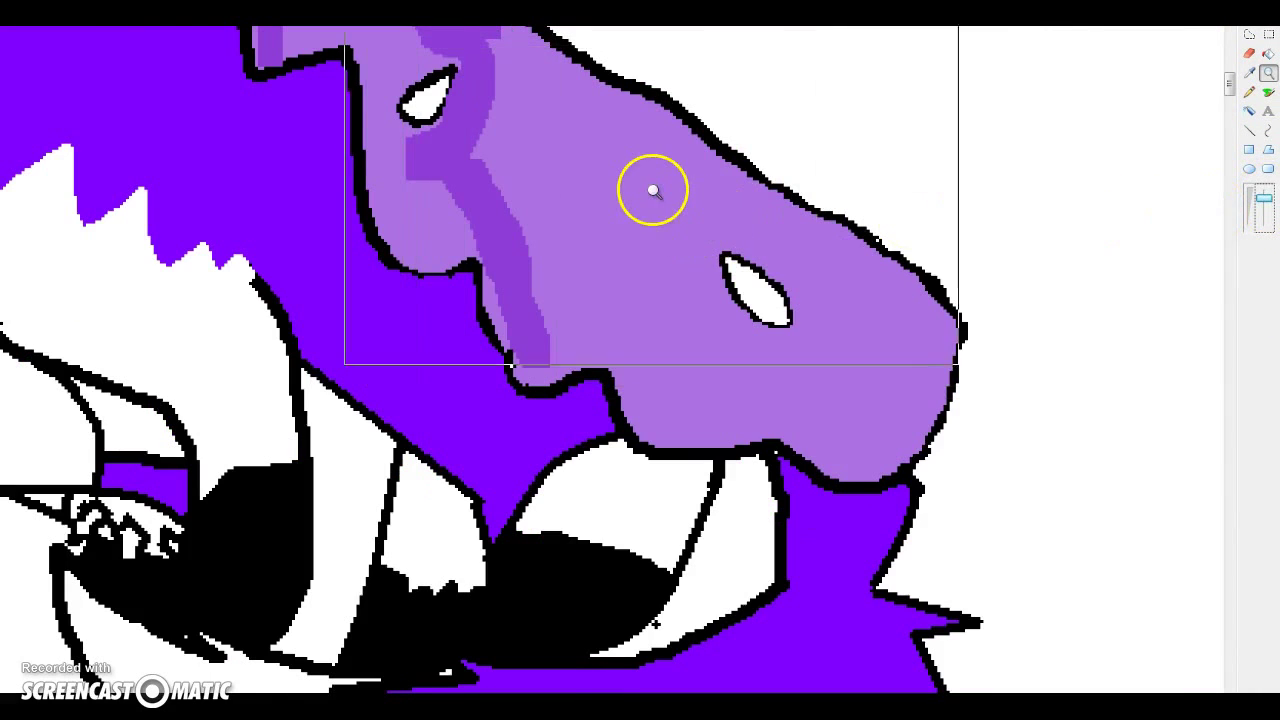
click(634, 171)
mouse_move(320, 60)
mouse_down()
mouse_move(443, 163)
mouse_move(714, 346)
mouse_move(947, 611)
mouse_move(949, 471)
mouse_move(906, 606)
mouse_move(937, 243)
mouse_move(943, 273)
mouse_move(963, 154)
mouse_move(914, 134)
mouse_move(969, 189)
mouse_move(1169, 310)
mouse_move(1134, 557)
mouse_move(1080, 266)
mouse_move(1069, 306)
mouse_move(1125, 412)
mouse_up()
scroll(949, 471, down, 2)
scroll(906, 606, down, 4)
scroll(914, 134, up, 3)
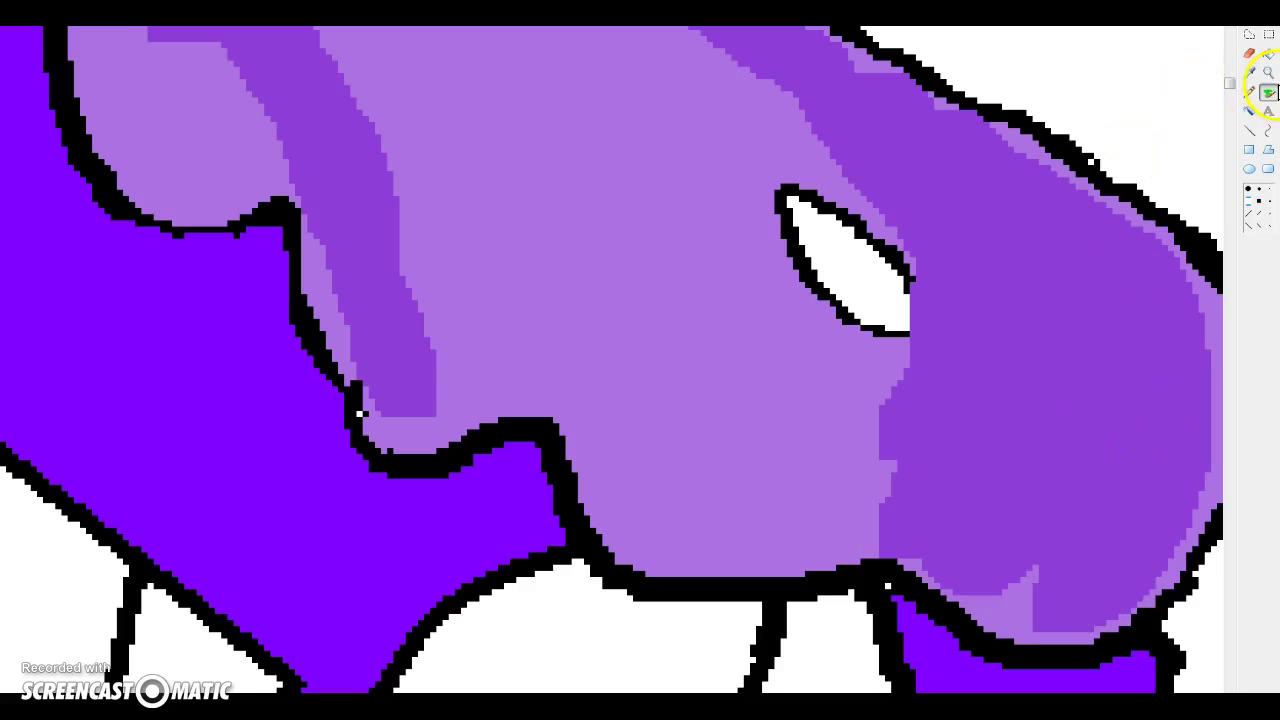
Widen the darker purple shading on the back patch between and around its two white spots
click(1266, 204)
click(1266, 217)
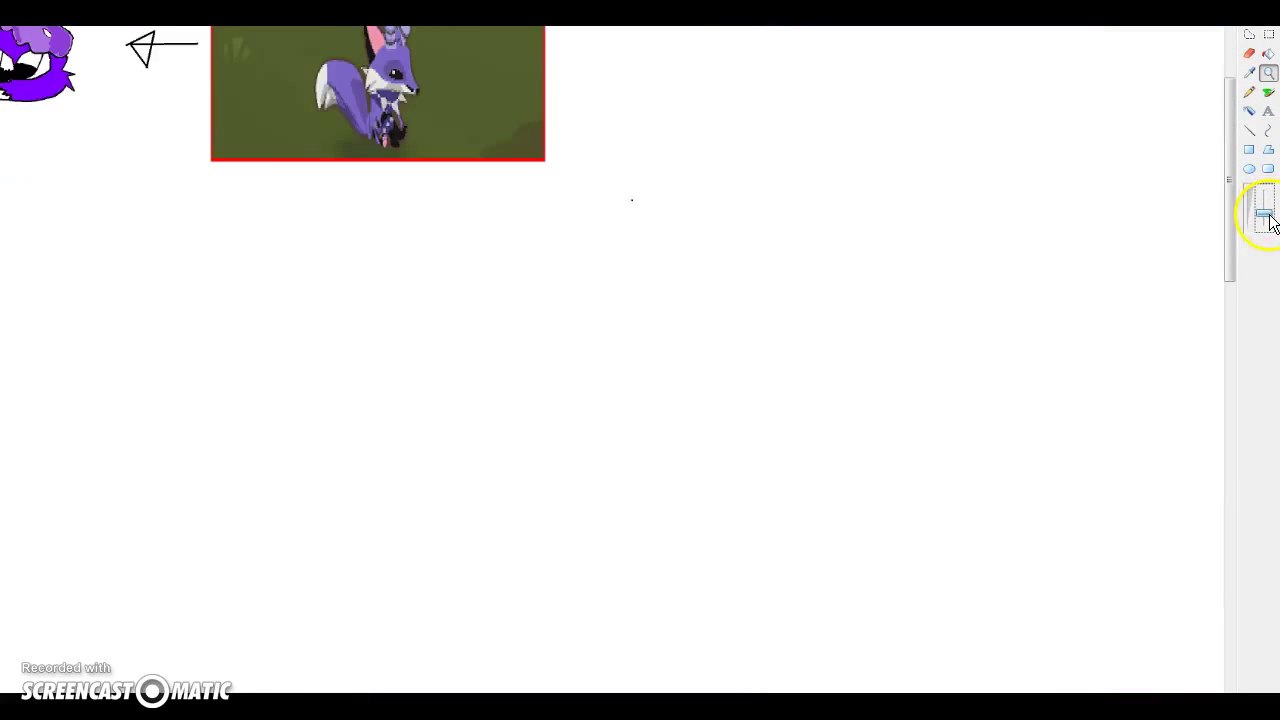
click(84, 56)
click(349, 208)
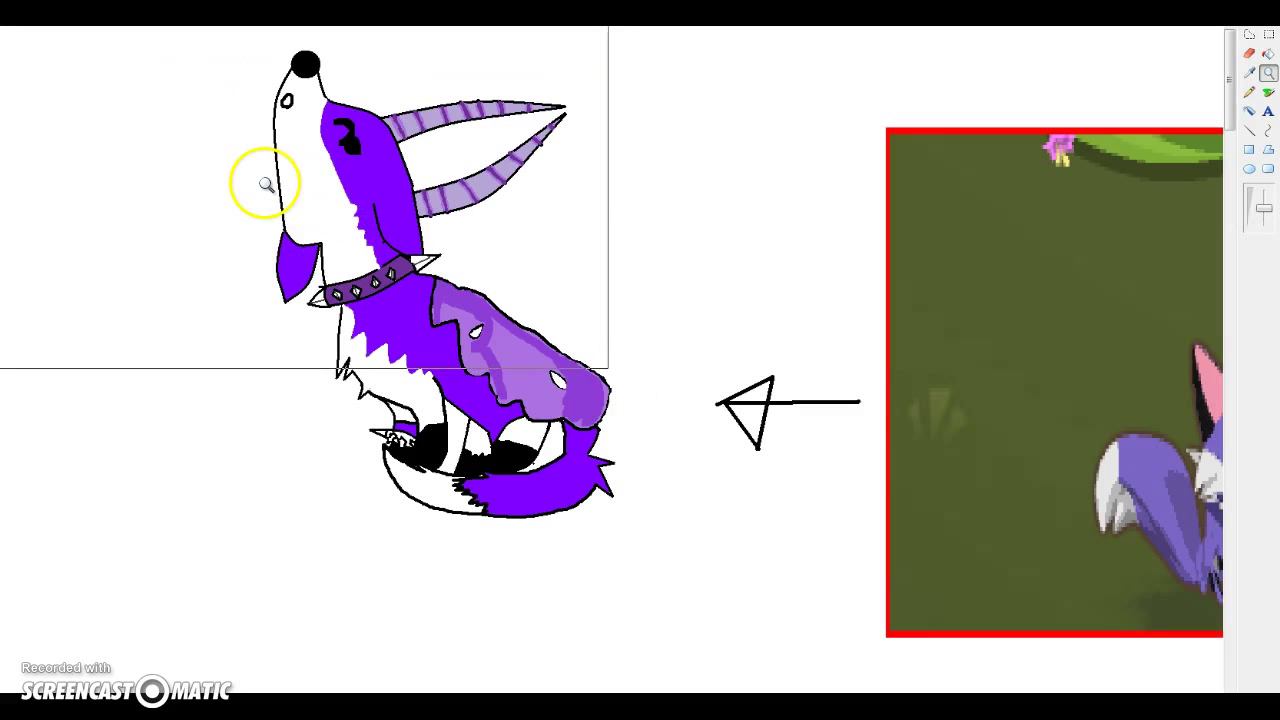
click(490, 300)
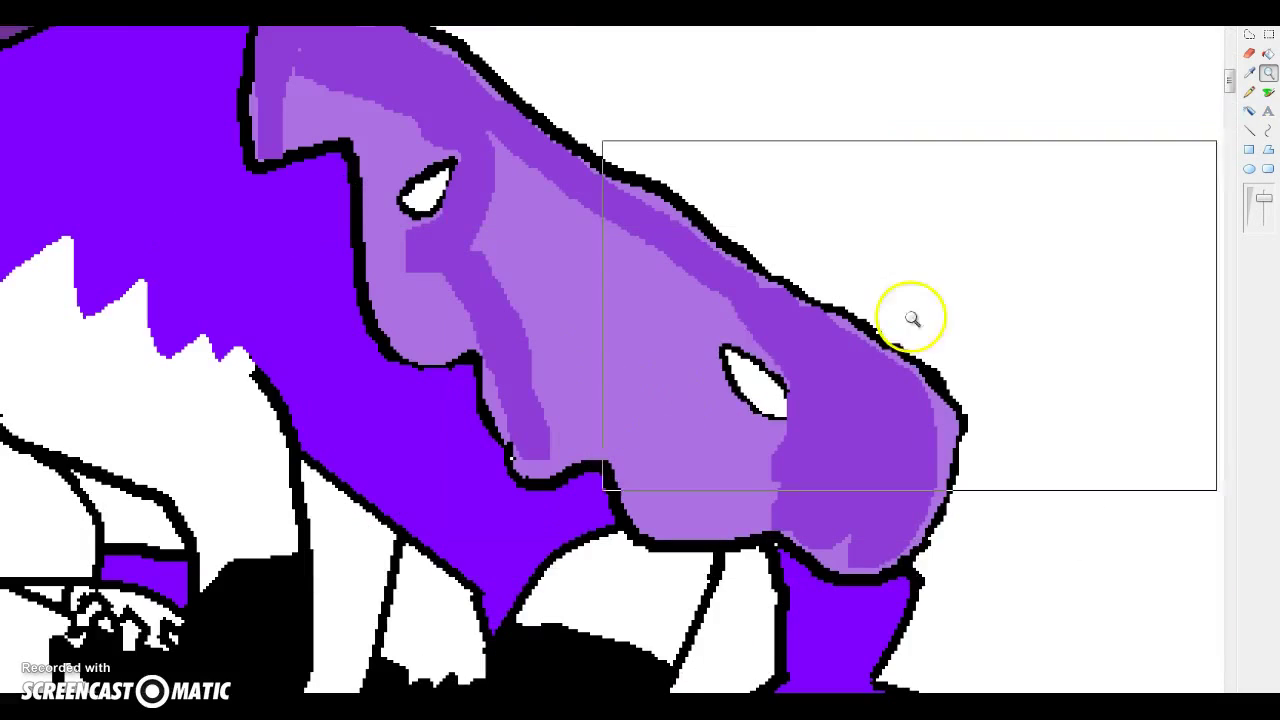
mouse_move(507, 148)
mouse_down()
mouse_move(653, 268)
mouse_move(722, 302)
mouse_move(669, 297)
mouse_move(708, 387)
mouse_move(785, 476)
mouse_move(721, 410)
mouse_move(752, 508)
mouse_up()
drag(509, 214, 525, 289)
Mix a very dark grey and brush it as highlights over the black front paw and black hind paw
scroll(526, 420, down, 3)
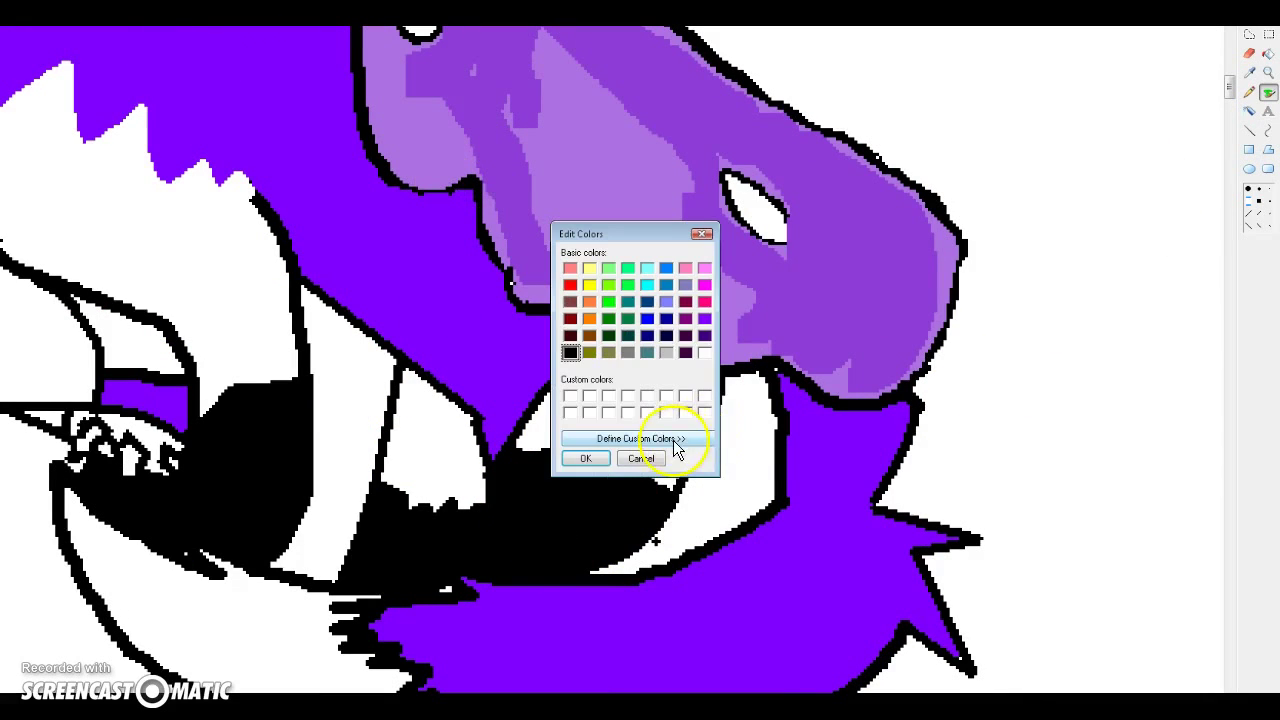
click(673, 441)
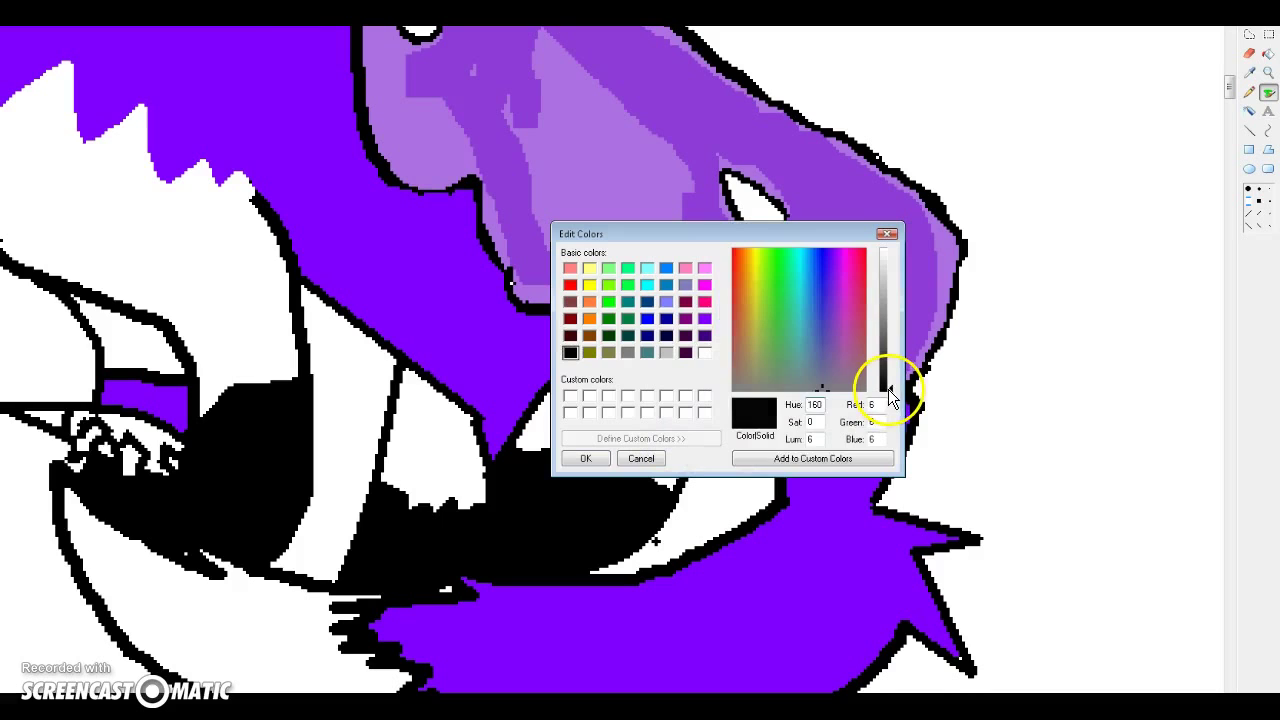
click(590, 462)
click(1268, 53)
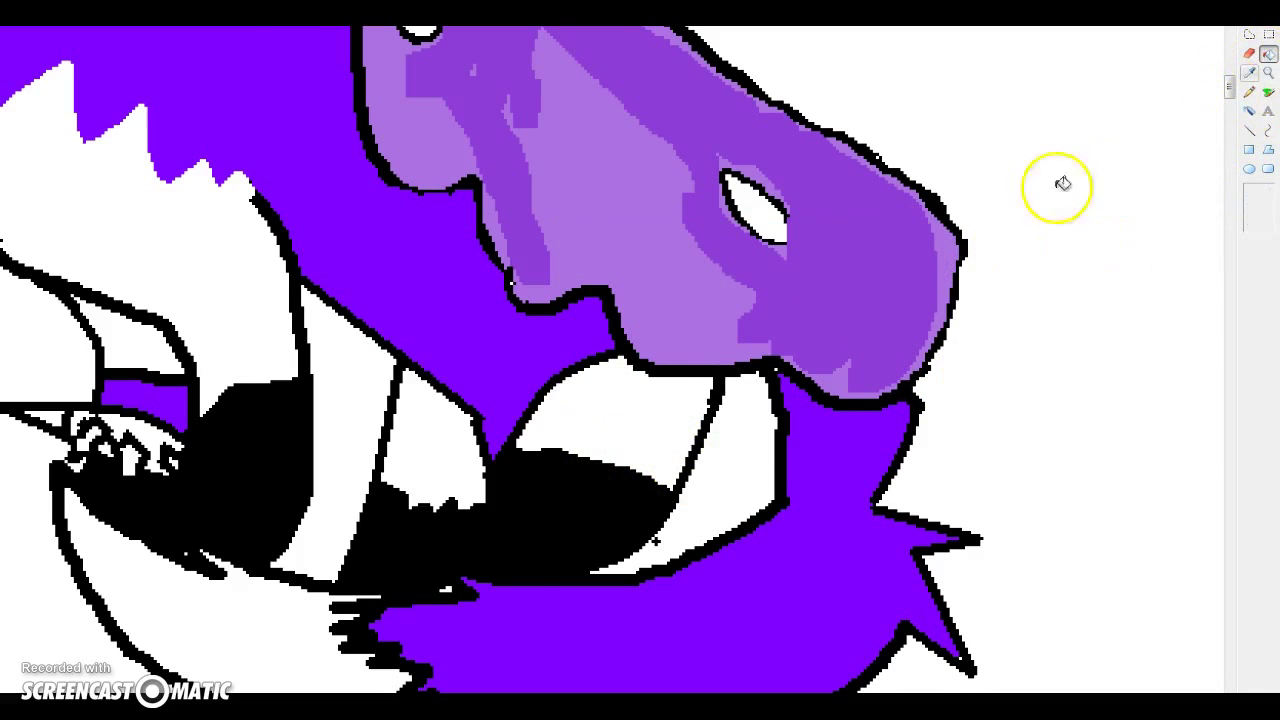
click(1268, 93)
mouse_move(557, 506)
mouse_down()
mouse_move(508, 548)
mouse_move(530, 512)
mouse_move(605, 513)
mouse_move(547, 531)
mouse_move(628, 493)
mouse_up()
mouse_move(271, 457)
mouse_down()
mouse_move(230, 413)
mouse_move(257, 399)
mouse_move(276, 479)
mouse_move(272, 447)
mouse_move(219, 429)
mouse_move(308, 418)
mouse_up()
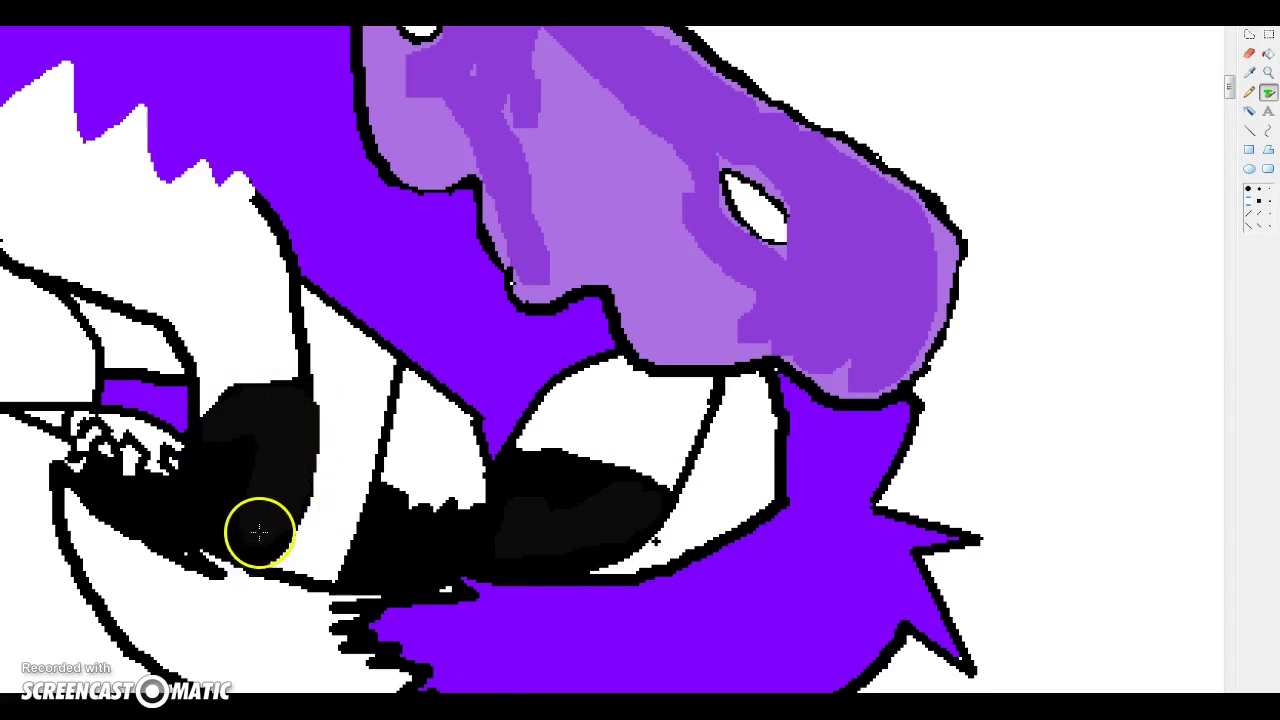
Mix a darker shade of the body purple and brush it over the tail's base and lower curve
scroll(727, 281, down, 3)
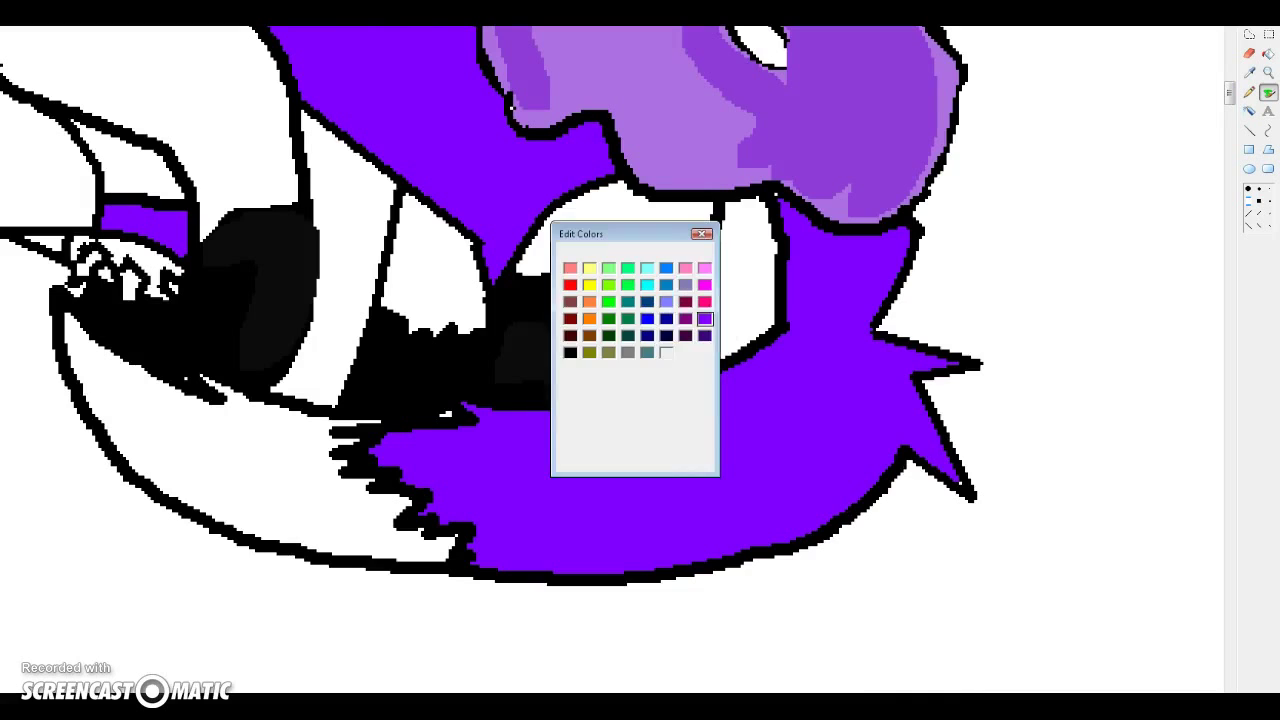
click(640, 438)
click(586, 458)
mouse_move(531, 523)
mouse_down()
mouse_move(617, 534)
mouse_move(677, 514)
mouse_move(762, 515)
mouse_move(886, 420)
mouse_move(800, 389)
mouse_move(851, 294)
mouse_move(880, 369)
mouse_move(529, 549)
mouse_move(760, 523)
mouse_move(602, 453)
mouse_move(723, 409)
mouse_up()
Mix a custom purple slightly lighter than the back patch's shading colour for the horns
scroll(990, 361, up, 3)
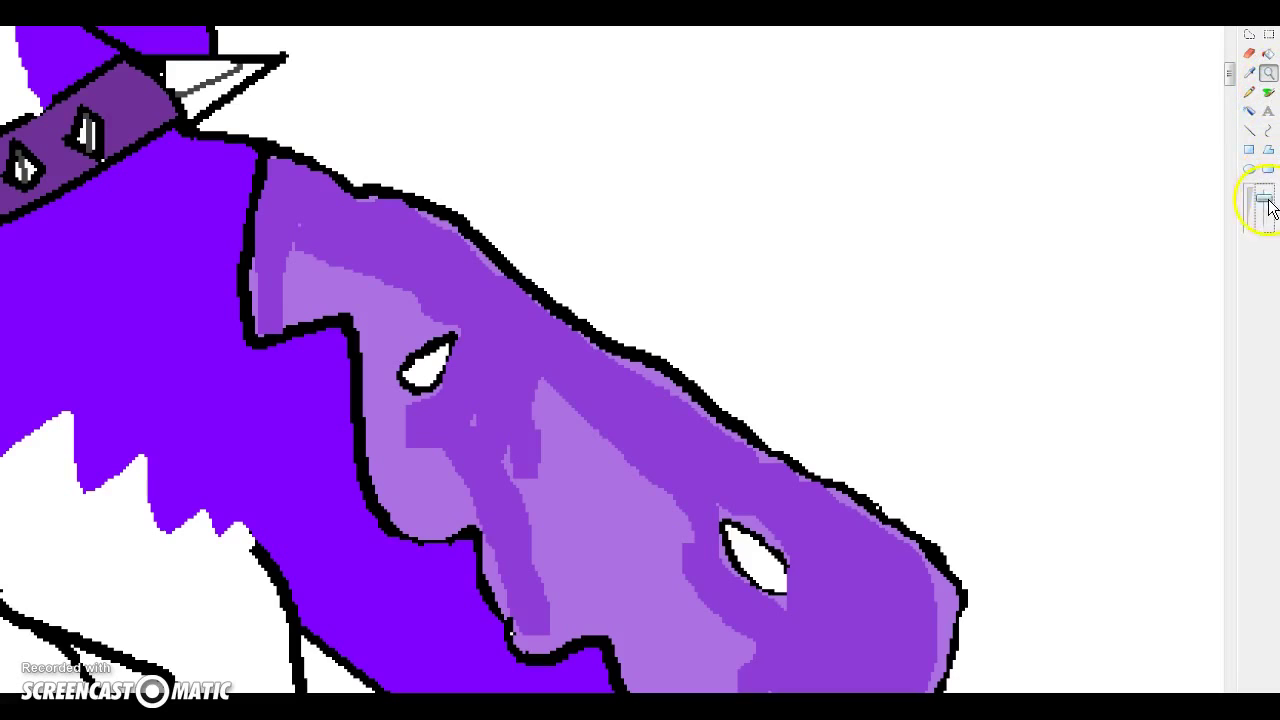
drag(1267, 203, 1266, 219)
click(271, 87)
click(147, 296)
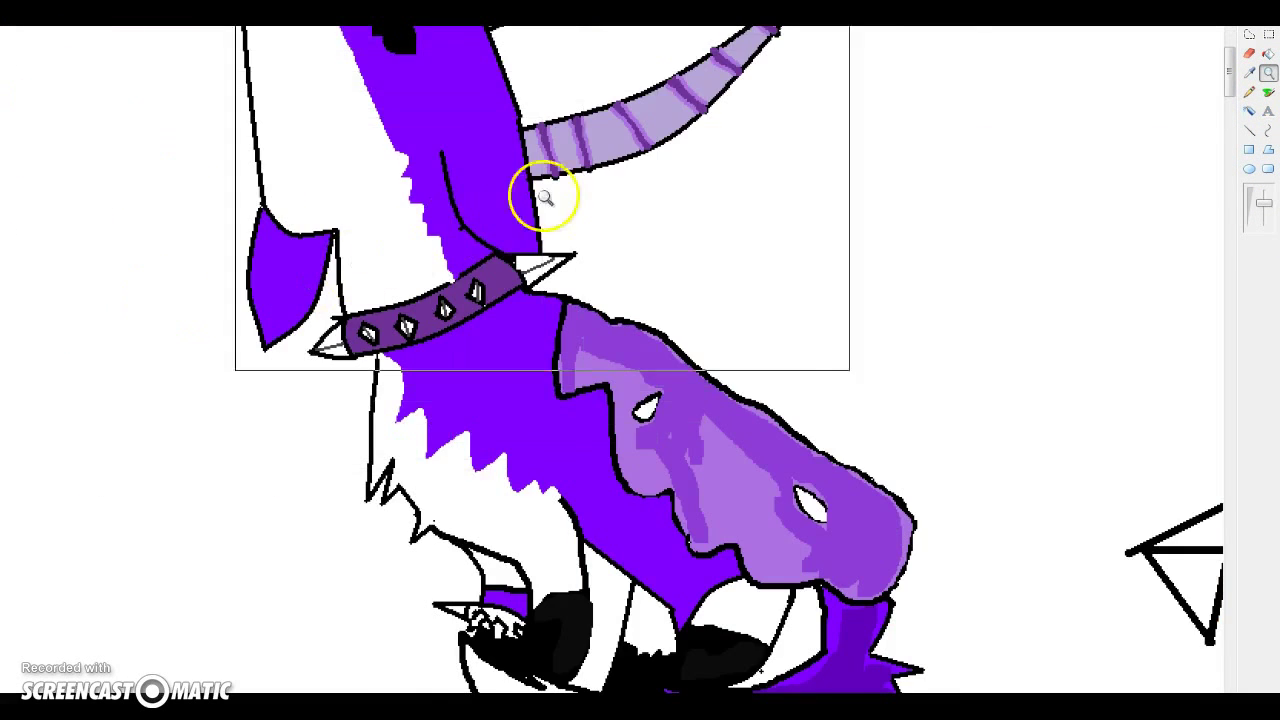
click(544, 197)
click(641, 438)
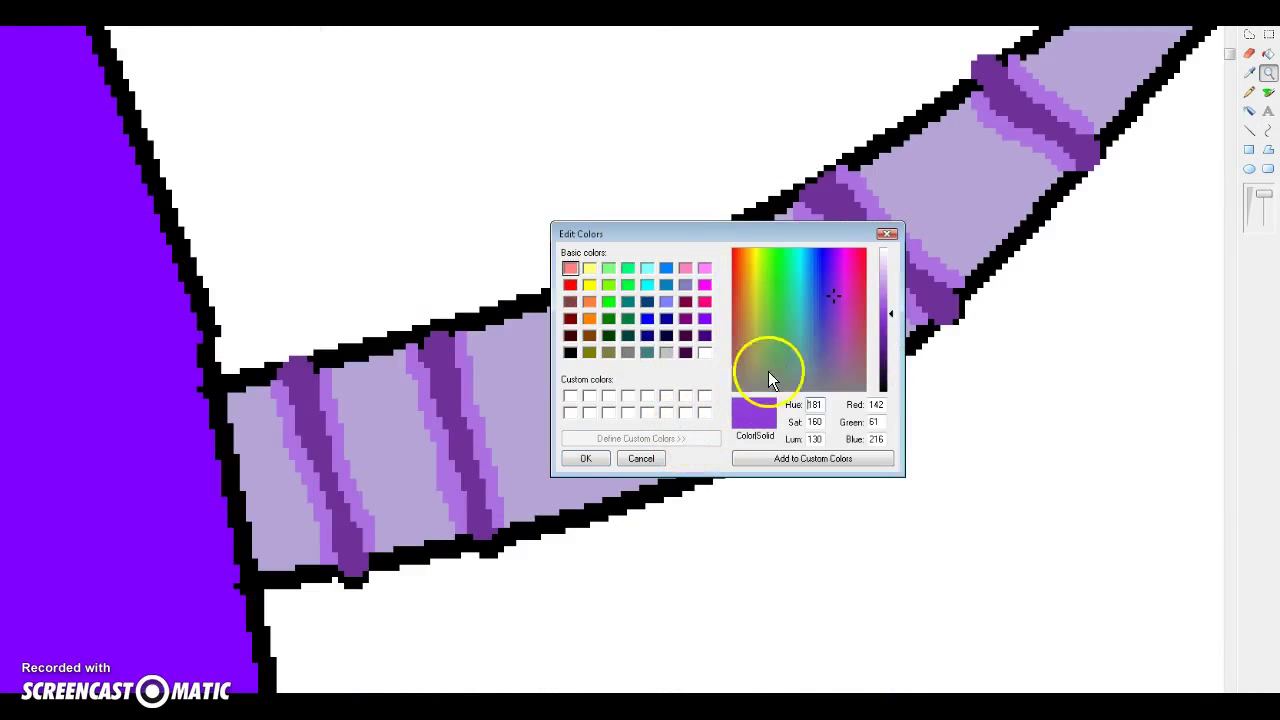
drag(894, 313, 889, 300)
click(586, 458)
Brush lighter purple patches between the stripes of the lower horn with a square brush
click(1268, 92)
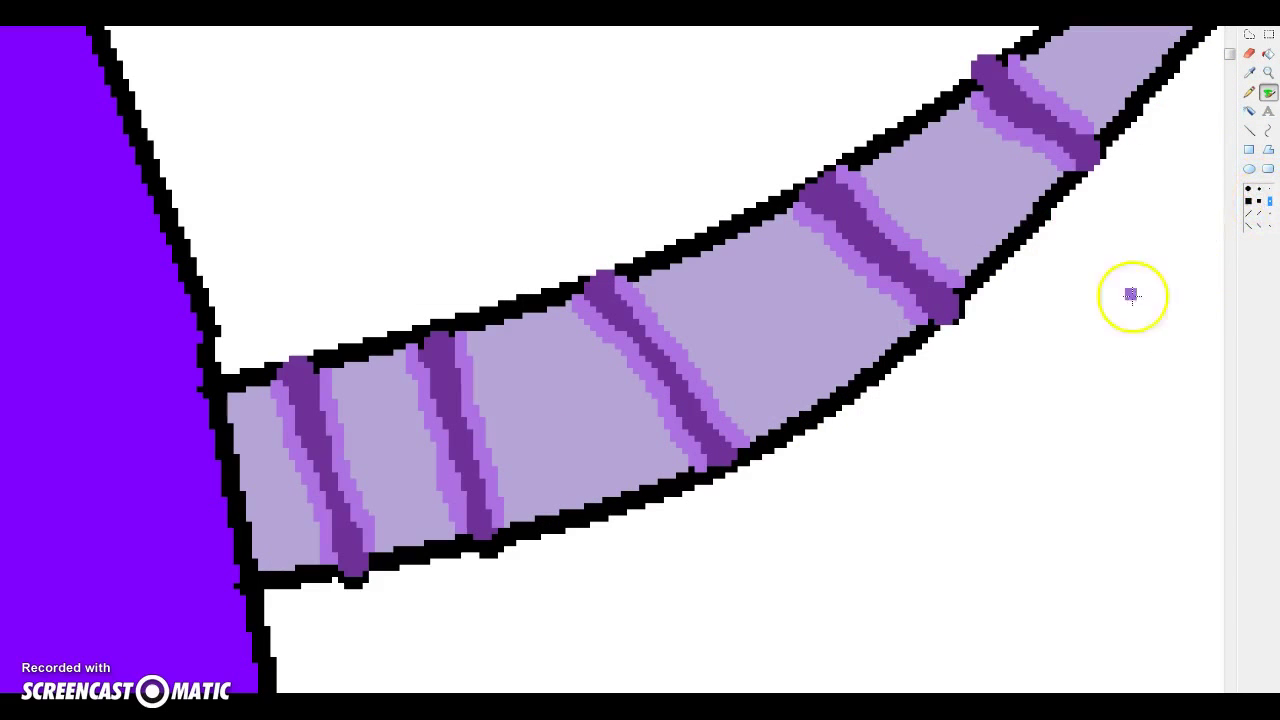
click(1248, 201)
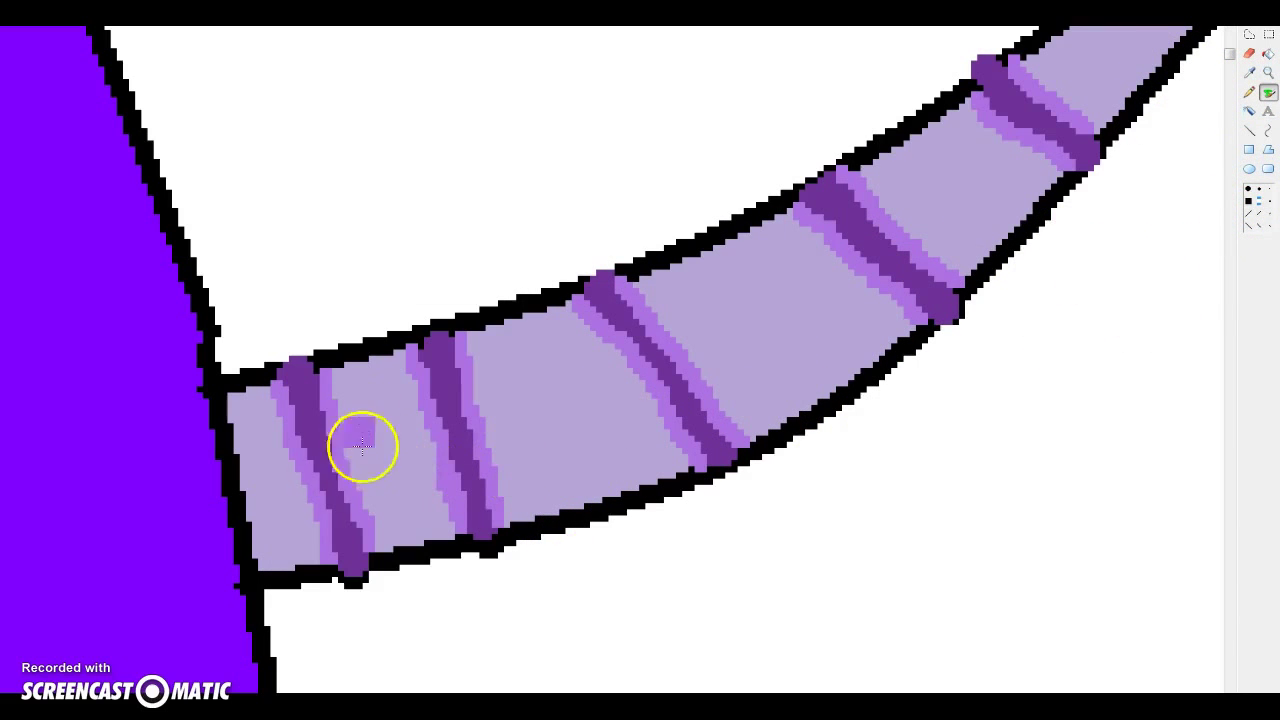
drag(264, 509, 284, 548)
mouse_move(386, 516)
mouse_down()
mouse_move(386, 453)
mouse_move(400, 530)
mouse_up()
mouse_move(507, 376)
mouse_down()
mouse_move(556, 342)
mouse_move(560, 365)
mouse_move(500, 391)
mouse_move(580, 340)
mouse_up()
mouse_move(731, 291)
mouse_down()
mouse_move(787, 378)
mouse_move(747, 399)
mouse_move(829, 364)
mouse_move(877, 321)
mouse_move(868, 334)
mouse_move(1020, 170)
mouse_up()
scroll(1143, 294, up, 3)
mouse_move(1143, 294)
mouse_down()
mouse_move(1102, 266)
mouse_move(1172, 190)
mouse_up()
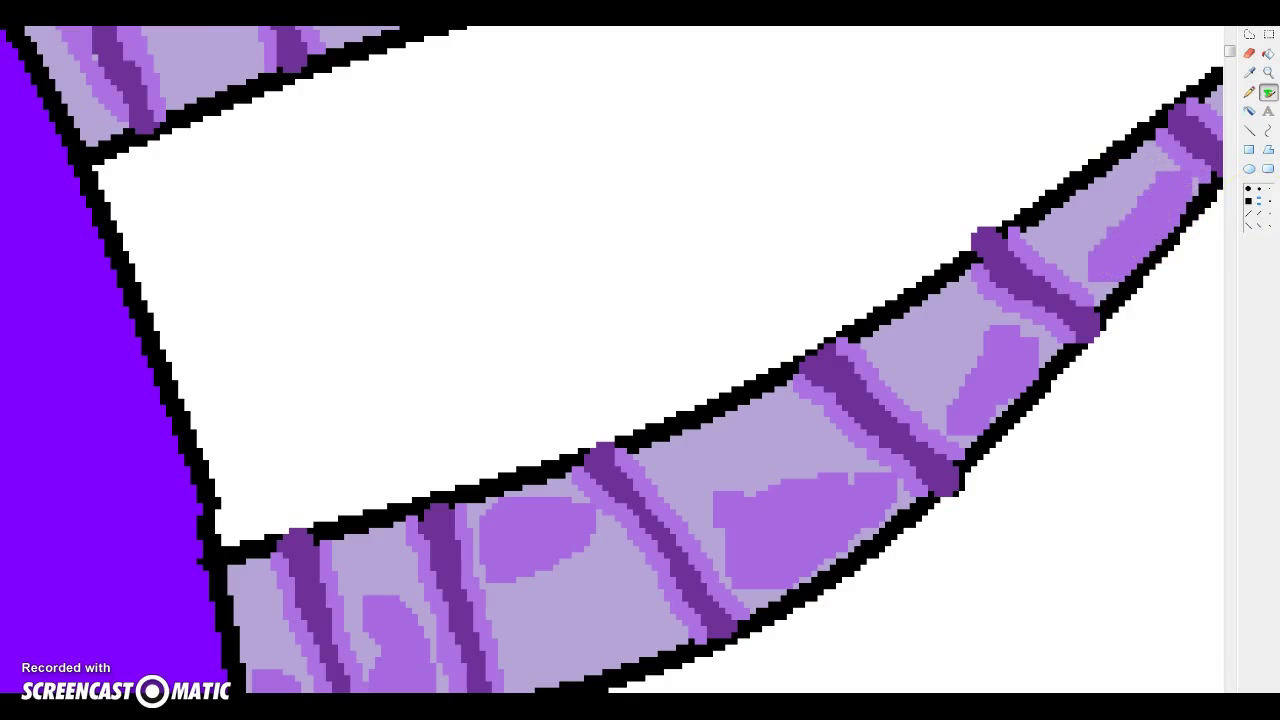
Brush matching purple patches between the upper horn's stripes and add more near the lower horn's tip and base
click(1268, 203)
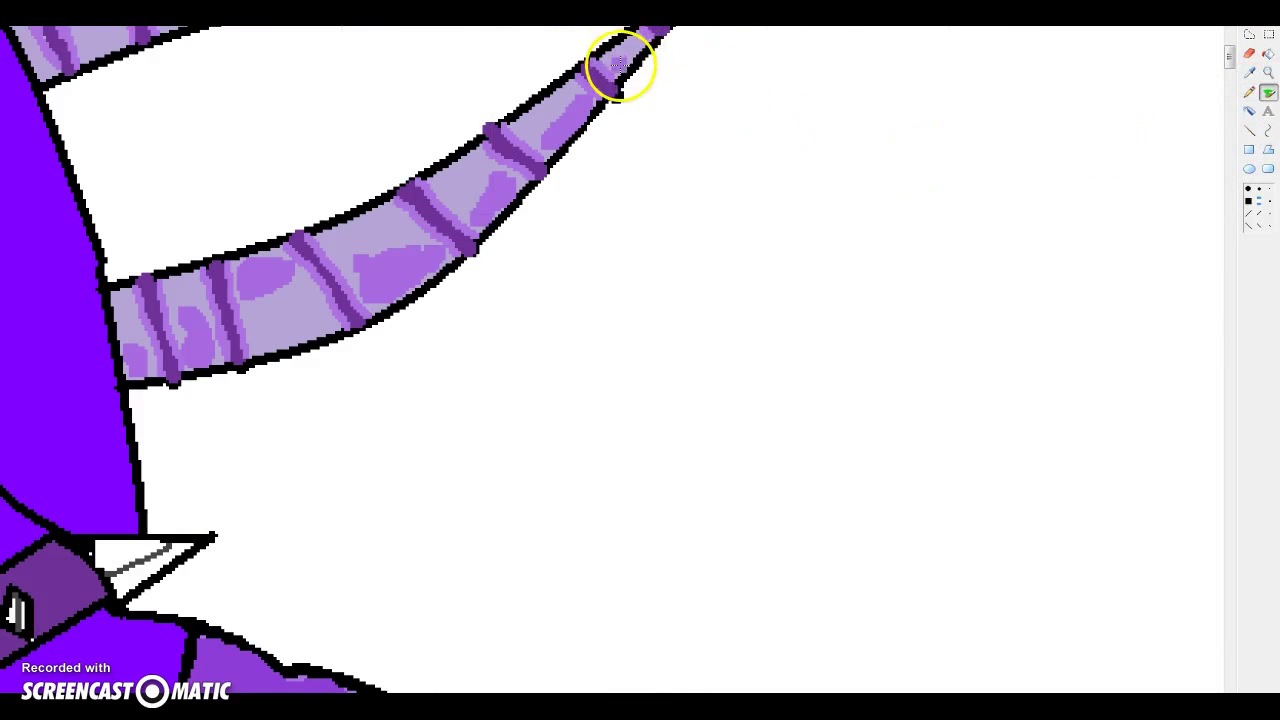
scroll(680, 65, up, 3)
drag(495, 120, 543, 115)
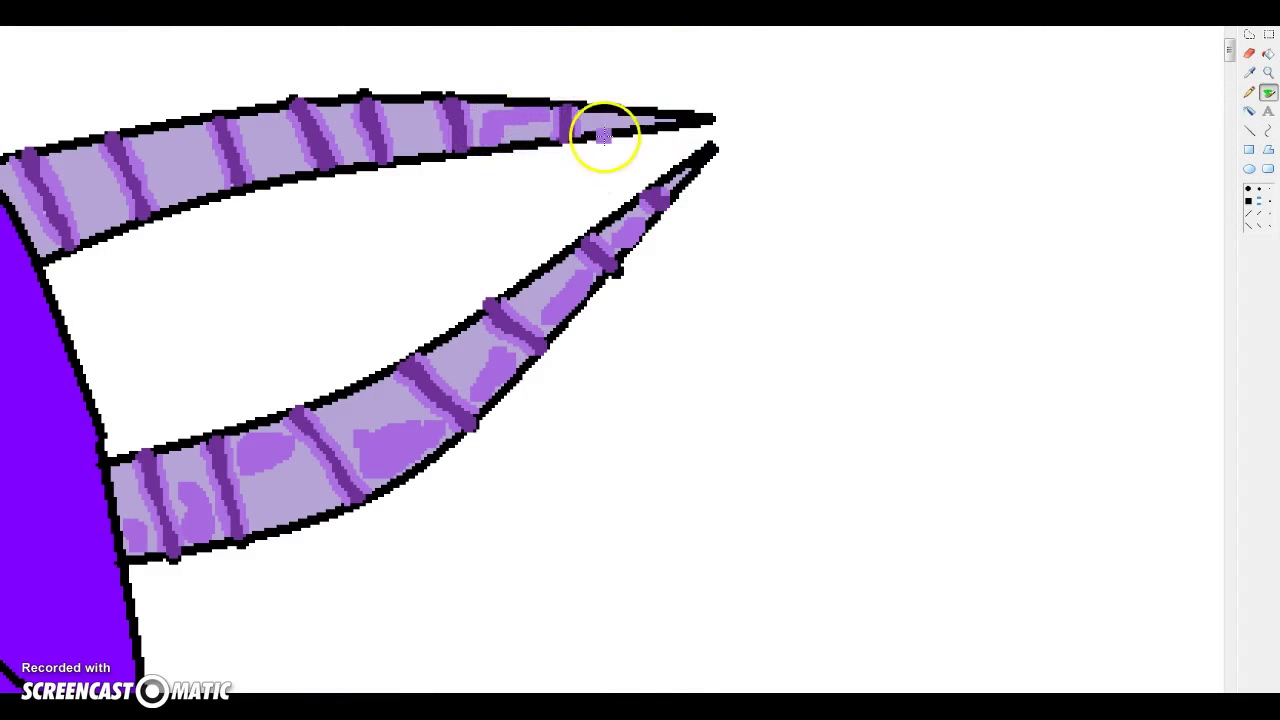
mouse_move(406, 119)
mouse_down()
mouse_move(400, 129)
mouse_move(430, 138)
mouse_up()
mouse_move(337, 118)
mouse_down()
mouse_move(295, 174)
mouse_move(260, 169)
mouse_move(278, 125)
mouse_move(284, 161)
mouse_move(162, 204)
mouse_move(208, 181)
mouse_move(162, 181)
mouse_move(185, 174)
mouse_move(181, 213)
mouse_move(88, 230)
mouse_move(115, 210)
mouse_up()
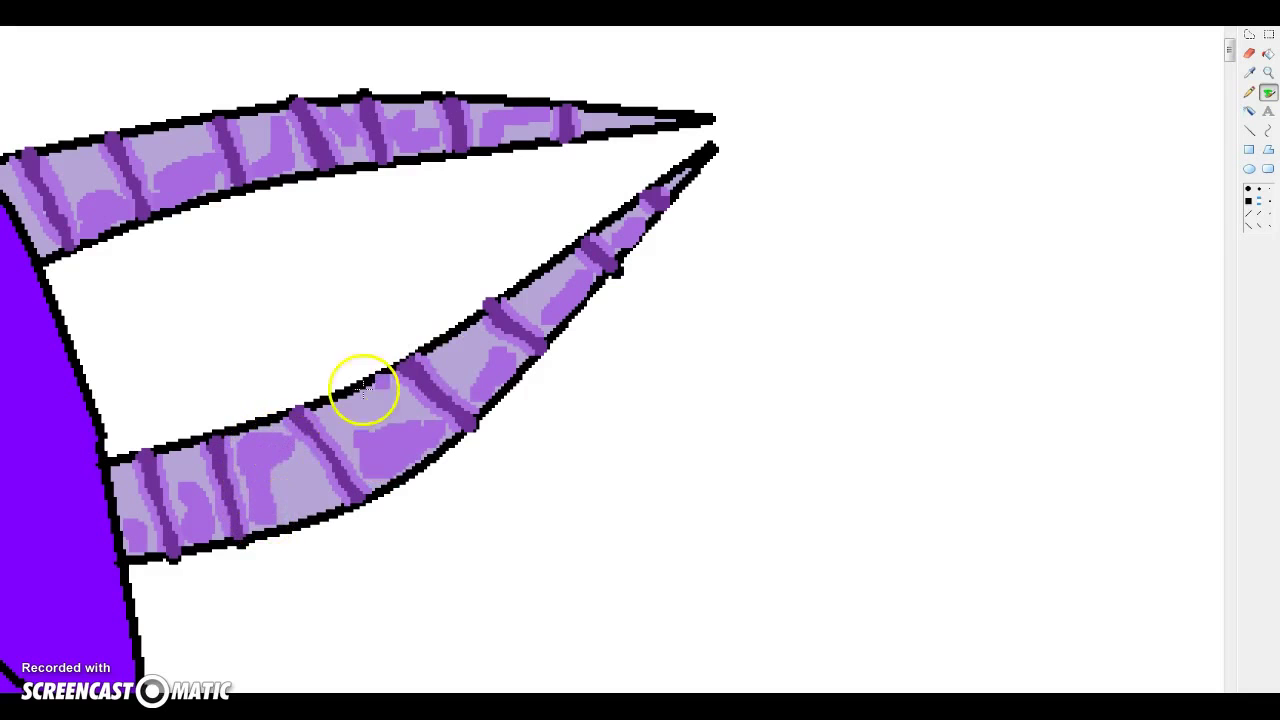
Shade the body with darker purple beneath the collar, along the back patch's jagged edge and down the belly
drag(1265, 211, 1268, 228)
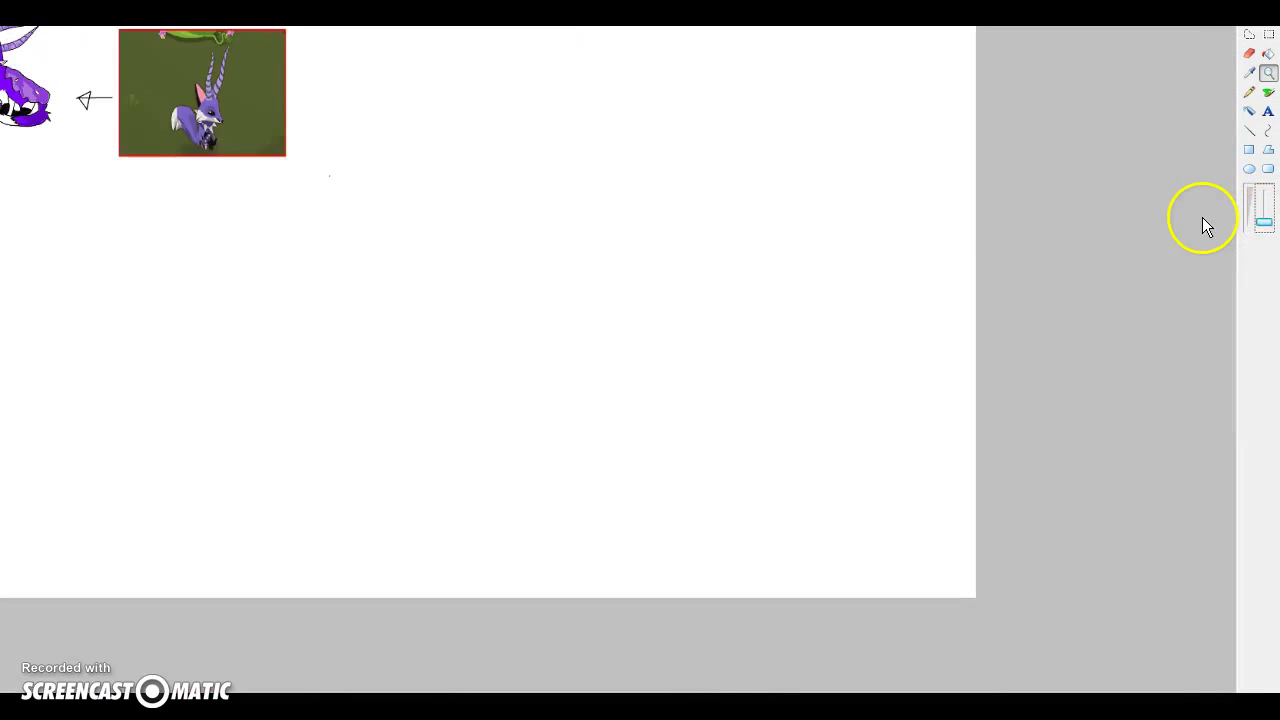
click(100, 78)
click(147, 150)
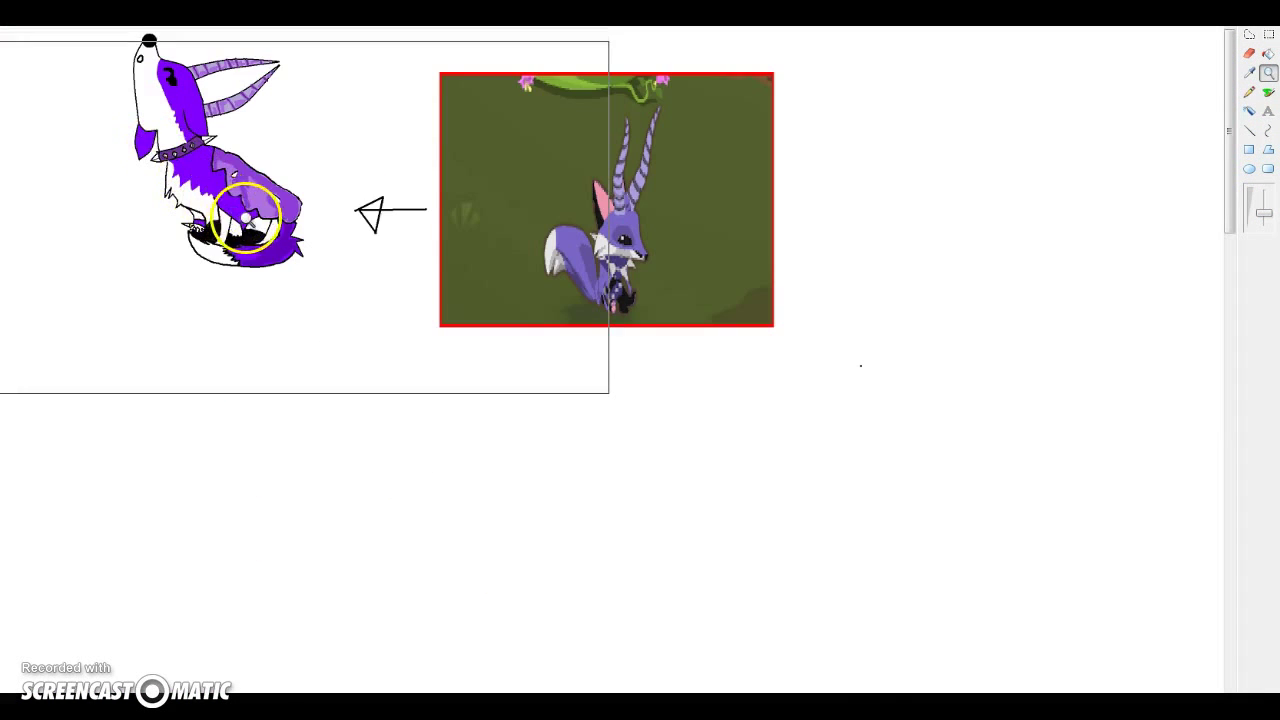
click(290, 220)
click(325, 232)
click(410, 318)
click(1268, 93)
mouse_move(583, 145)
mouse_down()
mouse_move(633, 141)
mouse_move(616, 161)
mouse_move(579, 161)
mouse_move(433, 239)
mouse_move(428, 215)
mouse_move(606, 151)
mouse_move(701, 393)
mouse_move(739, 425)
mouse_move(680, 337)
mouse_move(716, 349)
mouse_move(786, 486)
mouse_up()
scroll(820, 488, down, 3)
mouse_move(750, 92)
mouse_down()
mouse_move(768, 187)
mouse_move(852, 317)
mouse_move(759, 226)
mouse_move(740, 167)
mouse_move(892, 349)
mouse_move(913, 327)
mouse_move(991, 323)
mouse_move(875, 309)
mouse_up()
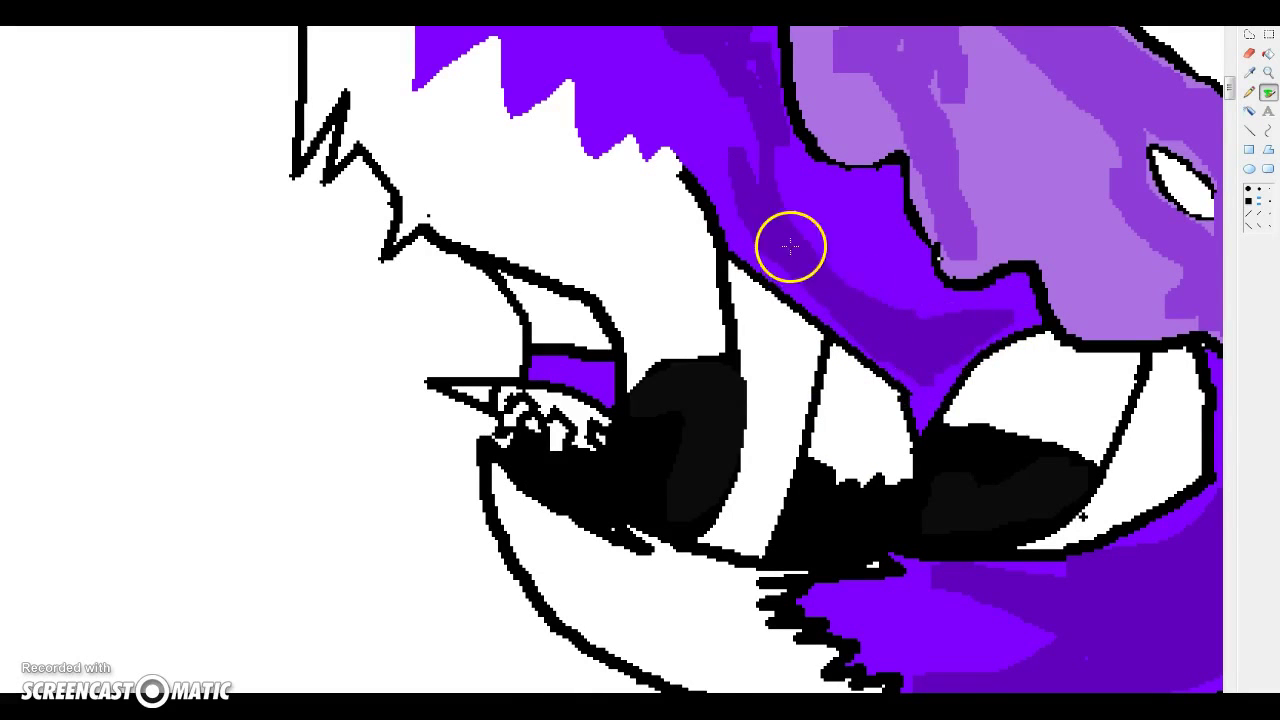
Shade the back of the head near the lower horn and the outer edge of the flap hanging below the jaw
scroll(791, 246, up, 8)
mouse_move(472, 362)
mouse_down()
mouse_move(608, 463)
mouse_move(594, 466)
mouse_move(602, 494)
mouse_move(537, 363)
mouse_move(580, 371)
mouse_move(555, 210)
mouse_up()
scroll(388, 163, up, 2)
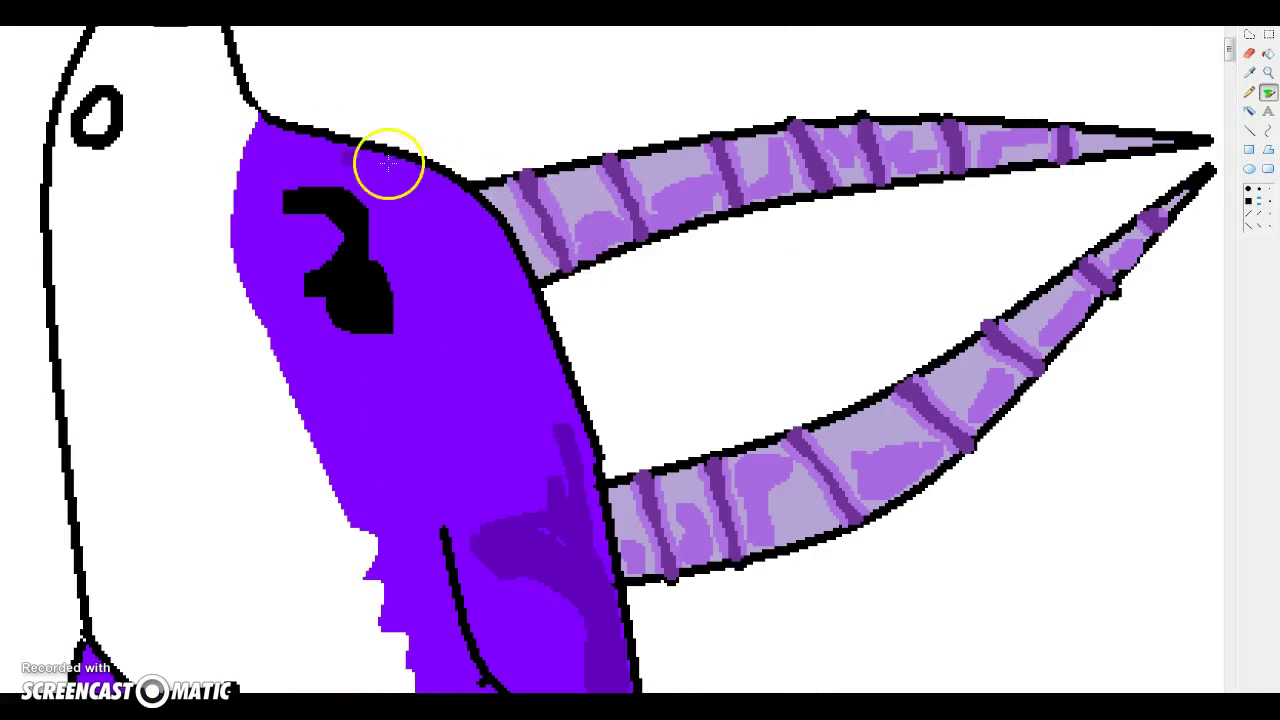
scroll(510, 520, down, 2)
mouse_move(96, 378)
mouse_down()
mouse_move(110, 521)
mouse_move(74, 342)
mouse_move(94, 405)
mouse_move(66, 407)
mouse_move(120, 540)
mouse_up()
scroll(543, 404, down, 3)
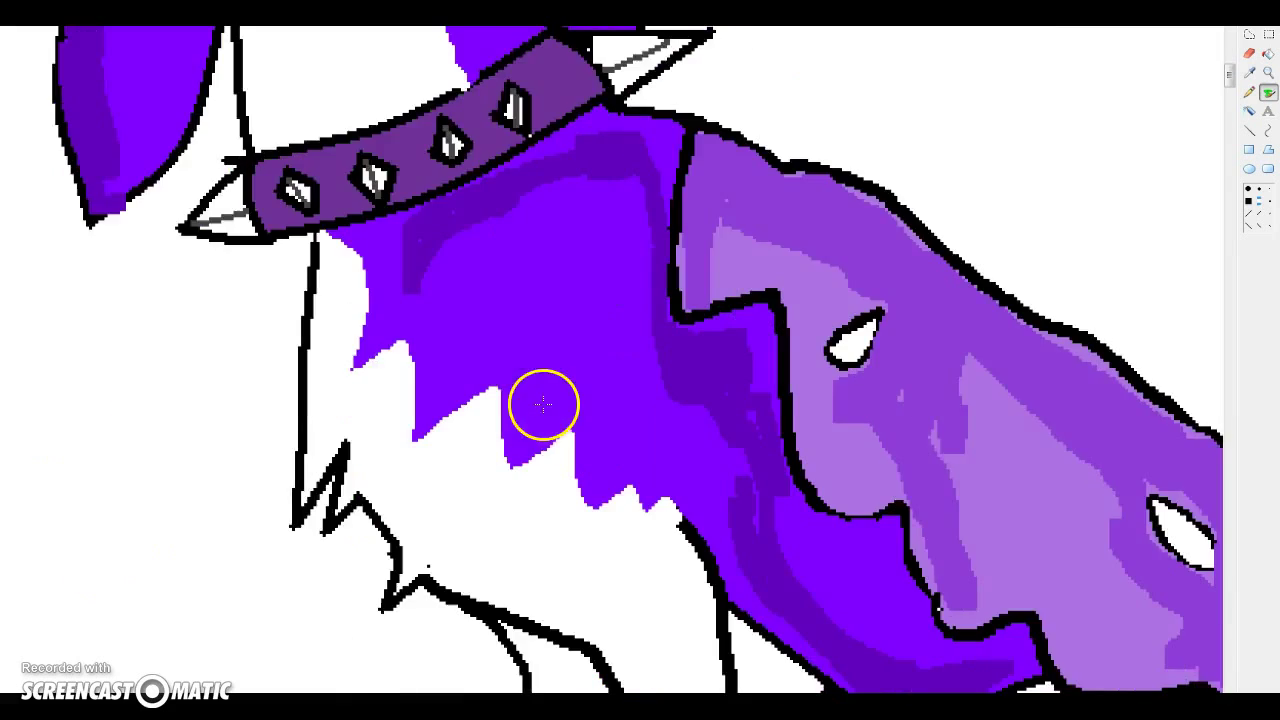
Mix a custom dark purple with red 90, green 40 and blue 123 for shading the collar
scroll(543, 404, up, 2)
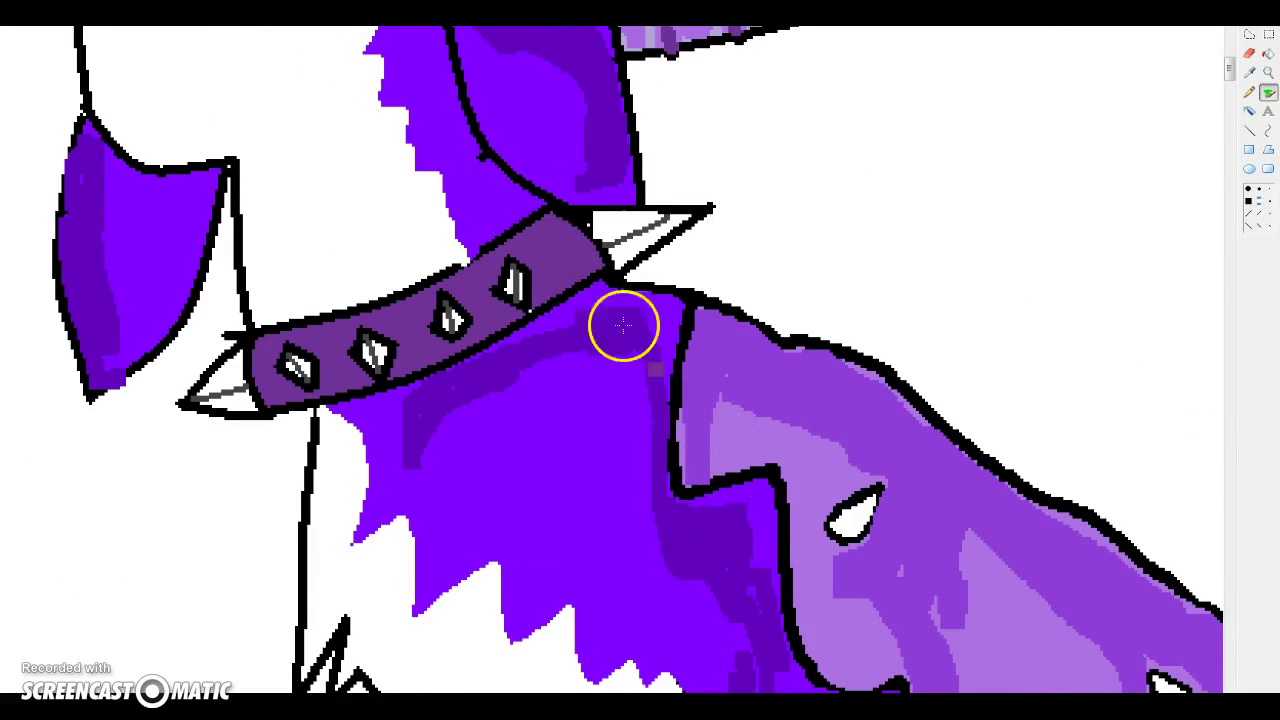
click(682, 437)
drag(888, 336, 888, 350)
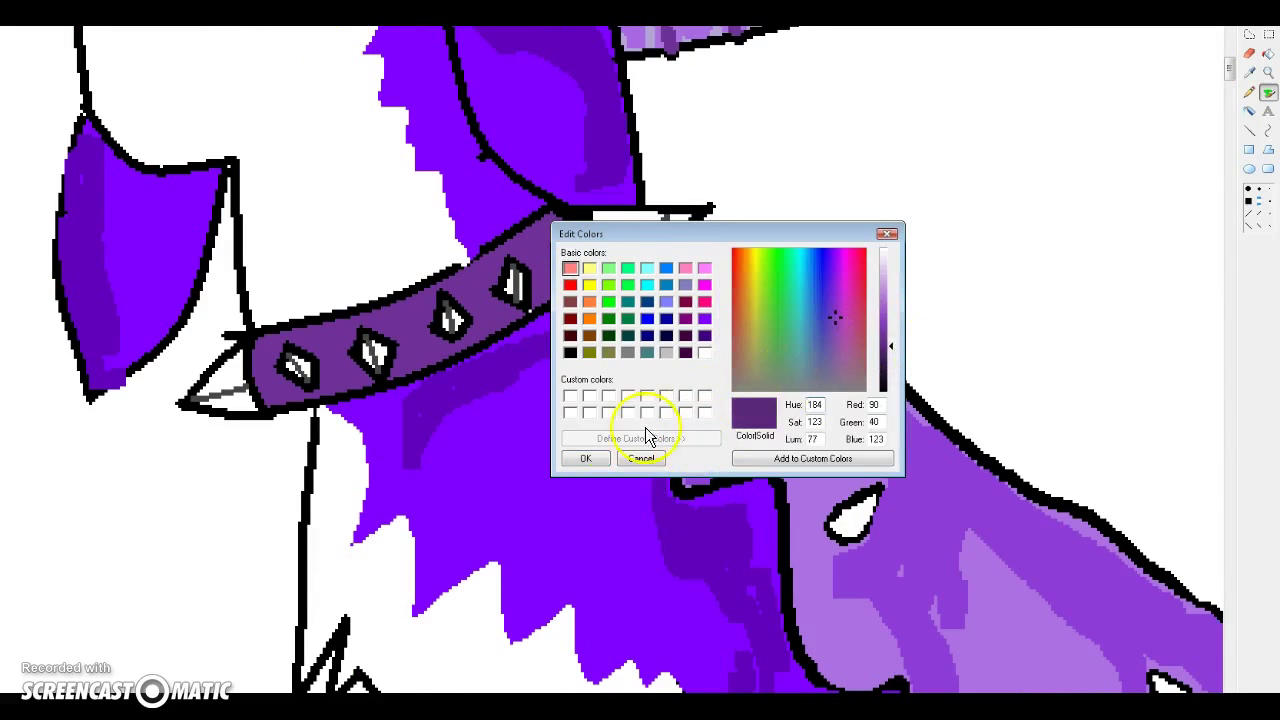
click(585, 457)
Brush dark purple shading between the collar's studs and fill its two end spikes with light grey
mouse_move(526, 260)
mouse_down()
mouse_move(566, 243)
mouse_move(583, 258)
mouse_up()
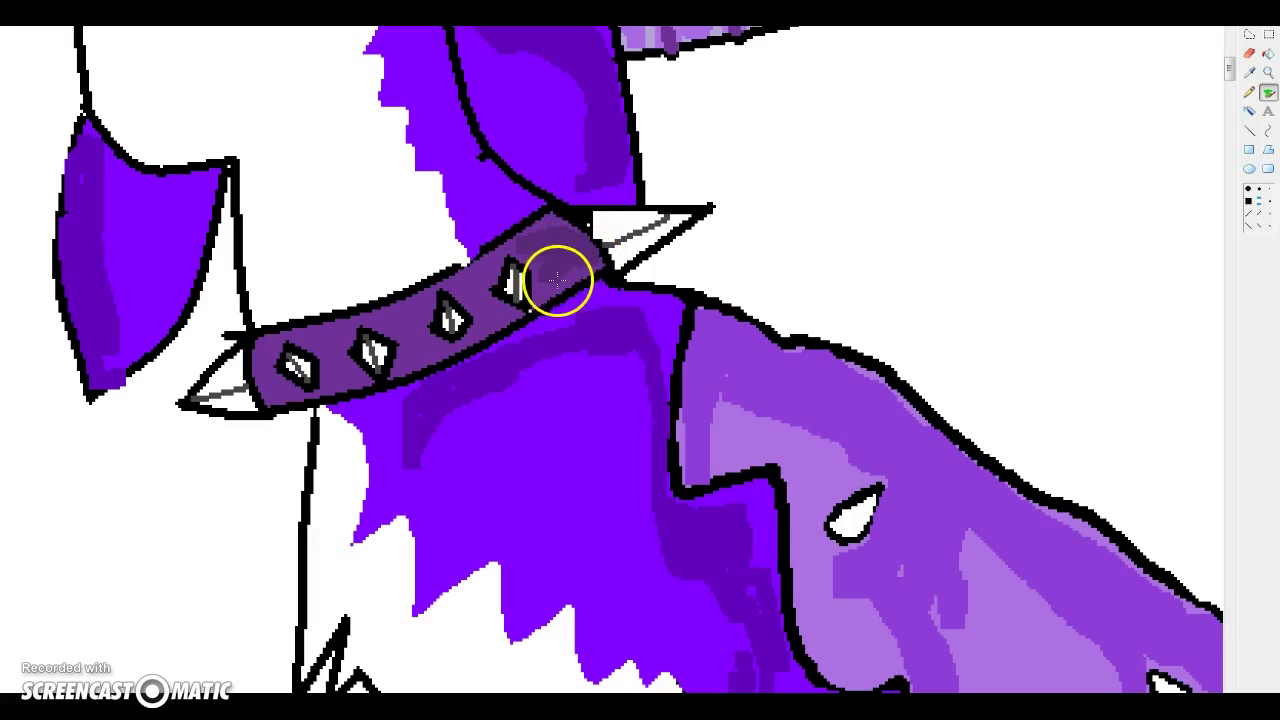
mouse_move(377, 322)
mouse_down()
mouse_move(411, 352)
mouse_move(358, 376)
mouse_move(279, 391)
mouse_move(264, 346)
mouse_move(280, 390)
mouse_move(311, 401)
mouse_move(354, 380)
mouse_up()
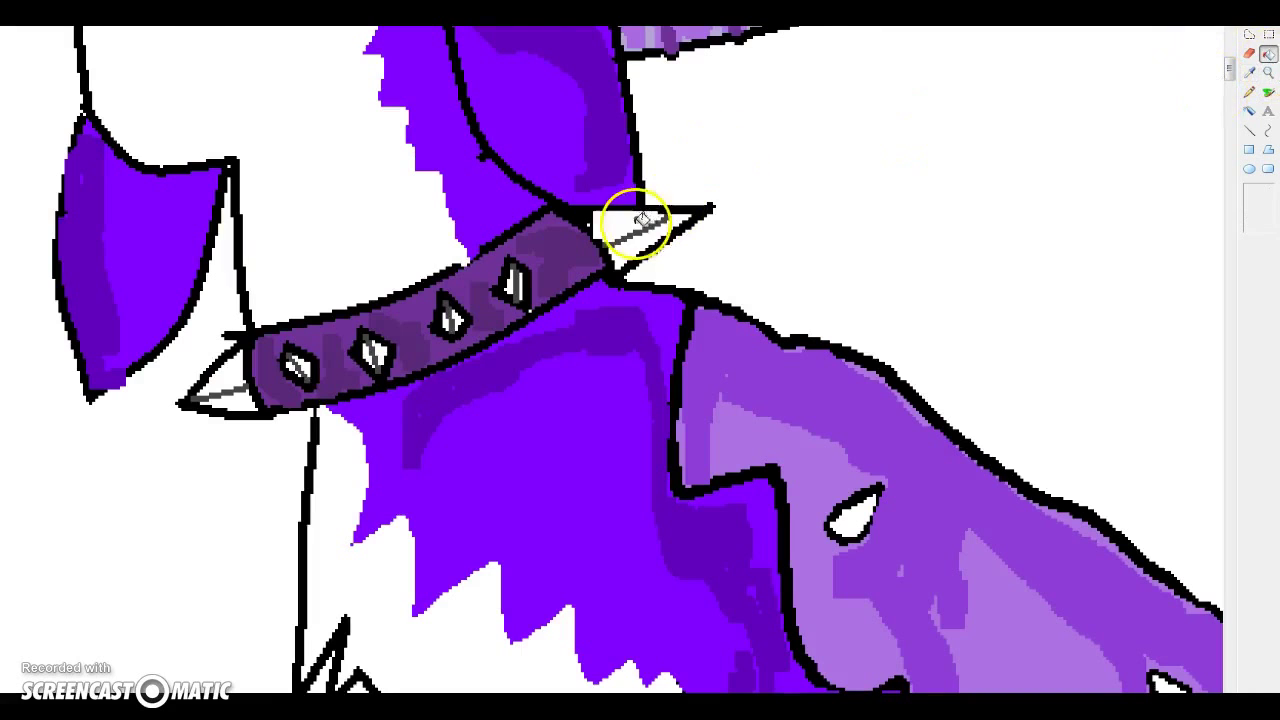
drag(640, 220, 623, 251)
drag(223, 366, 234, 400)
Fill the small front paw's upper area with dark purple and its spike and claws with grey
scroll(545, 470, down, 3)
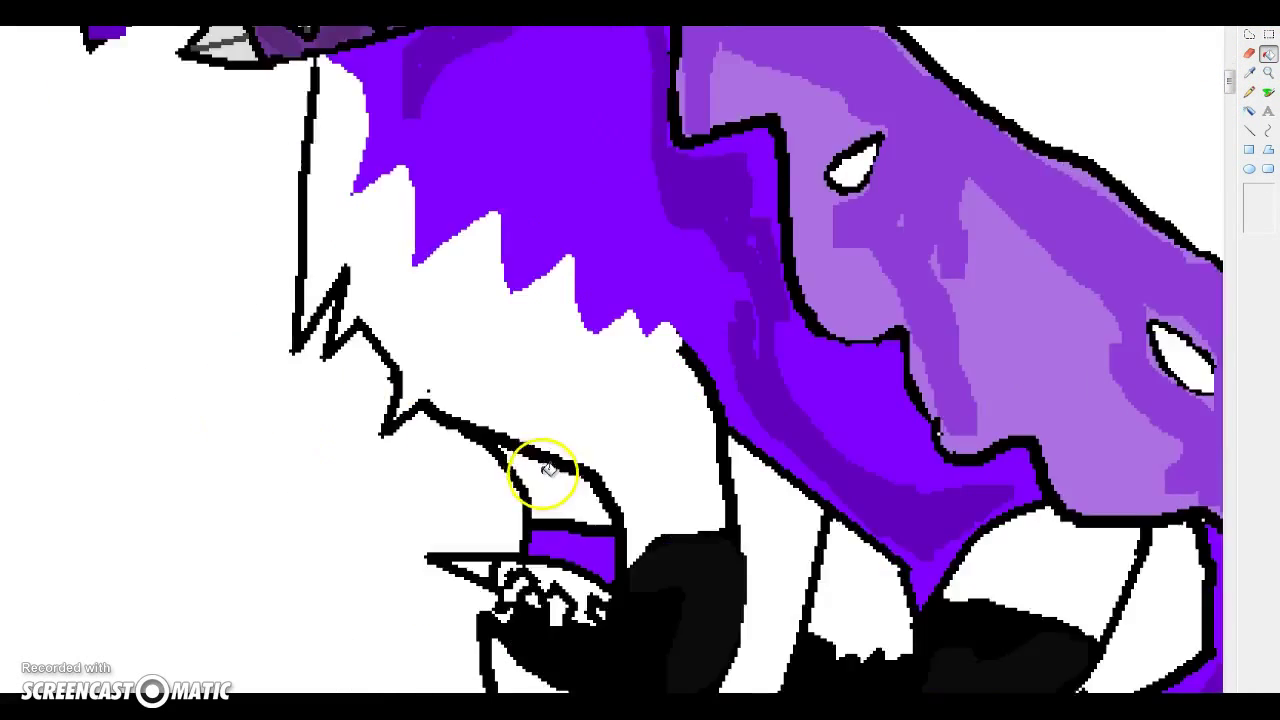
scroll(548, 470, down, 3)
drag(567, 222, 596, 262)
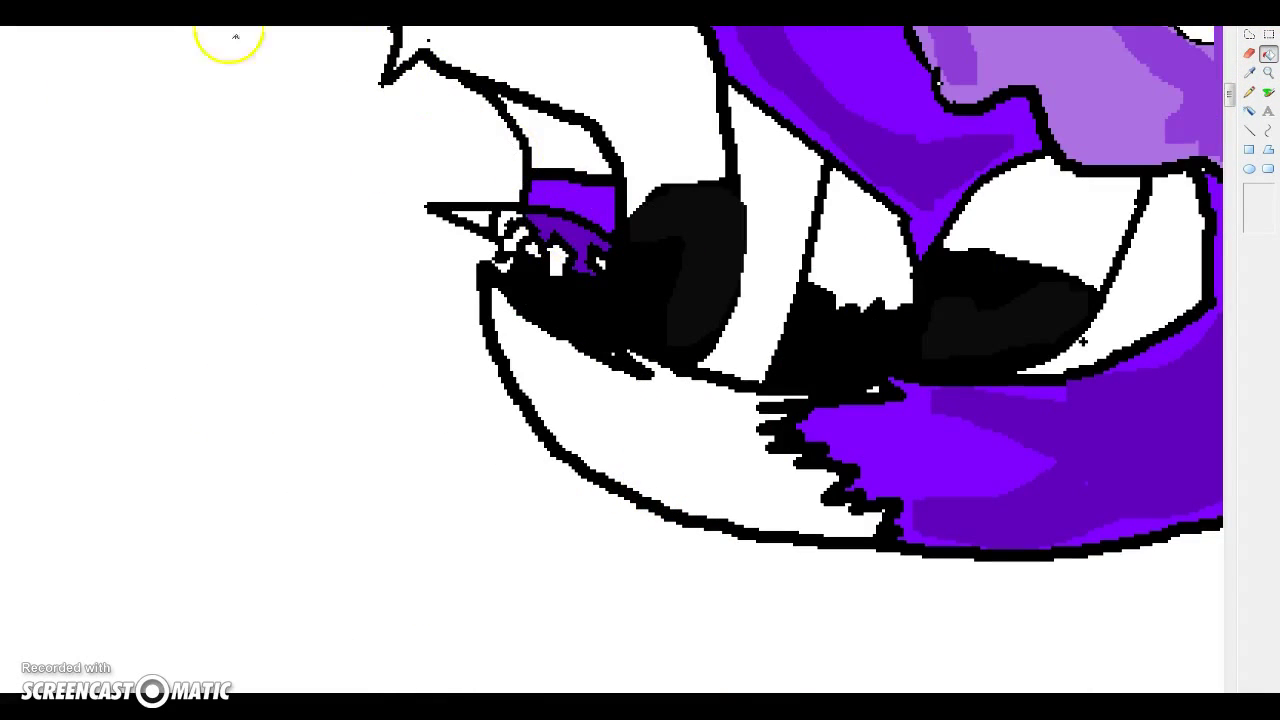
mouse_move(503, 220)
mouse_down()
mouse_move(524, 242)
mouse_move(600, 263)
mouse_up()
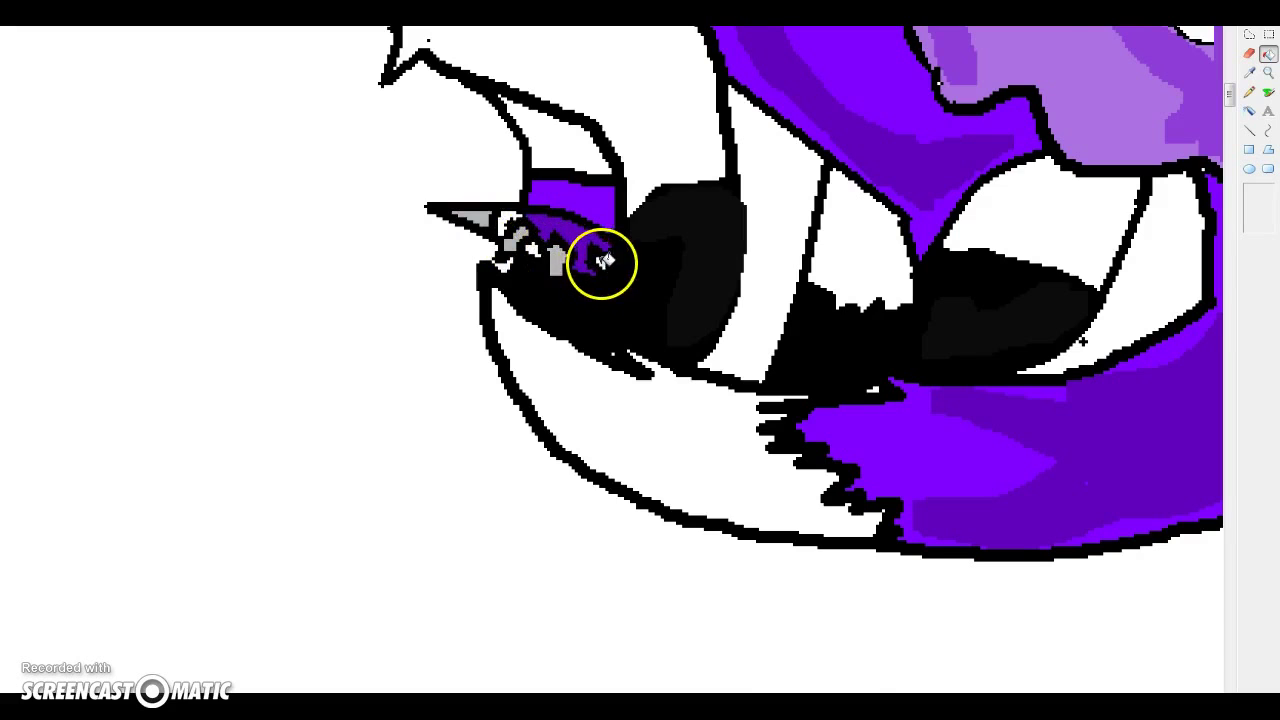
Brush darker purple shading along the forehead and behind the eye down to the lower horn's base
scroll(1018, 300, up, 2)
drag(1264, 198, 1263, 213)
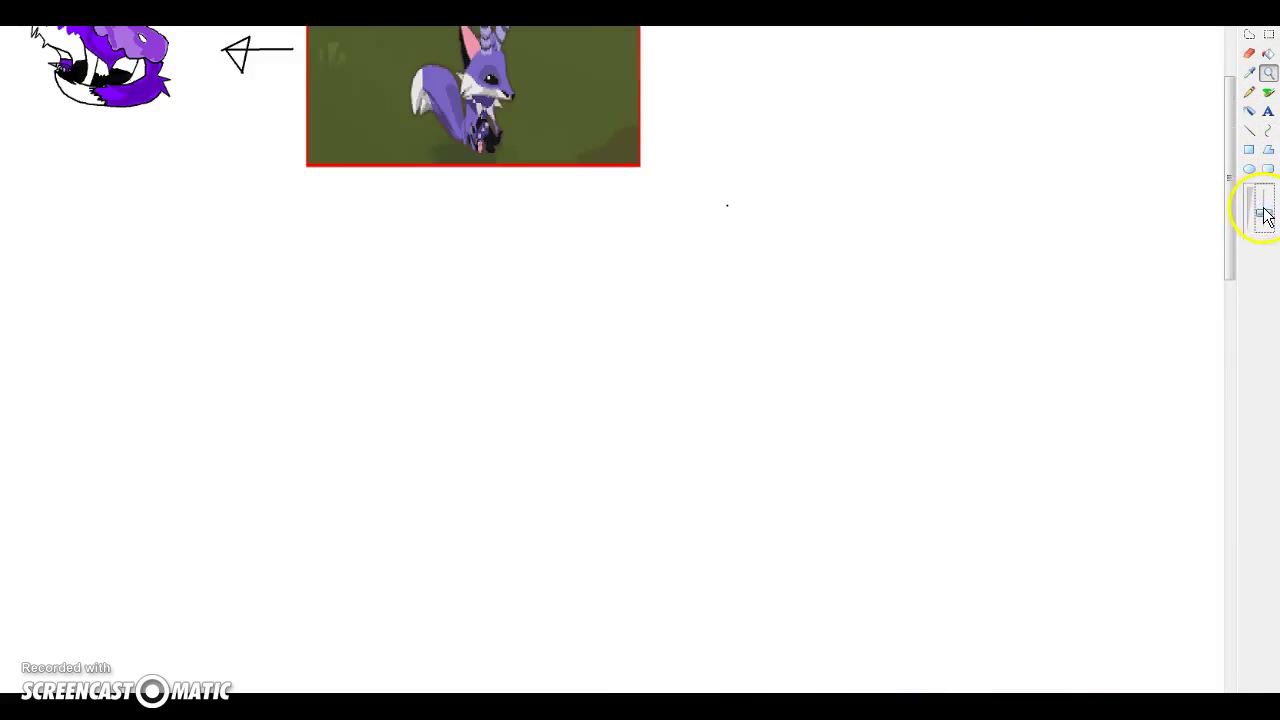
click(225, 81)
click(355, 140)
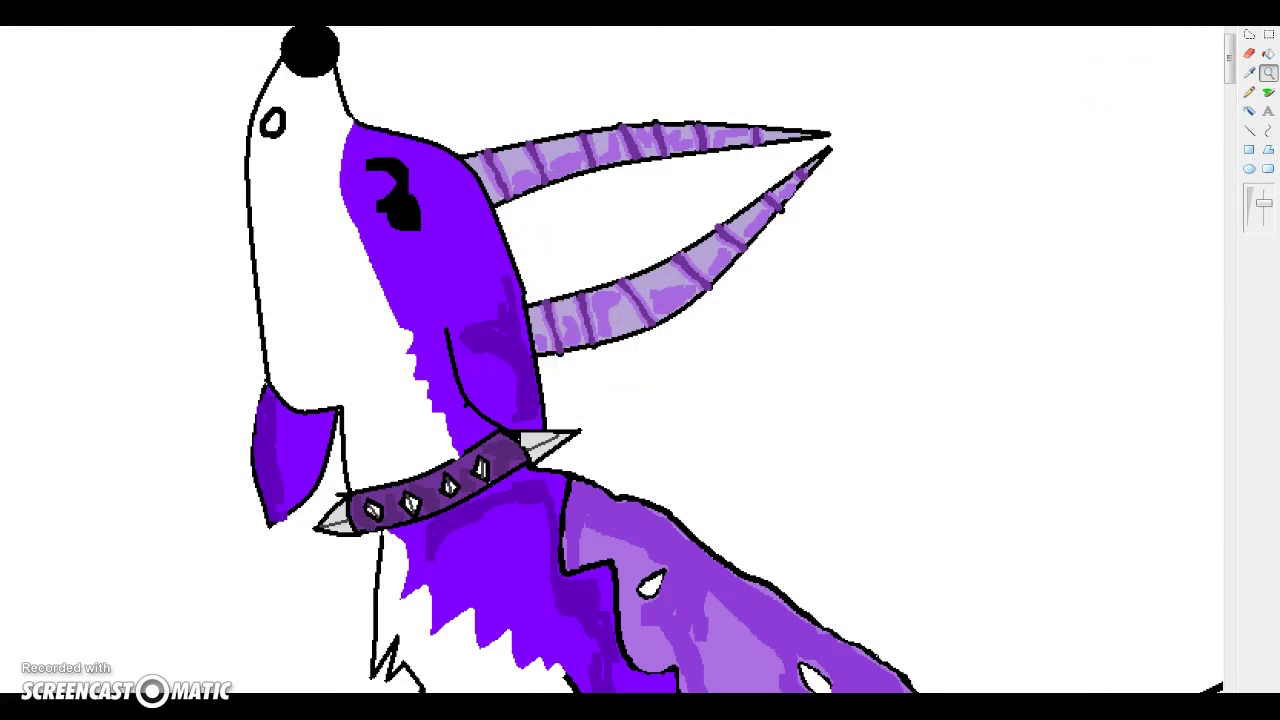
click(1266, 209)
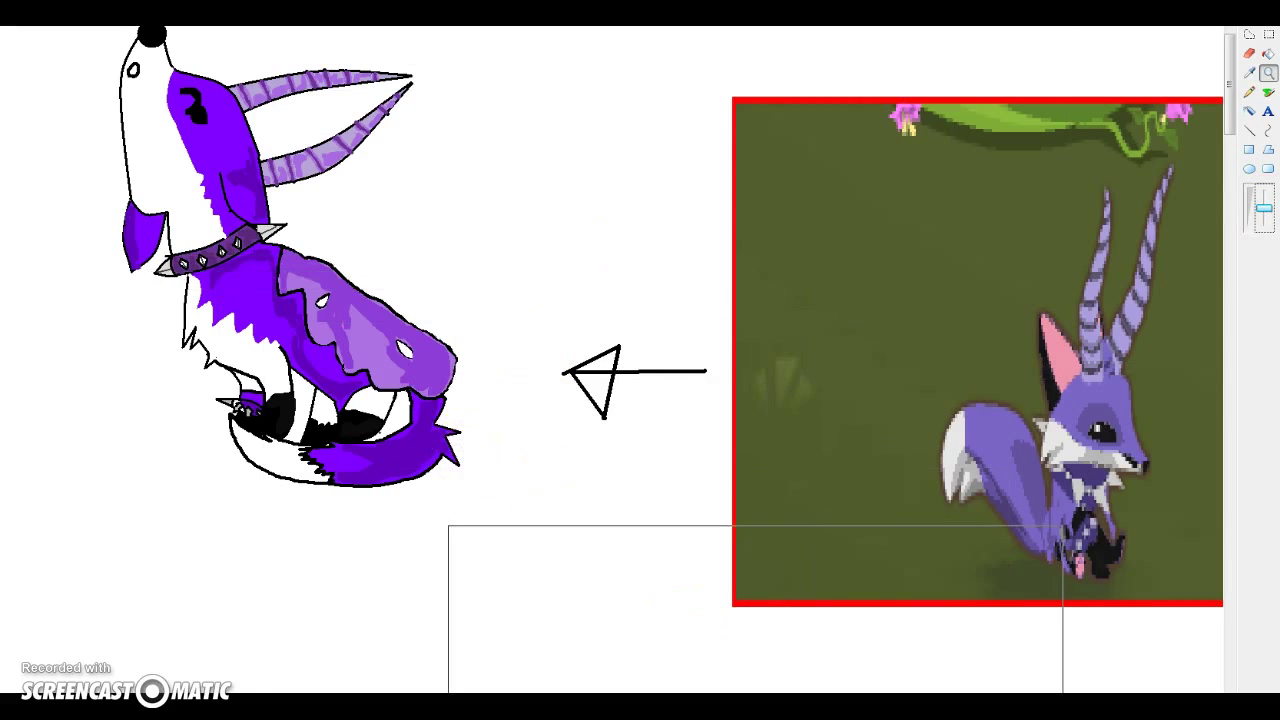
click(337, 46)
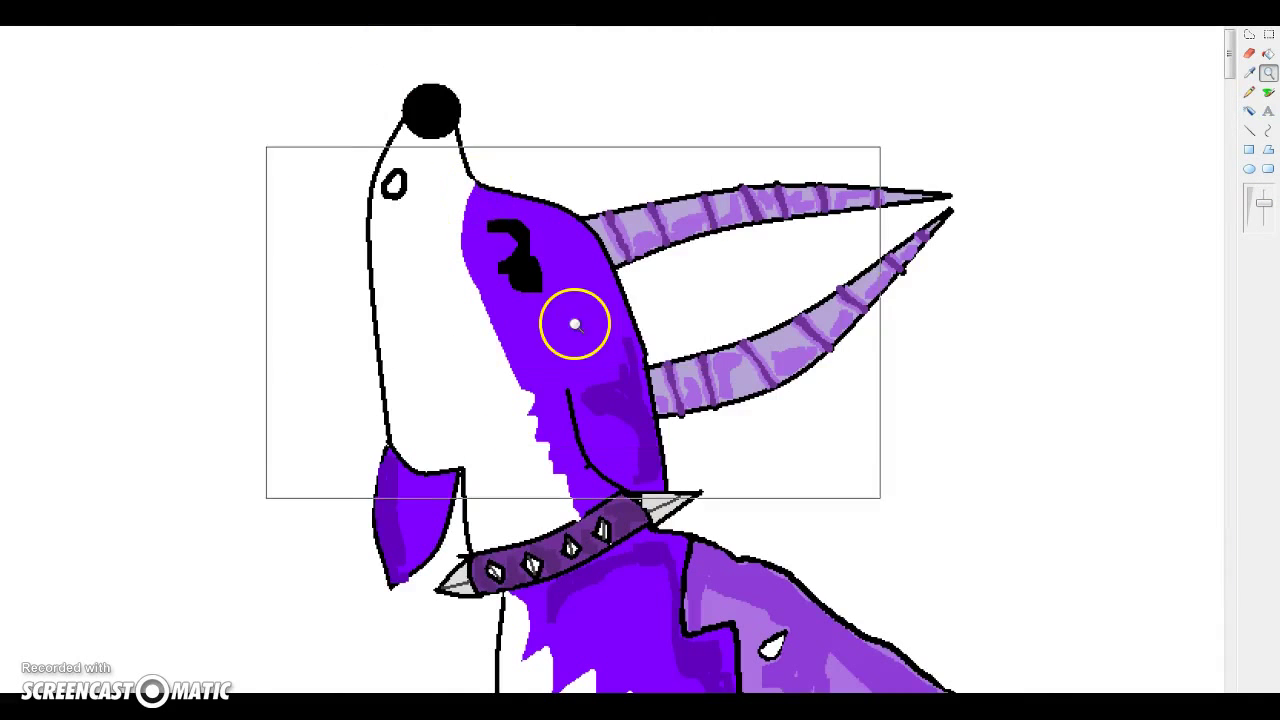
click(1268, 91)
mouse_move(545, 211)
mouse_down()
mouse_move(598, 326)
mouse_move(588, 297)
mouse_move(605, 396)
mouse_move(611, 339)
mouse_move(580, 373)
mouse_move(560, 439)
mouse_up()
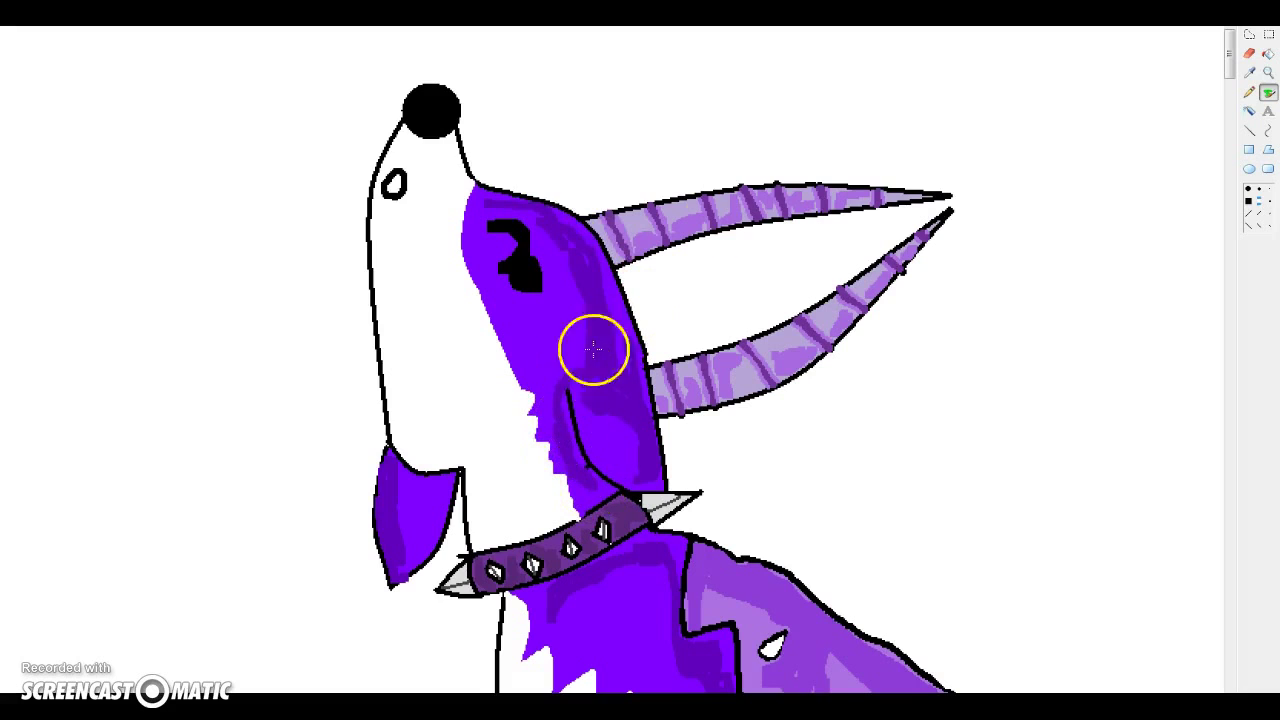
scroll(1078, 162, down, 3)
click(1262, 214)
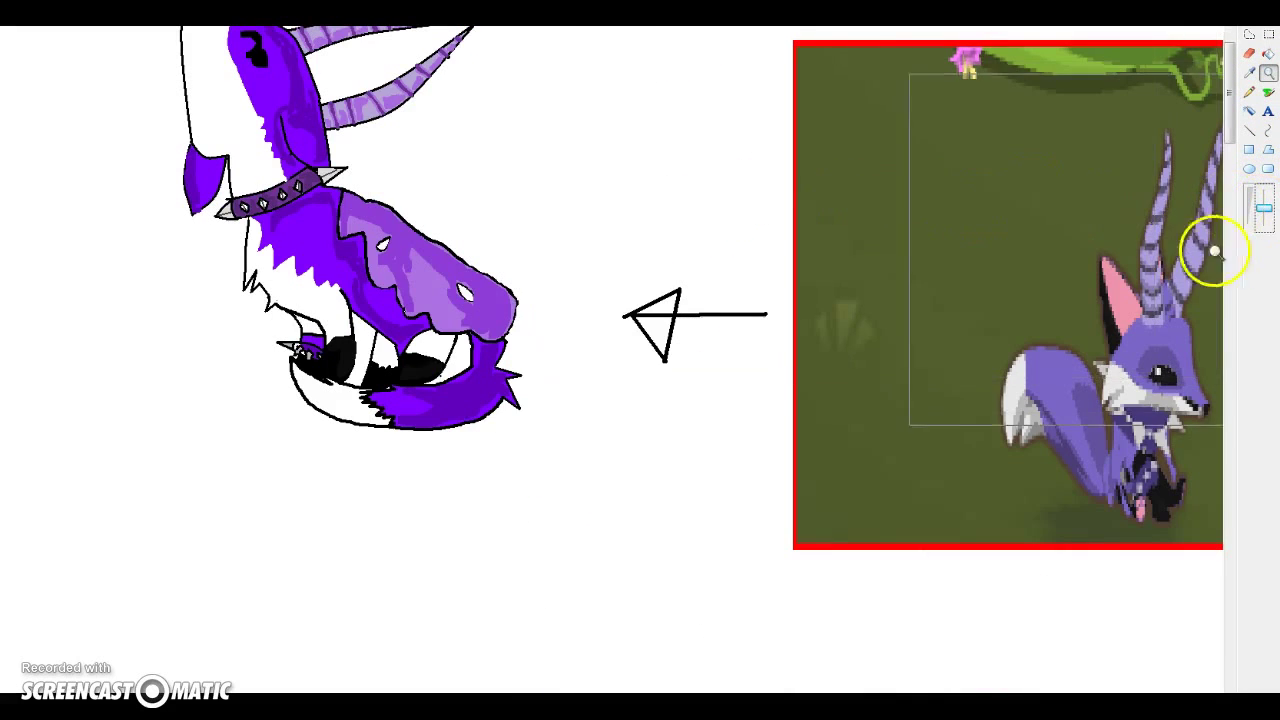
click(1262, 217)
click(242, 116)
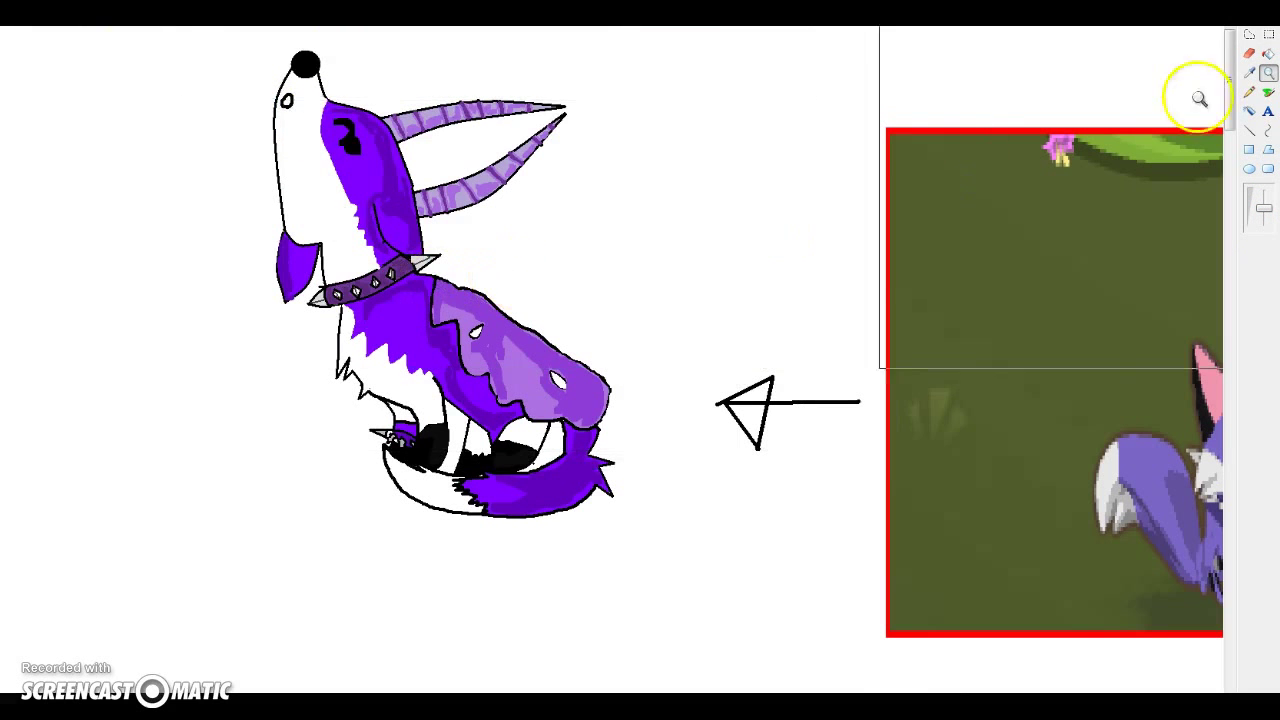